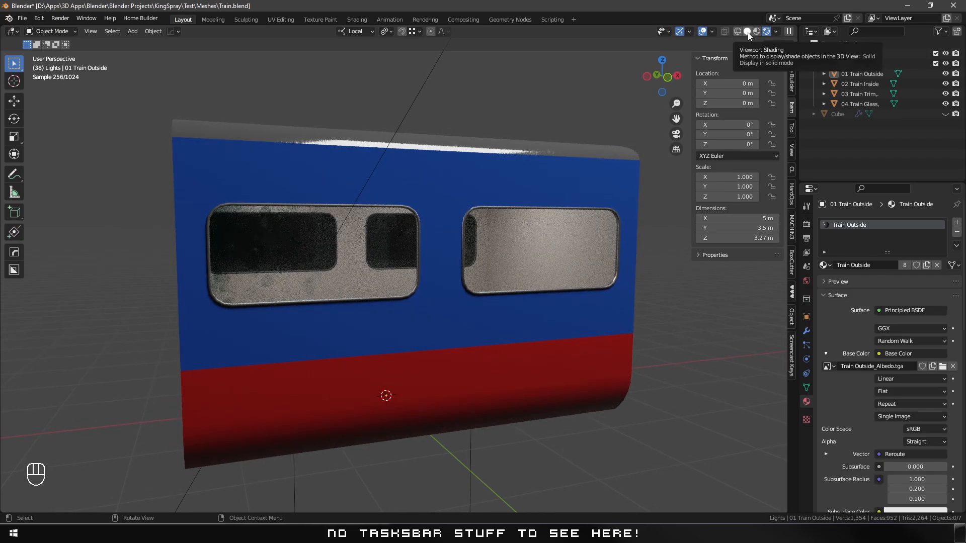
Examine the train's outside, inside, trim and glass objects one by one along with their materials.
{"action": "left_click", "coordinate": [866, 75]}
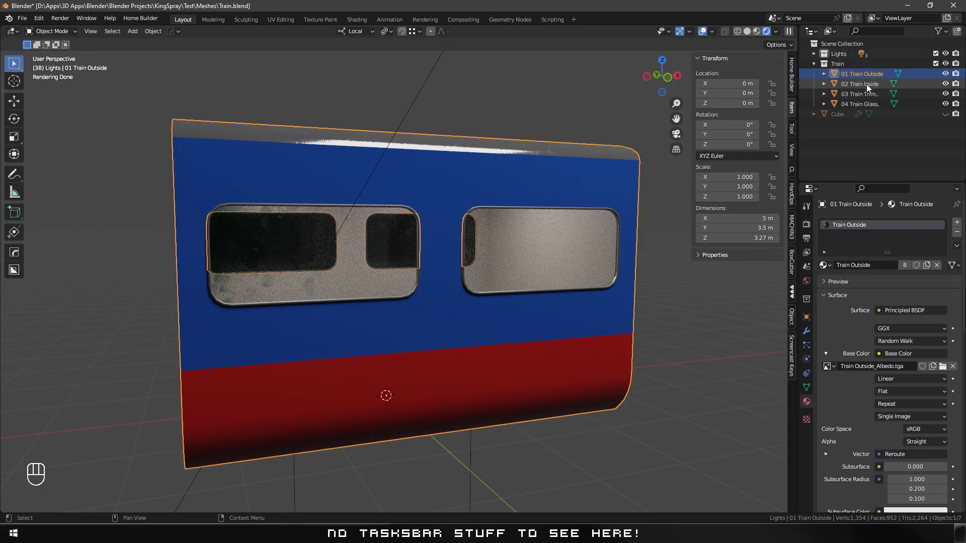
{"action": "left_click", "coordinate": [867, 84]}
{"action": "left_click", "coordinate": [865, 94]}
{"action": "left_click", "coordinate": [865, 103]}
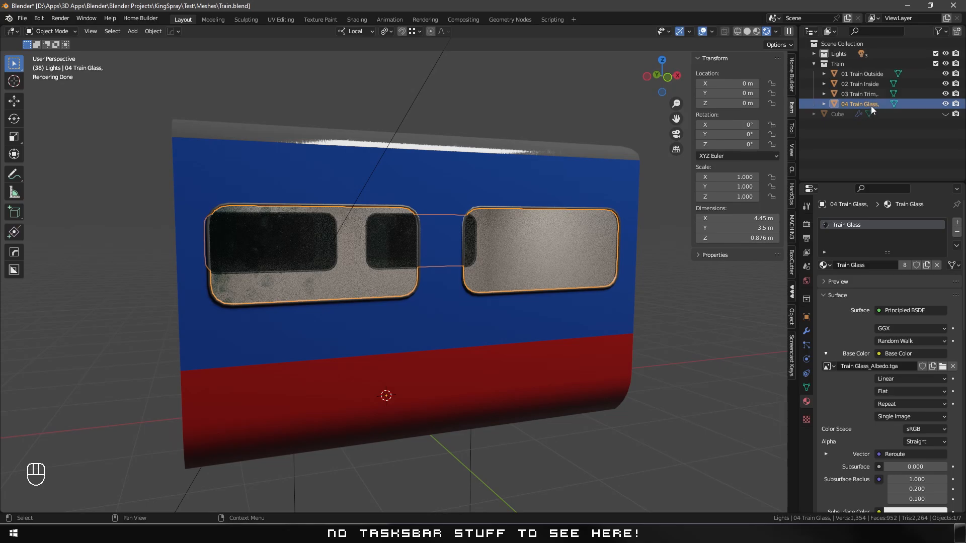
{"action": "left_click", "coordinate": [871, 95]}
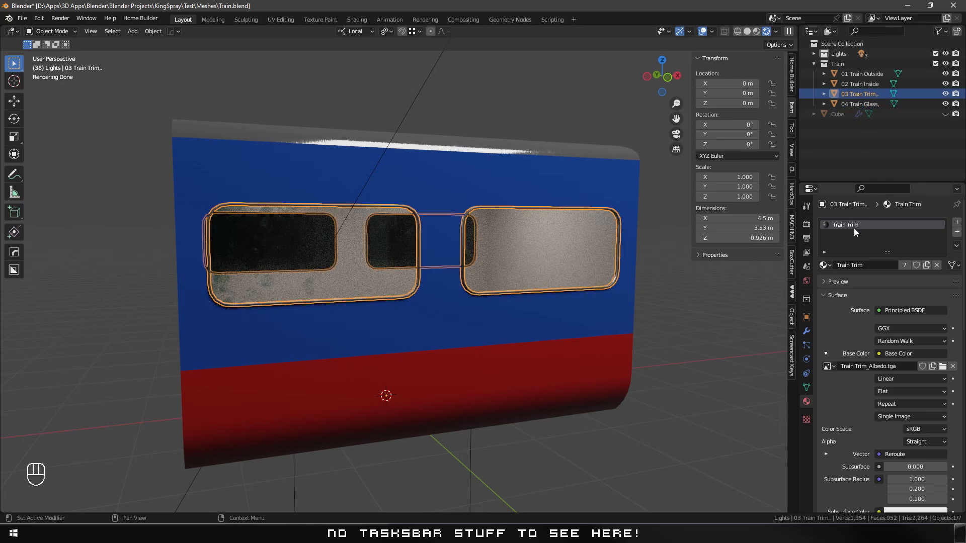
{"action": "left_click", "coordinate": [867, 84]}
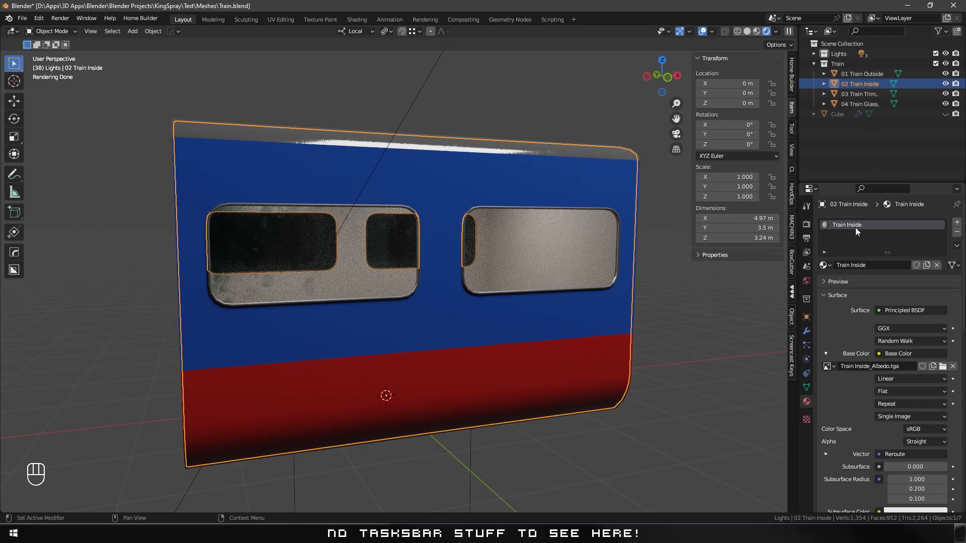
{"action": "left_click", "coordinate": [868, 74]}
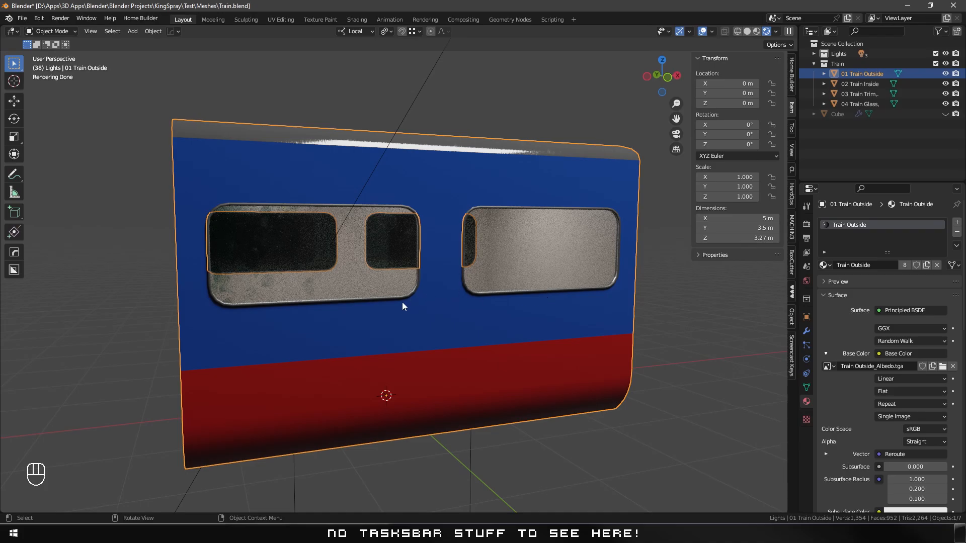
Examine the train's side window and the interior visible through it up close.
{"action": "middle_click_drag", "start_coordinate": [402, 301], "coordinate": [451, 326]}
{"action": "scroll", "coordinate": [432, 292], "scroll_direction": "up", "scroll_amount": 3}
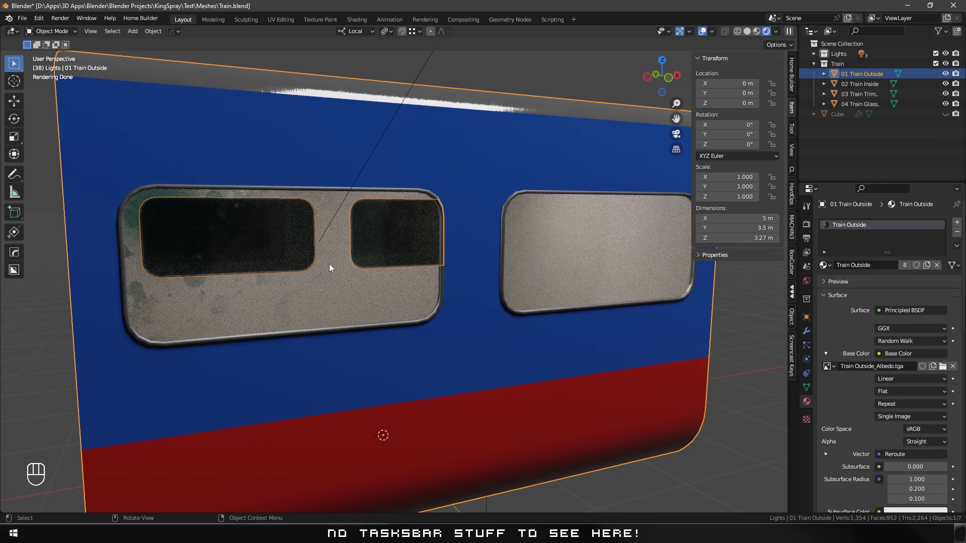
{"action": "middle_click_drag", "start_coordinate": [345, 291], "coordinate": [483, 298], "text": "shift"}
{"action": "scroll", "coordinate": [351, 311], "scroll_direction": "up", "scroll_amount": 2}
{"action": "scroll", "coordinate": [347, 311], "scroll_direction": "up", "scroll_amount": 2}
{"action": "scroll", "coordinate": [483, 301], "scroll_direction": "down", "scroll_amount": 1}
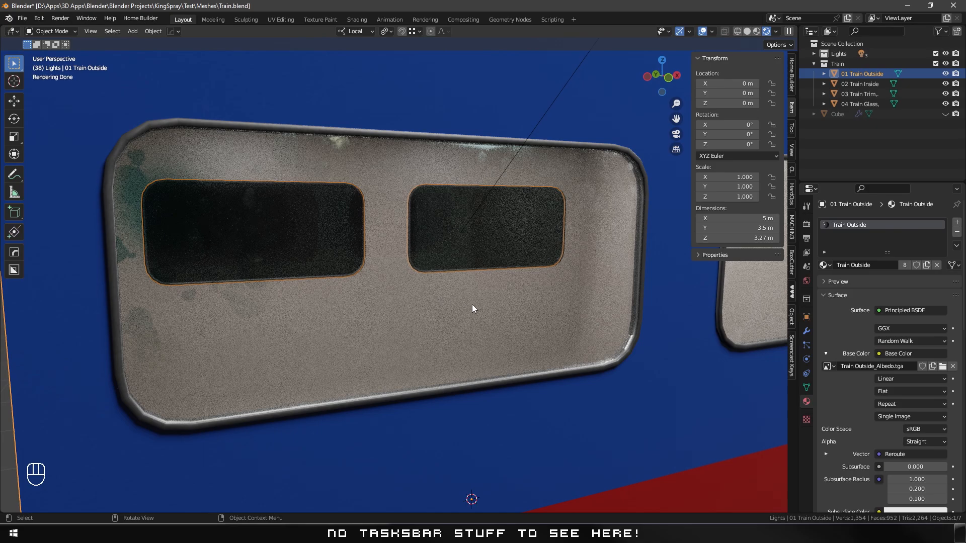
Try a Solidify modifier on the outer train body.
{"action": "left_click", "coordinate": [806, 333]}
{"action": "left_click", "coordinate": [850, 224]}
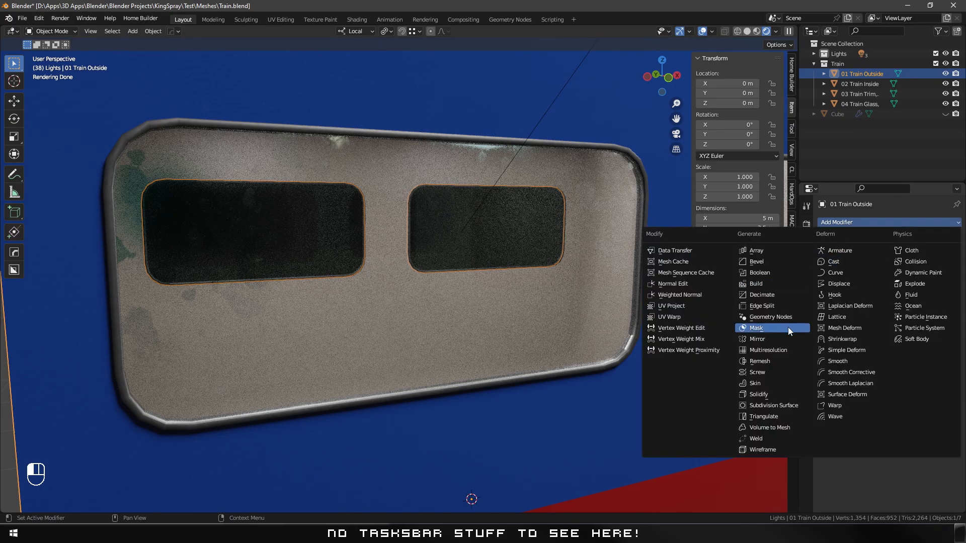
{"action": "left_click", "coordinate": [771, 396]}
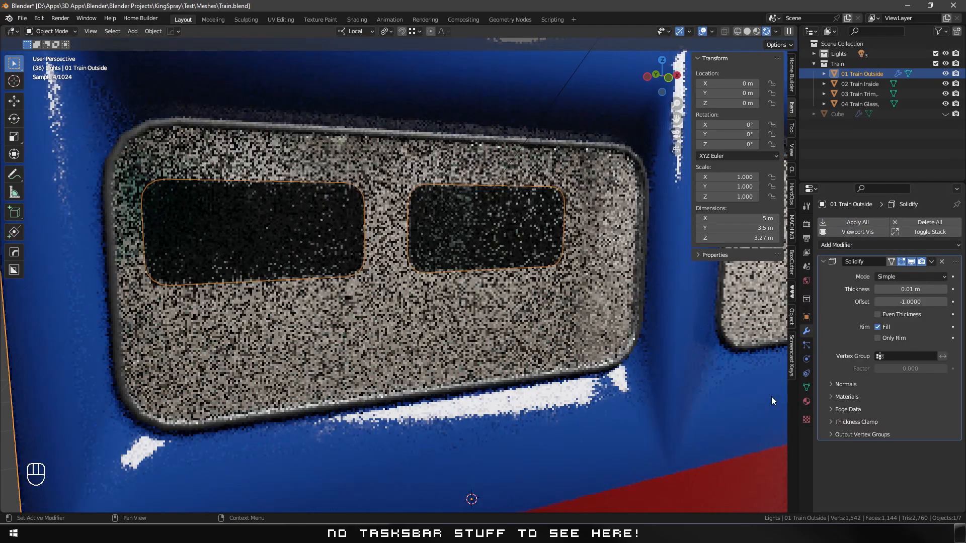
{"action": "left_click", "coordinate": [910, 290]}
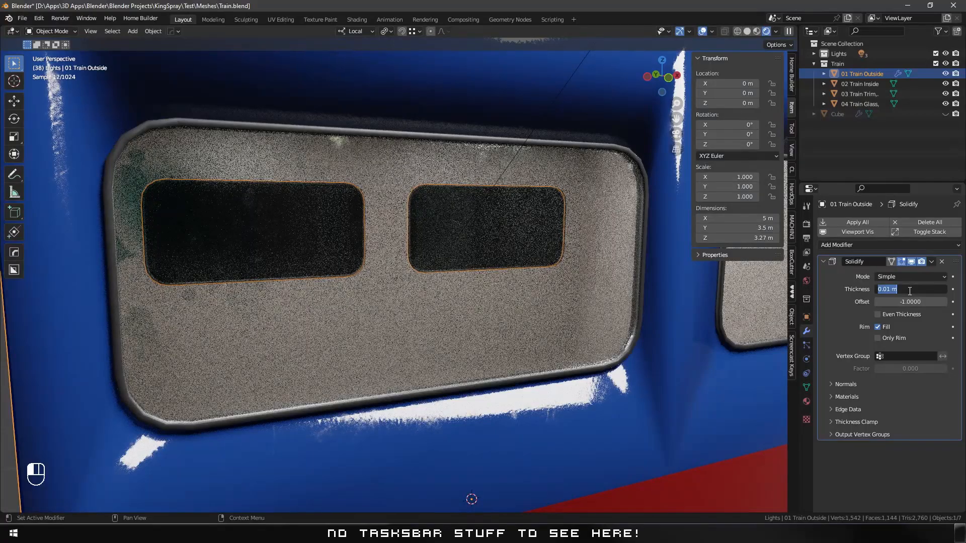
Display the model in solid shading with X-ray, inspect the window frame's corner, and remove the outer body's Solidify modifier.
{"action": "left_click", "coordinate": [747, 31]}
{"action": "left_click", "coordinate": [747, 31]}
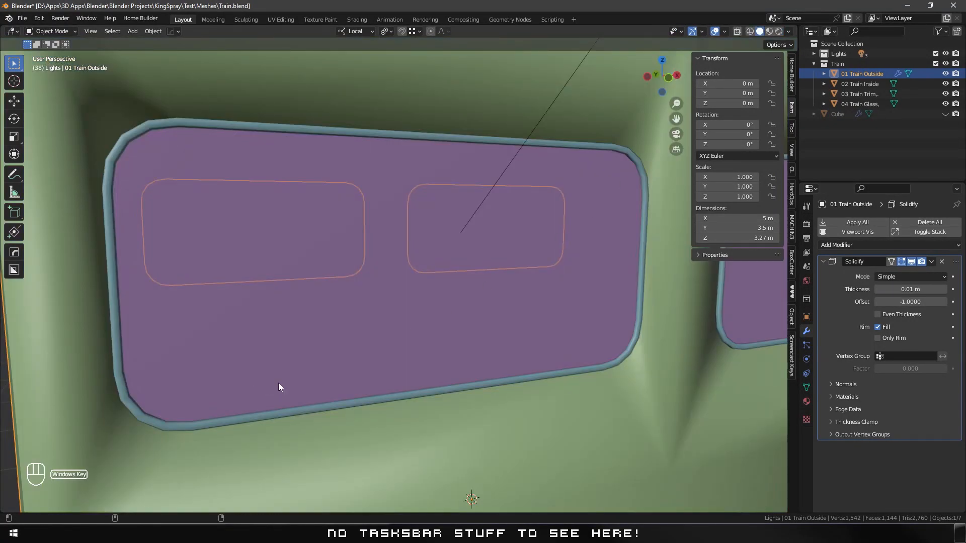
{"action": "key", "text": "super"}
{"action": "key", "text": "super"}
{"action": "key", "text": "alt+z"}
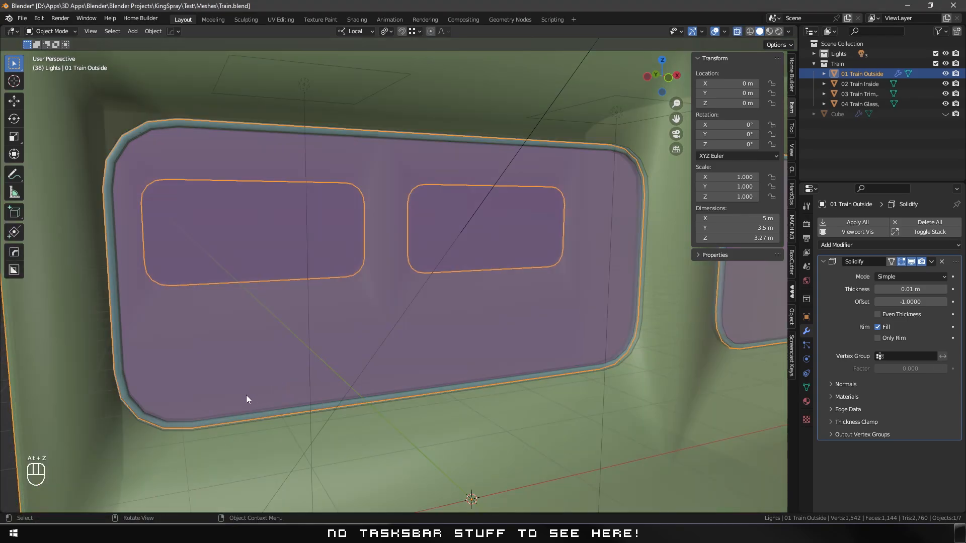
{"action": "middle_click_drag", "start_coordinate": [176, 400], "coordinate": [333, 379], "text": "shift"}
{"action": "scroll", "coordinate": [268, 416], "scroll_direction": "up", "scroll_amount": 5}
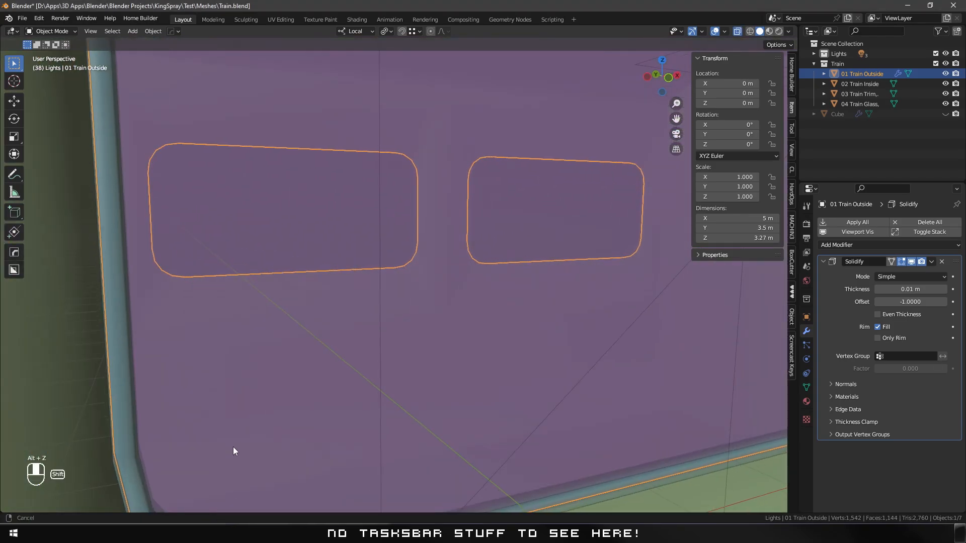
{"action": "middle_click_drag", "start_coordinate": [233, 447], "coordinate": [434, 314], "text": "shift"}
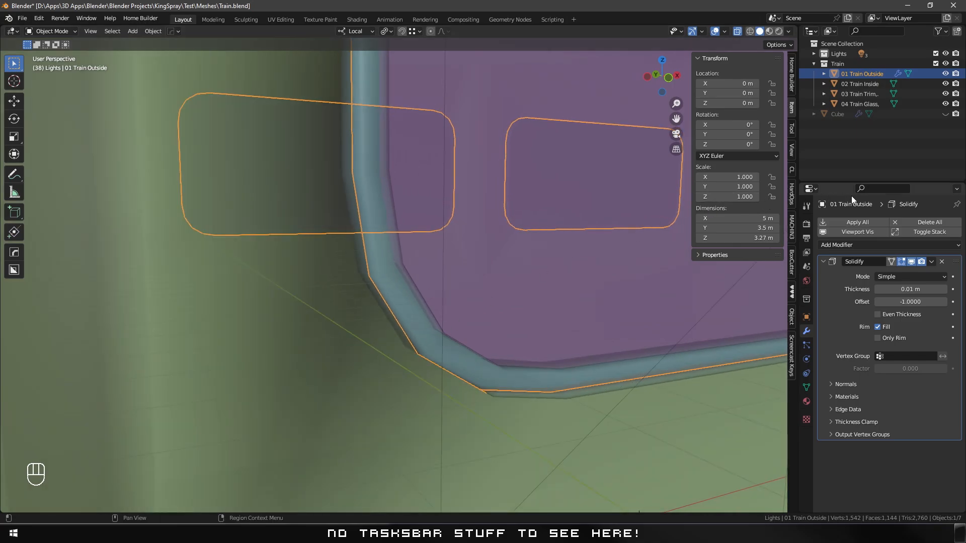
{"action": "left_click", "coordinate": [942, 261]}
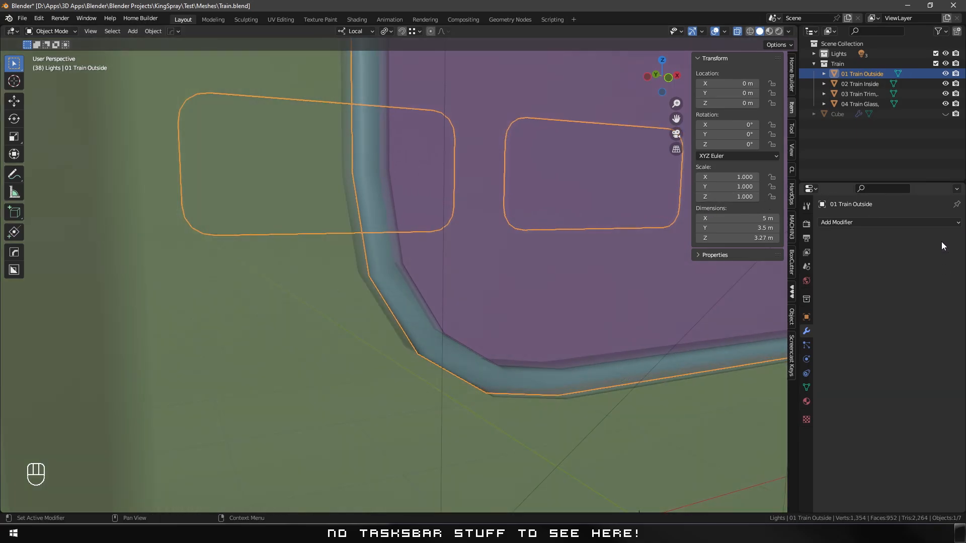
Add a Solidify modifier to the train glass with a thickness of 0.0001 m.
{"action": "left_click", "coordinate": [864, 107]}
{"action": "scroll", "coordinate": [470, 322], "scroll_direction": "up", "scroll_amount": 5}
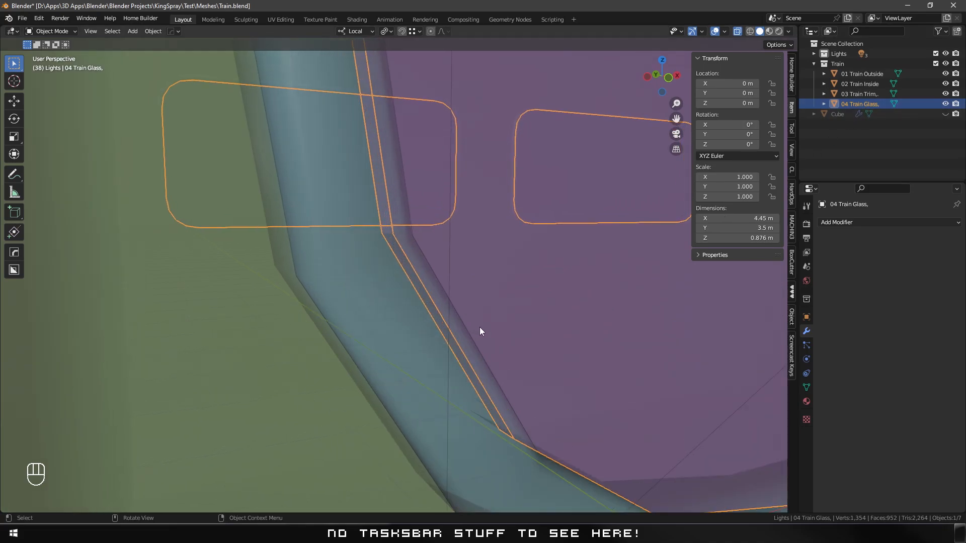
{"action": "middle_click_drag", "start_coordinate": [551, 381], "coordinate": [448, 334], "text": "shift"}
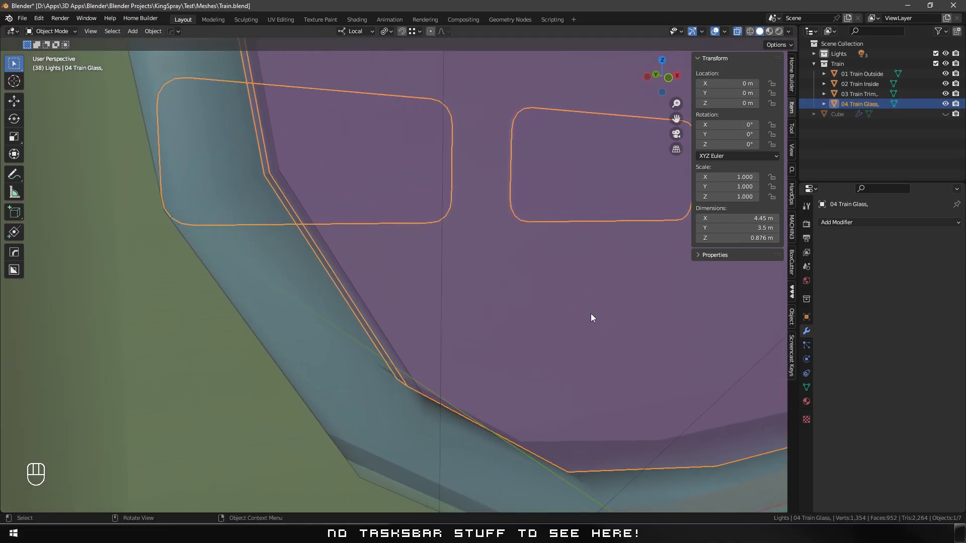
{"action": "left_click", "coordinate": [850, 222]}
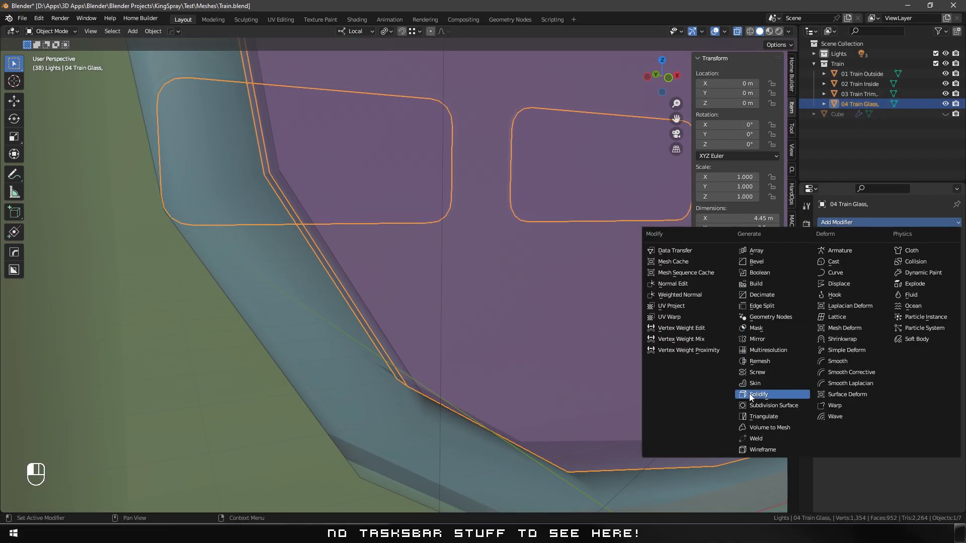
{"action": "left_click", "coordinate": [771, 394]}
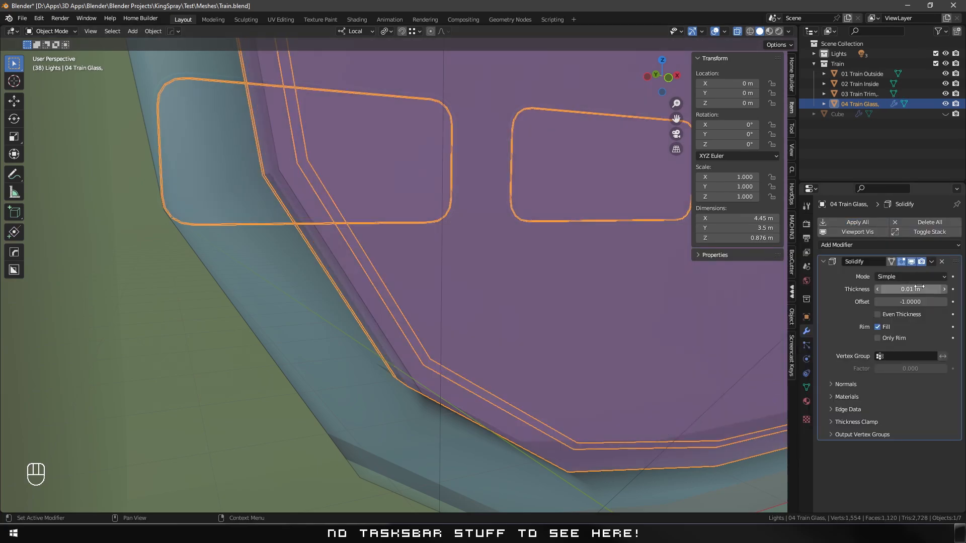
{"action": "double_click", "coordinate": [893, 290]}
{"action": "left_click", "coordinate": [887, 289]}
{"action": "type", "text": "00"}
{"action": "key", "text": "Return"}
Apply the Solidify modifier on the train glass and turn off X-ray display.
{"action": "middle_click_drag", "start_coordinate": [432, 383], "coordinate": [538, 375]}
{"action": "scroll", "coordinate": [539, 373], "scroll_direction": "down", "scroll_amount": 9}
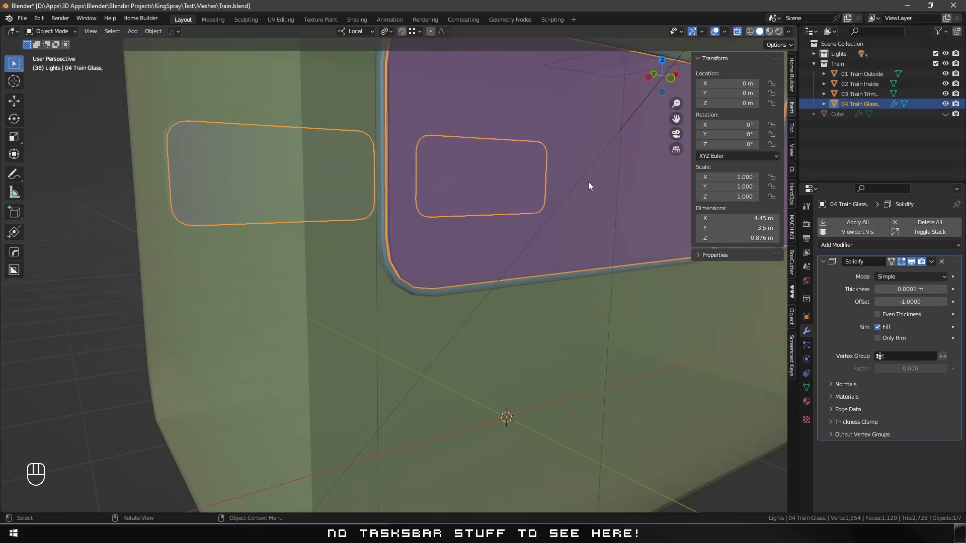
{"action": "middle_click_drag", "start_coordinate": [567, 209], "coordinate": [498, 342], "text": "shift"}
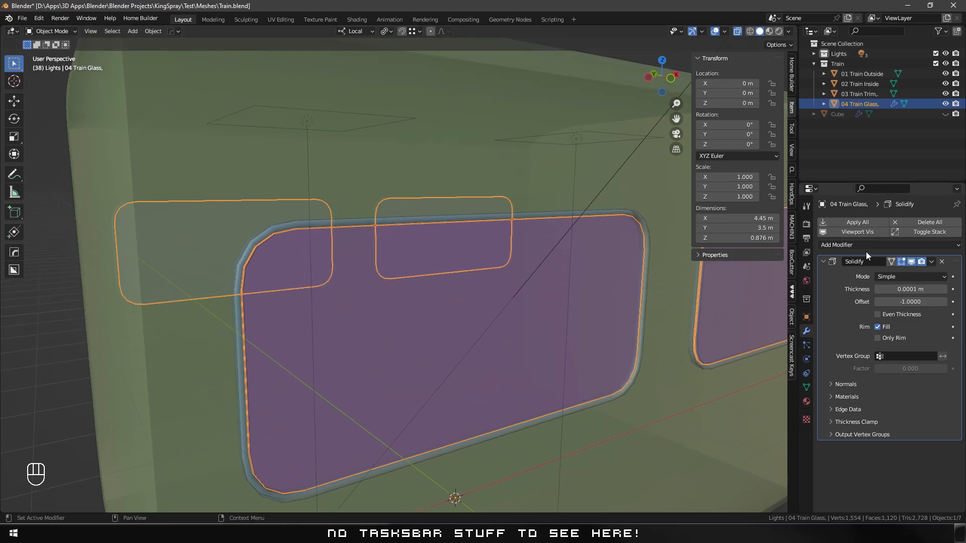
{"action": "left_click", "coordinate": [858, 222]}
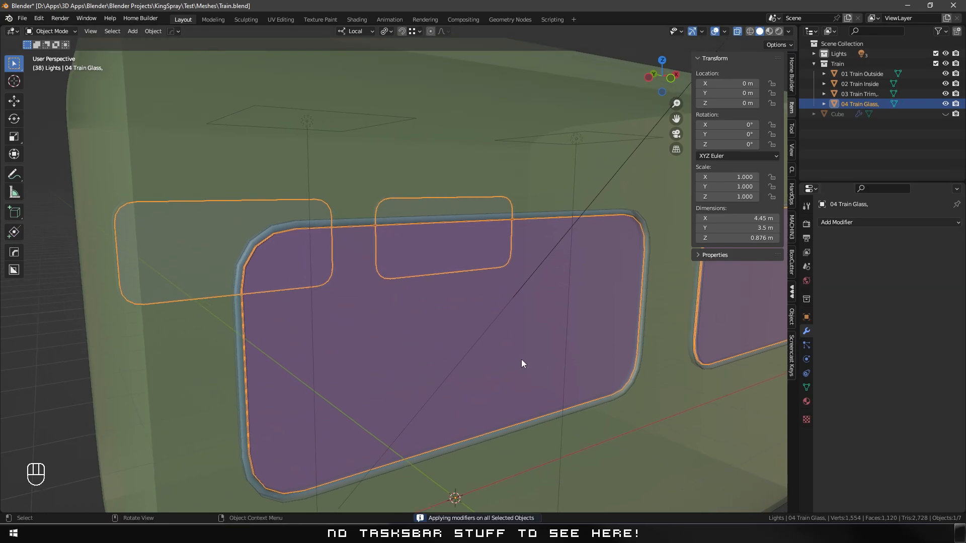
{"action": "key", "text": "alt+z"}
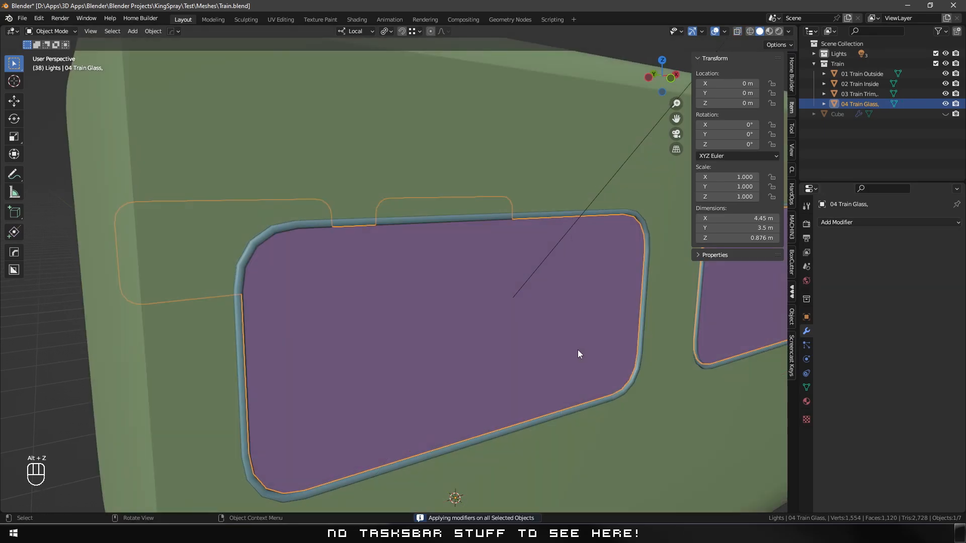
{"action": "middle_click_drag", "start_coordinate": [578, 352], "coordinate": [541, 347], "text": "shift"}
{"action": "scroll", "coordinate": [524, 365], "scroll_direction": "down", "scroll_amount": 5}
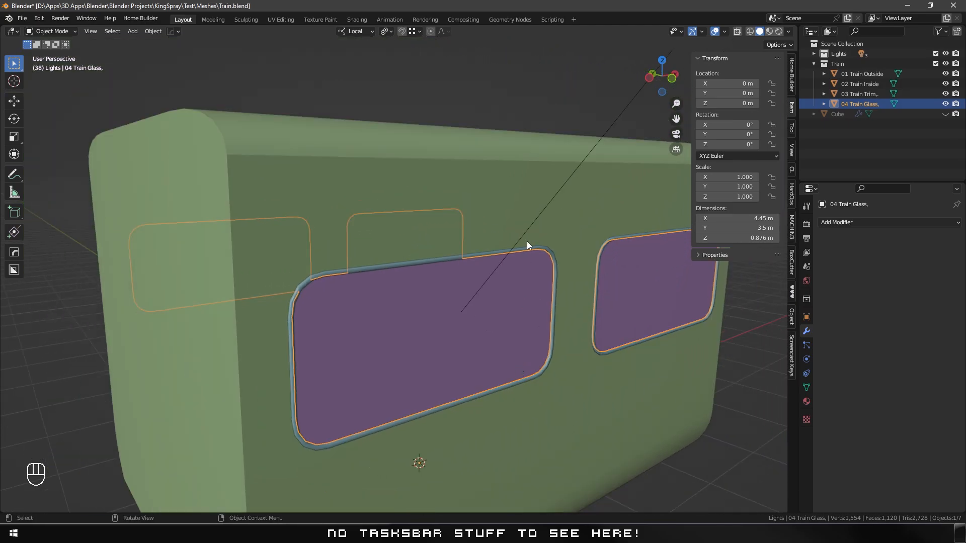
Select the outer train body and examine its side and window openings from several angles.
{"action": "left_click", "coordinate": [865, 74]}
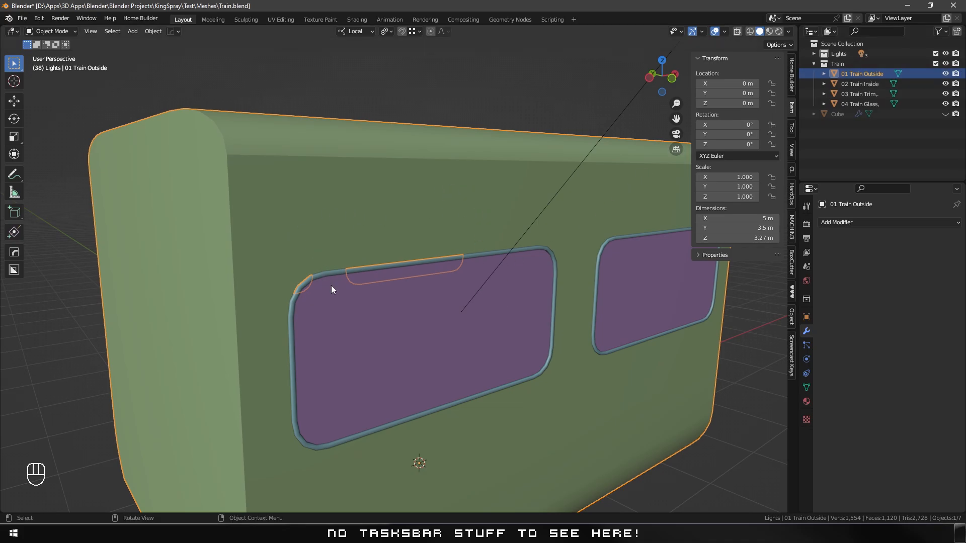
{"action": "scroll", "coordinate": [418, 175], "scroll_direction": "up", "scroll_amount": 2}
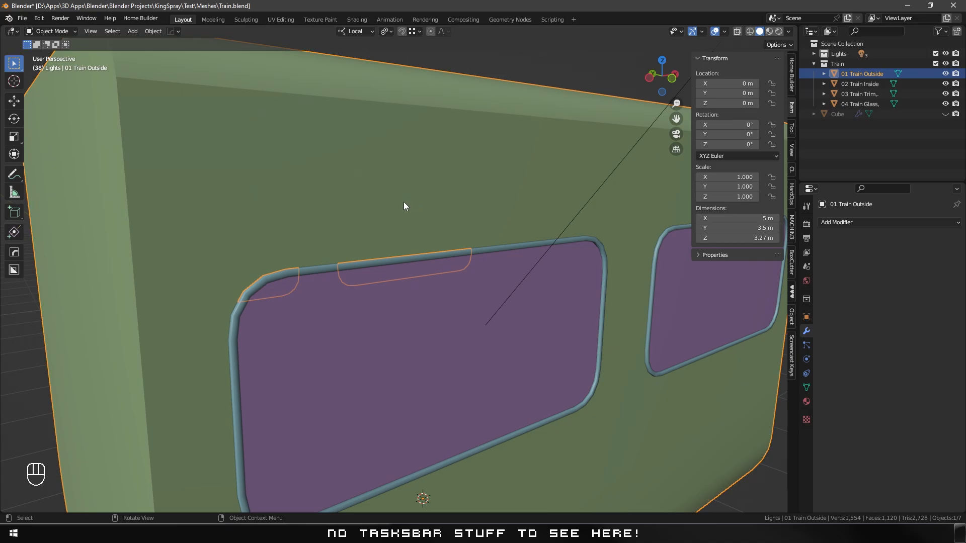
{"action": "mouse_move", "coordinate": [404, 207]}
{"action": "middle_mouse_down"}
{"action": "mouse_move", "coordinate": [423, 207]}
{"action": "mouse_move", "coordinate": [418, 199]}
{"action": "middle_mouse_up"}
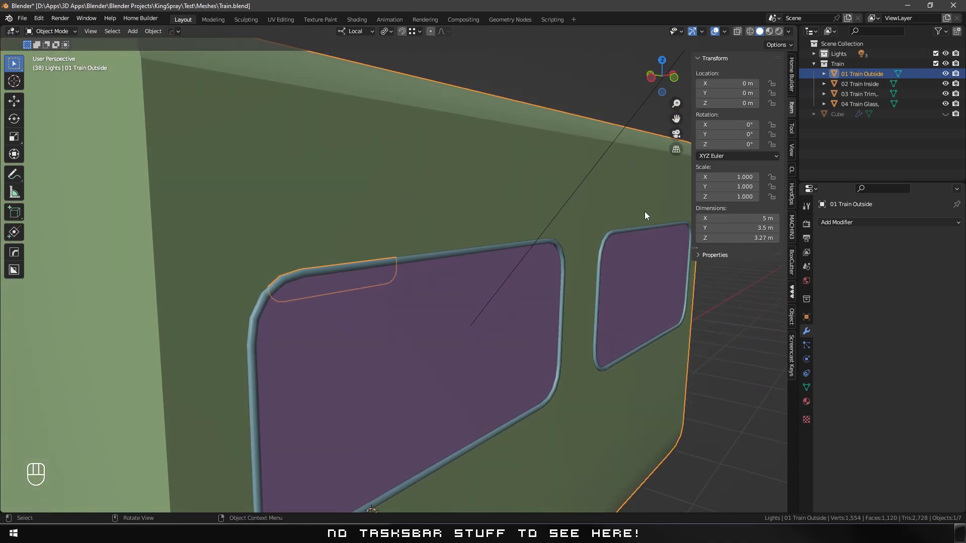
{"action": "scroll", "coordinate": [463, 343], "scroll_direction": "up", "scroll_amount": 6}
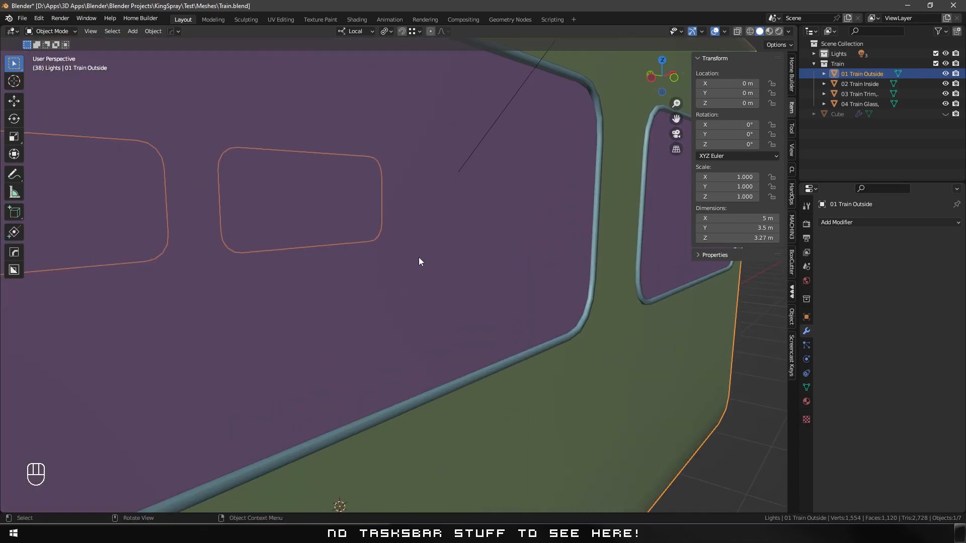
{"action": "middle_click_drag", "start_coordinate": [419, 258], "coordinate": [403, 225]}
{"action": "scroll", "coordinate": [418, 226], "scroll_direction": "down", "scroll_amount": 5}
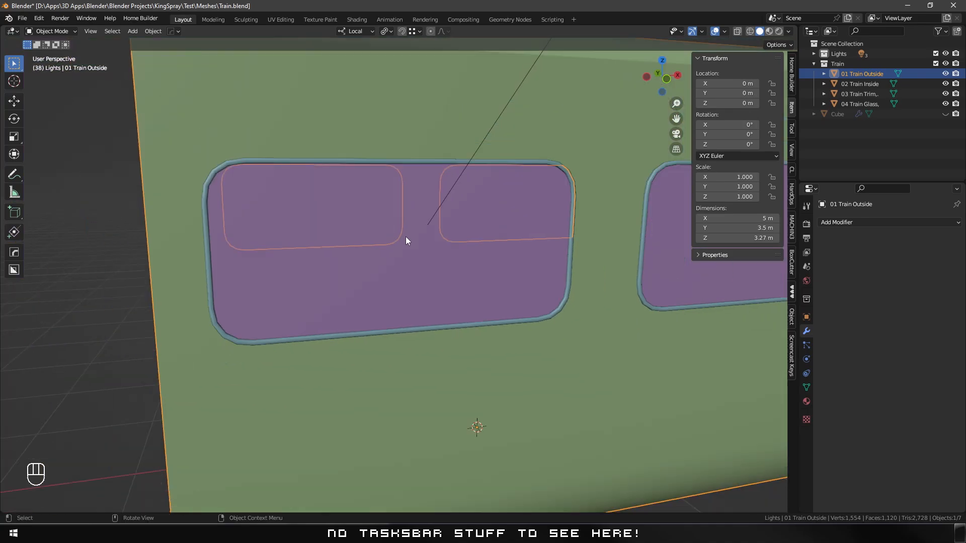
{"action": "scroll", "coordinate": [407, 241], "scroll_direction": "down", "scroll_amount": 2}
{"action": "middle_click_drag", "start_coordinate": [405, 246], "coordinate": [416, 304], "text": "shift"}
{"action": "scroll", "coordinate": [416, 312], "scroll_direction": "up", "scroll_amount": 2}
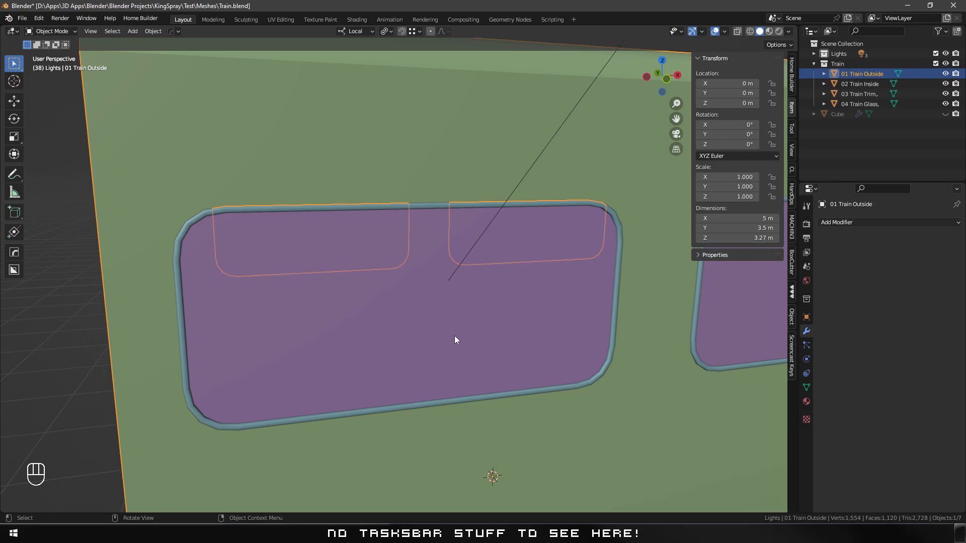
{"action": "scroll", "coordinate": [454, 340], "scroll_direction": "down", "scroll_amount": 3}
{"action": "middle_click_drag", "start_coordinate": [557, 339], "coordinate": [435, 329], "text": "shift"}
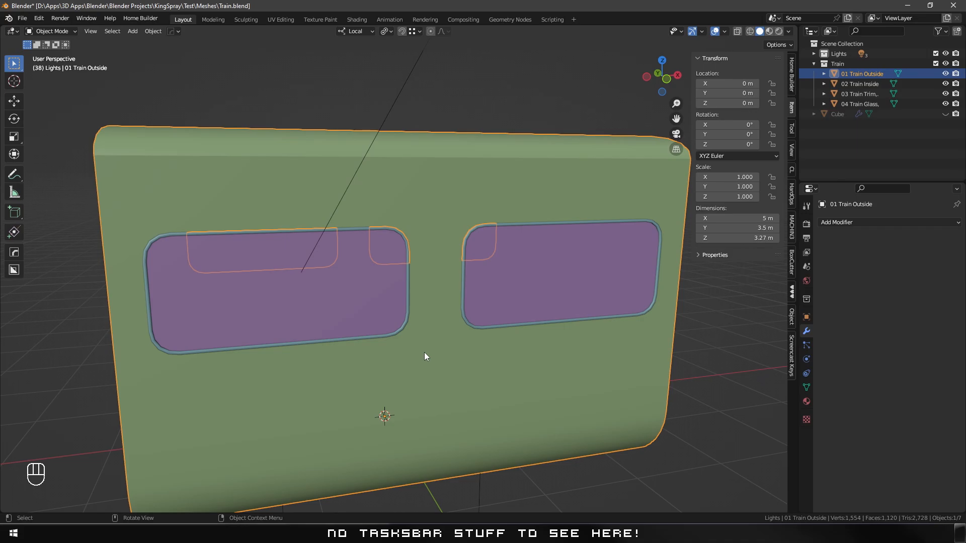
{"action": "scroll", "coordinate": [425, 356], "scroll_direction": "up", "scroll_amount": 1}
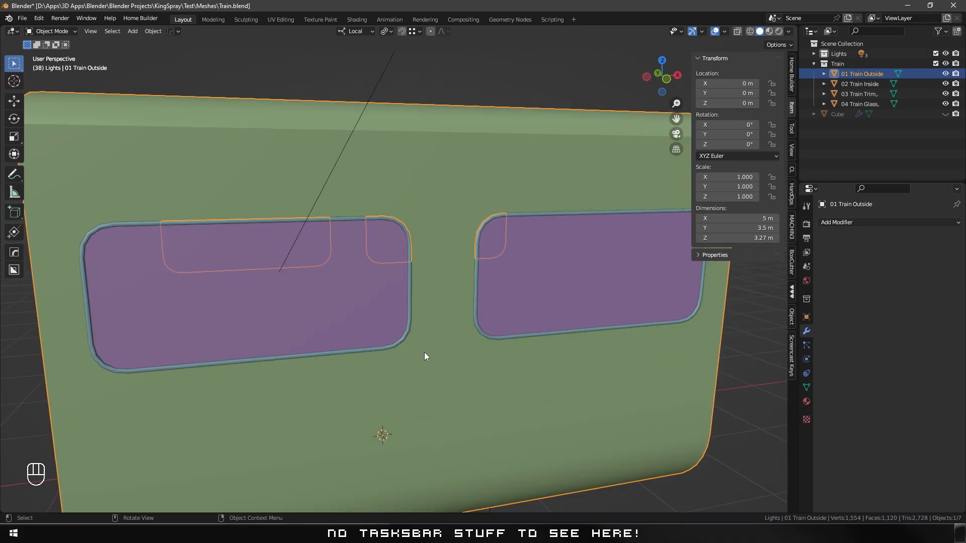
Separate the outer body's windowed side panel, selected as linked faces delimited by seams, into its own object.
{"action": "key", "text": "Tab"}
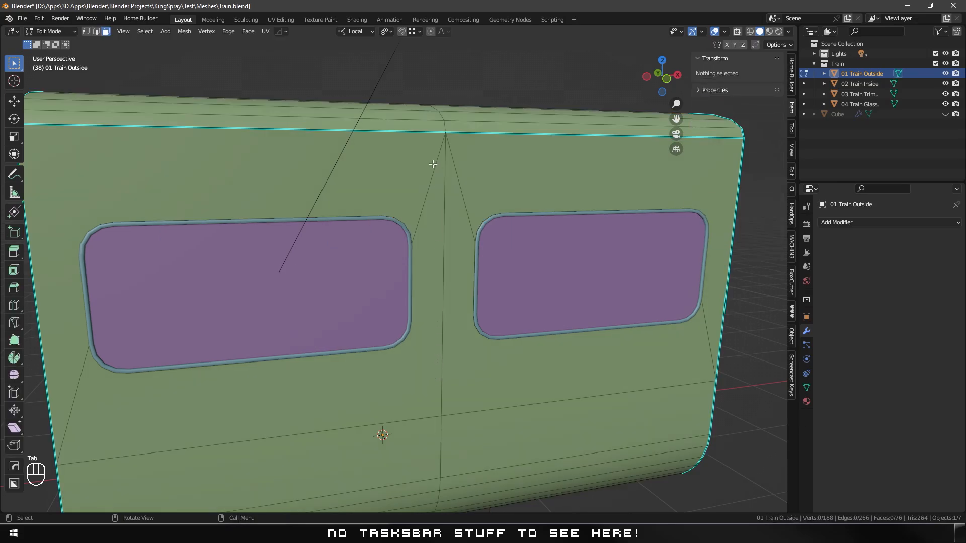
{"action": "left_click", "coordinate": [441, 170]}
{"action": "key", "text": "ctrl+l"}
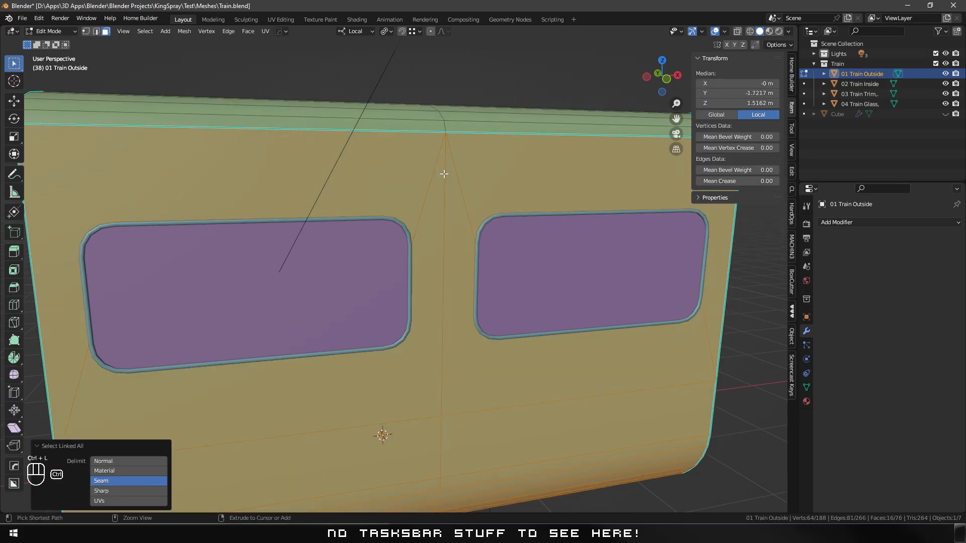
{"action": "key", "text": "p"}
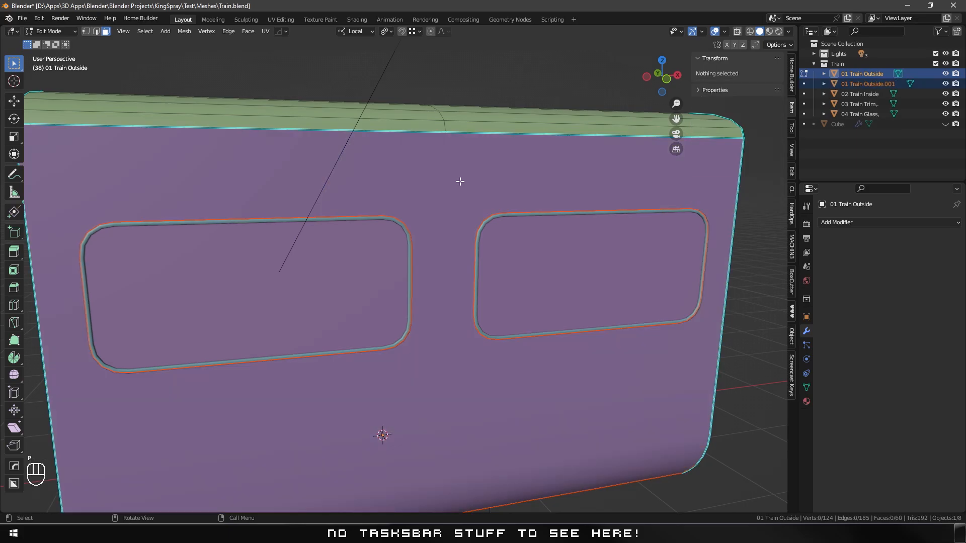
Separate the trim frames around the two near-side windows, selected as linked faces delimited by seams, into their own object.
{"action": "key", "text": "Tab"}
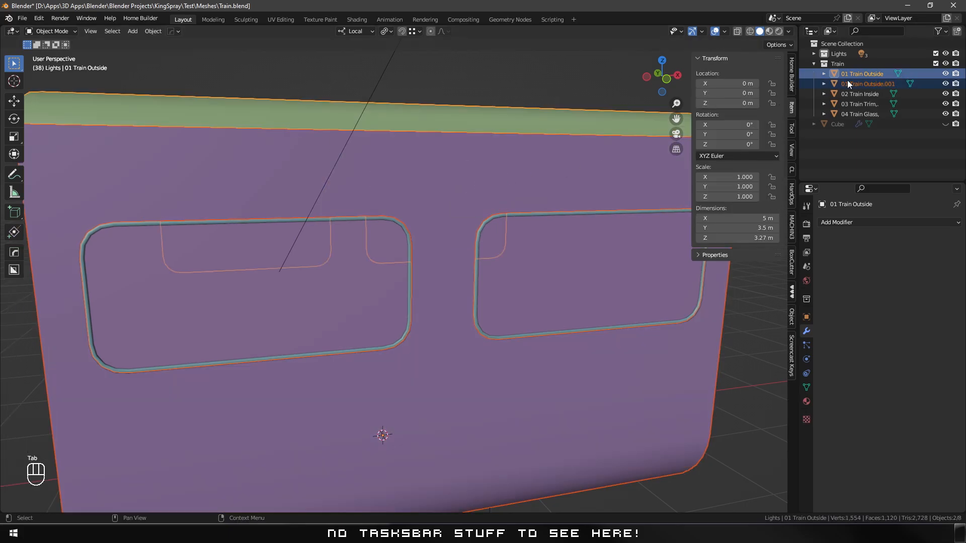
{"action": "left_click", "coordinate": [870, 104]}
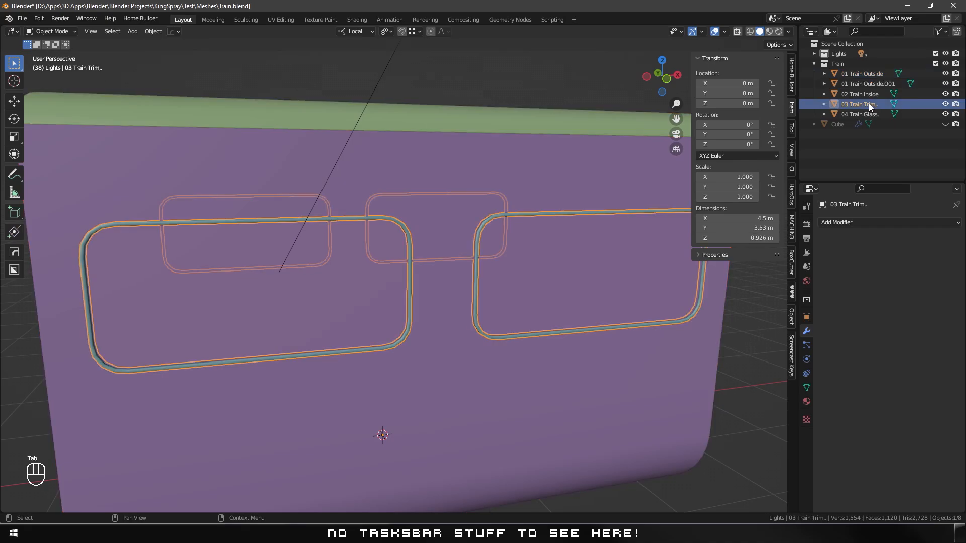
{"action": "key", "text": "Tab"}
{"action": "left_click", "coordinate": [411, 268]}
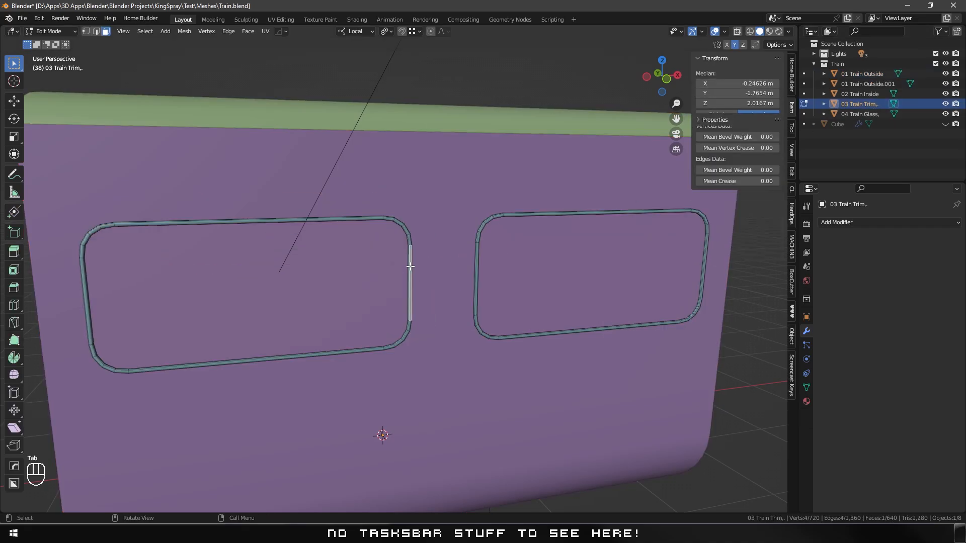
{"action": "left_click", "coordinate": [475, 278], "text": "shift"}
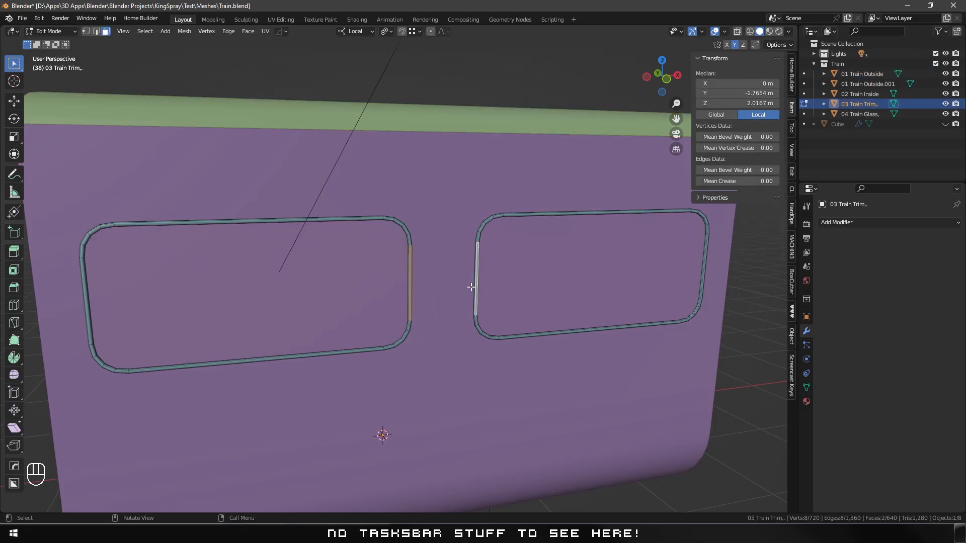
{"action": "key", "text": "ctrl+l"}
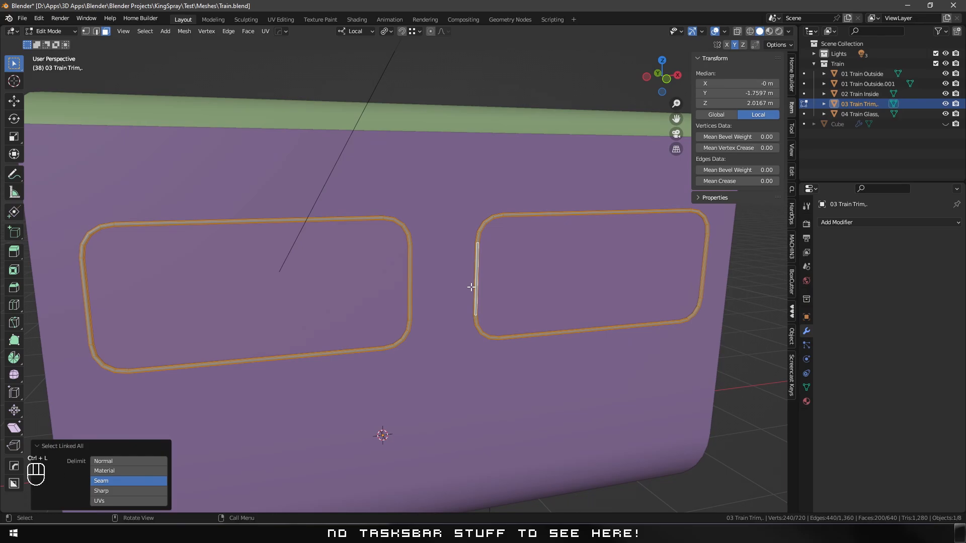
{"action": "key", "text": "p"}
{"action": "left_click", "coordinate": [471, 287]}
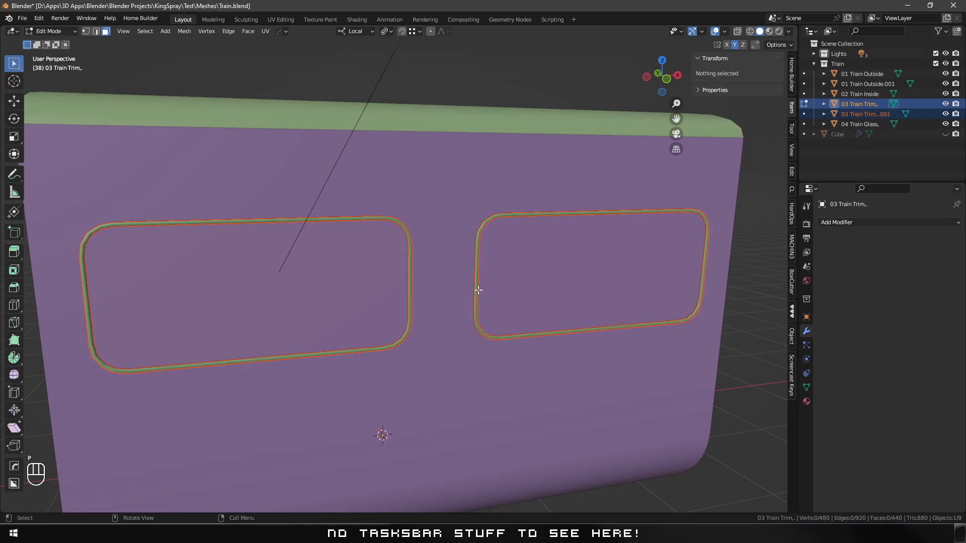
{"action": "key", "text": "Tab"}
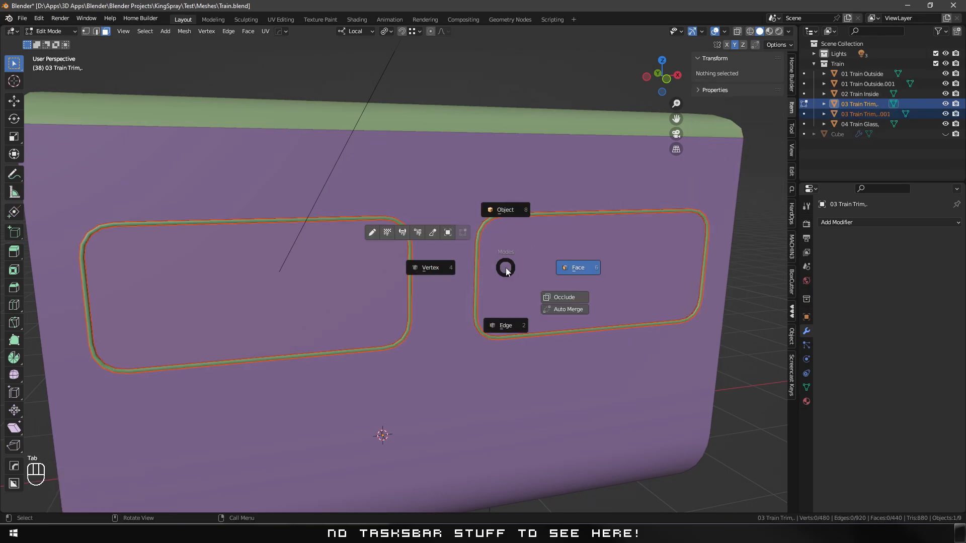
Separate the inner and outer glass faces of the two near-side windows into their own object, using X-ray display for the selection.
{"action": "left_click", "coordinate": [870, 124]}
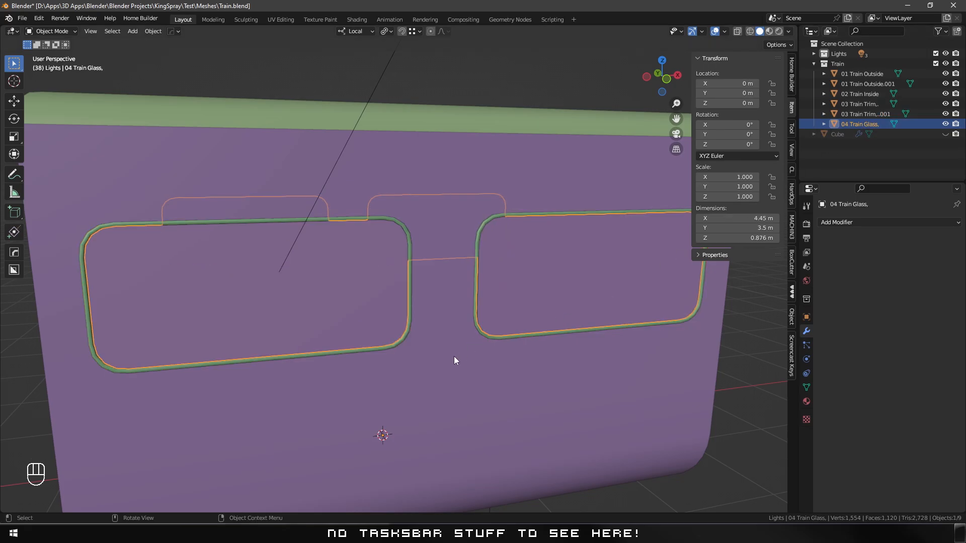
{"action": "key", "text": "Tab"}
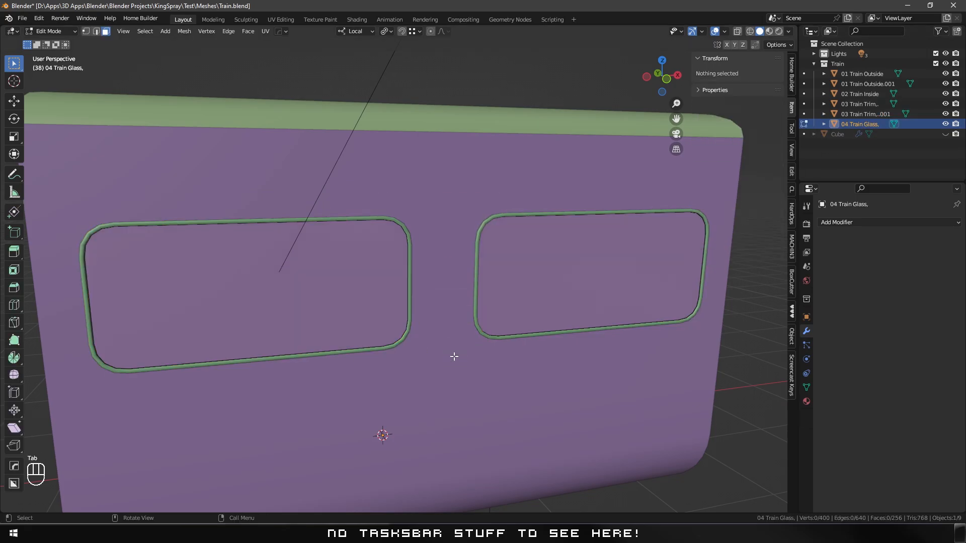
{"action": "key", "text": "alt+z"}
{"action": "middle_click_drag", "start_coordinate": [286, 329], "coordinate": [346, 334]}
{"action": "middle_click_drag", "start_coordinate": [250, 337], "coordinate": [382, 323]}
{"action": "scroll", "coordinate": [354, 336], "scroll_direction": "up", "scroll_amount": 3}
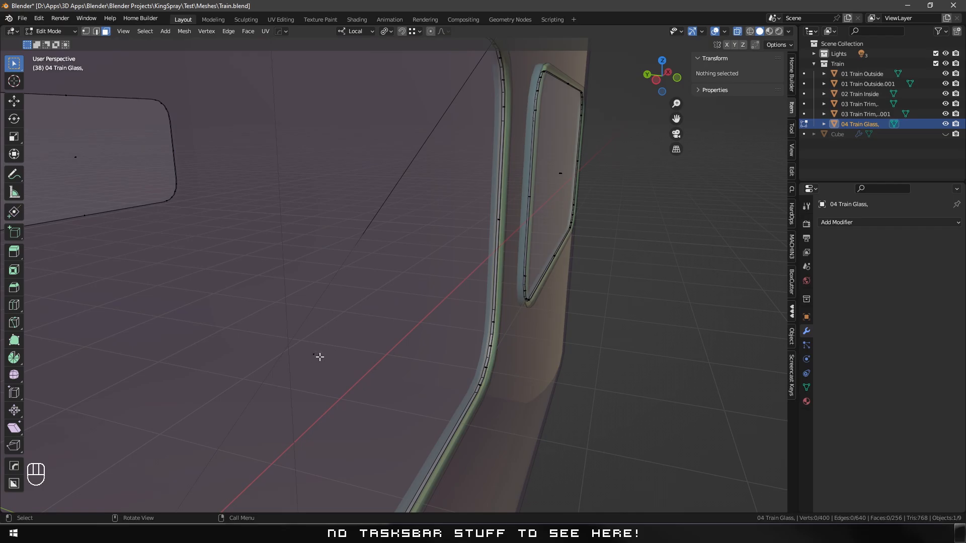
{"action": "scroll", "coordinate": [316, 367], "scroll_direction": "up", "scroll_amount": 1}
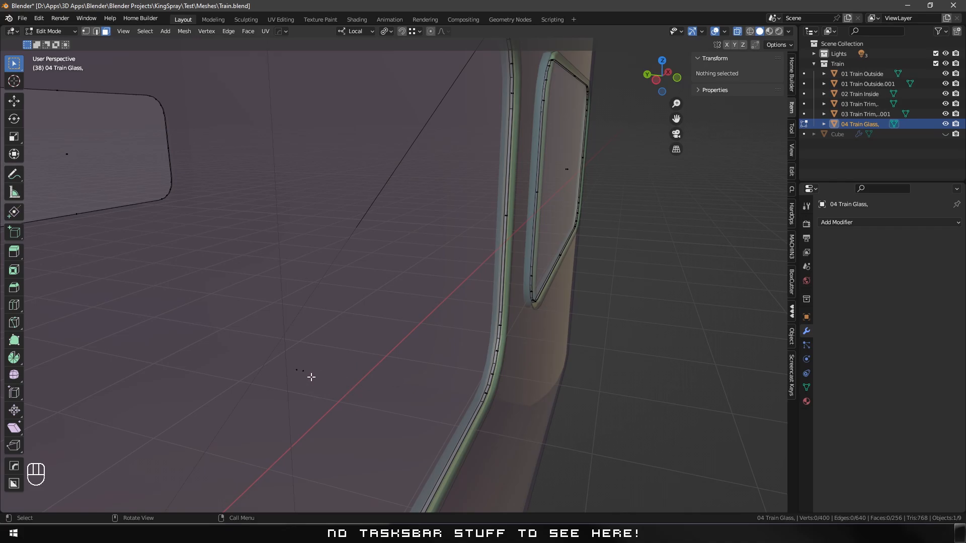
{"action": "left_click", "coordinate": [303, 372]}
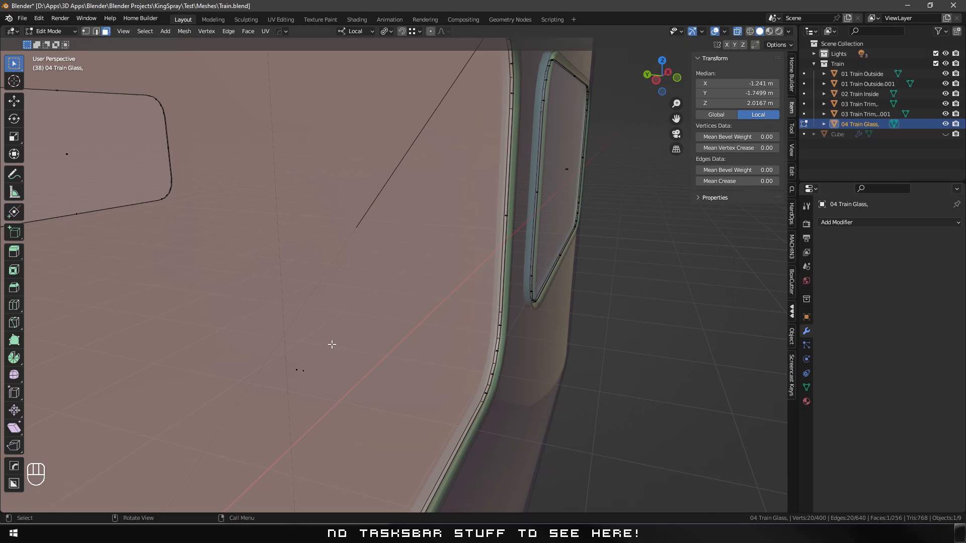
{"action": "left_click", "coordinate": [308, 376], "text": "shift"}
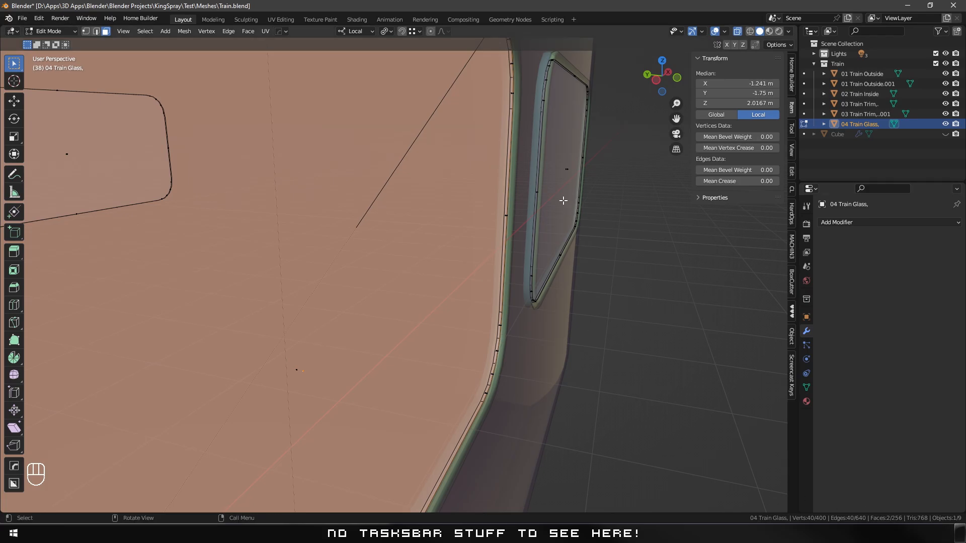
{"action": "scroll", "coordinate": [387, 346], "scroll_direction": "down", "scroll_amount": 2}
{"action": "middle_click_drag", "start_coordinate": [472, 214], "coordinate": [234, 379], "text": "shift"}
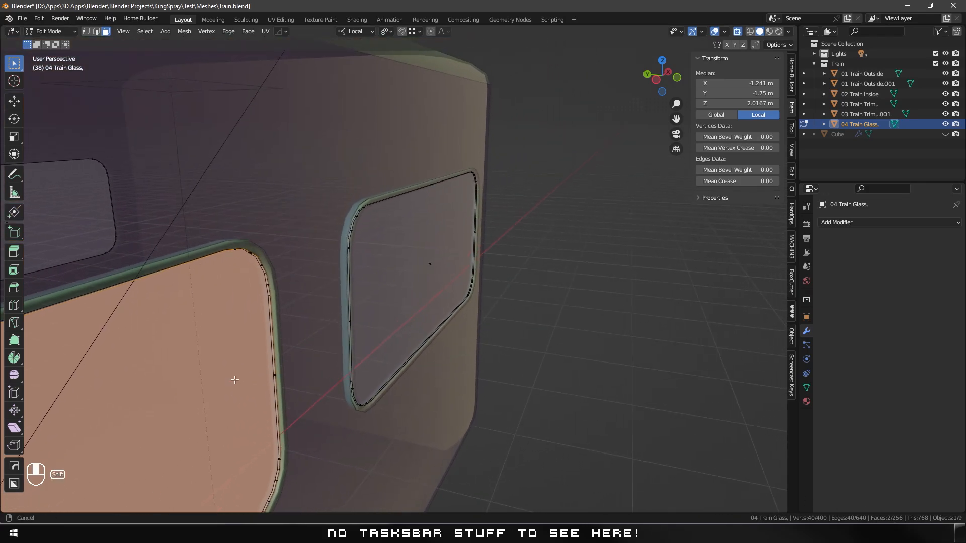
{"action": "scroll", "coordinate": [460, 218], "scroll_direction": "up", "scroll_amount": 4}
{"action": "middle_click_drag", "start_coordinate": [488, 220], "coordinate": [390, 350], "text": "shift"}
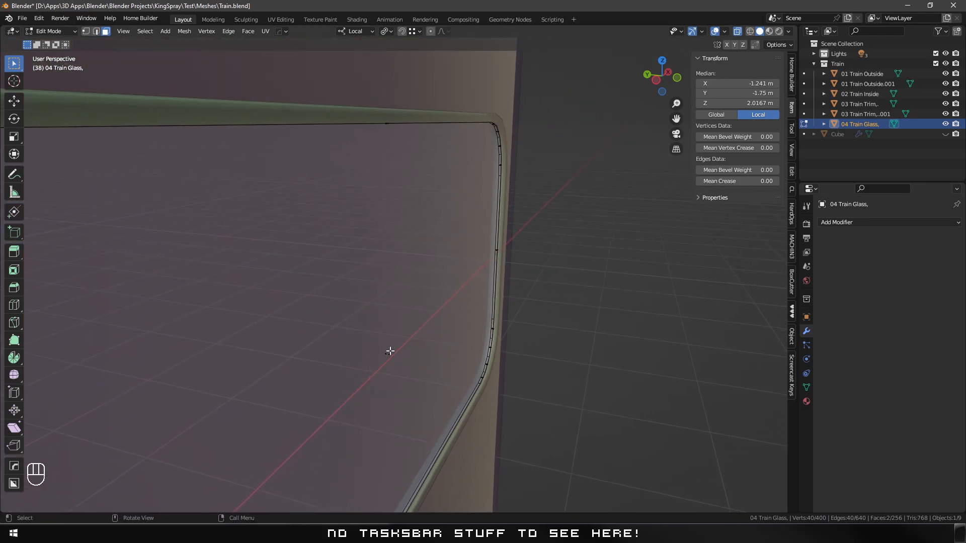
{"action": "scroll", "coordinate": [387, 353], "scroll_direction": "up", "scroll_amount": 2}
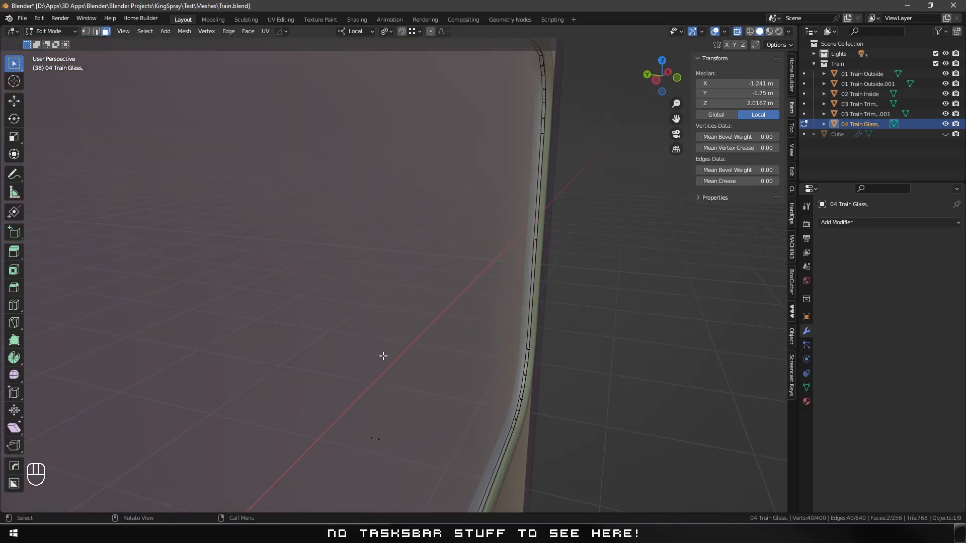
{"action": "left_click", "coordinate": [377, 437], "text": "shift"}
{"action": "scroll", "coordinate": [363, 392], "scroll_direction": "down", "scroll_amount": 5}
{"action": "middle_click_drag", "start_coordinate": [350, 404], "coordinate": [318, 399]}
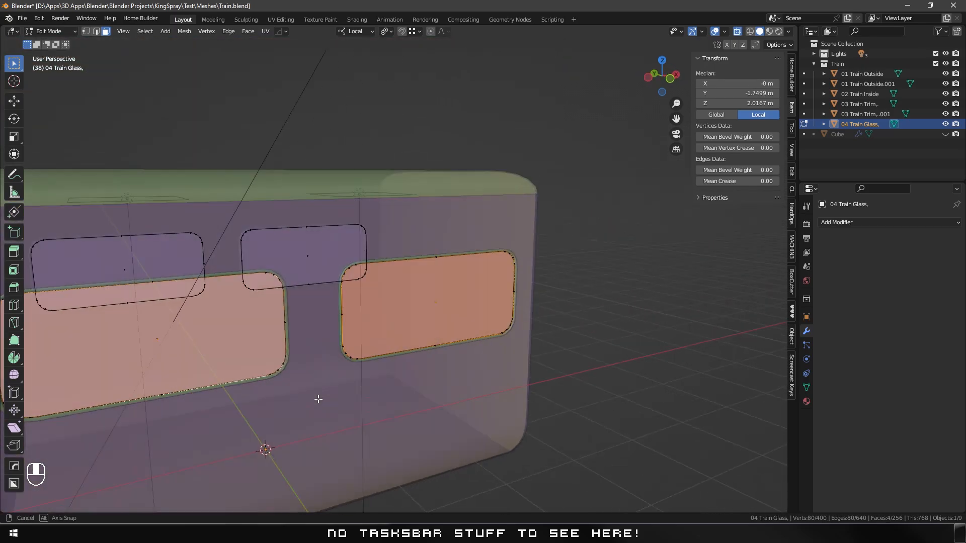
{"action": "key", "text": "p"}
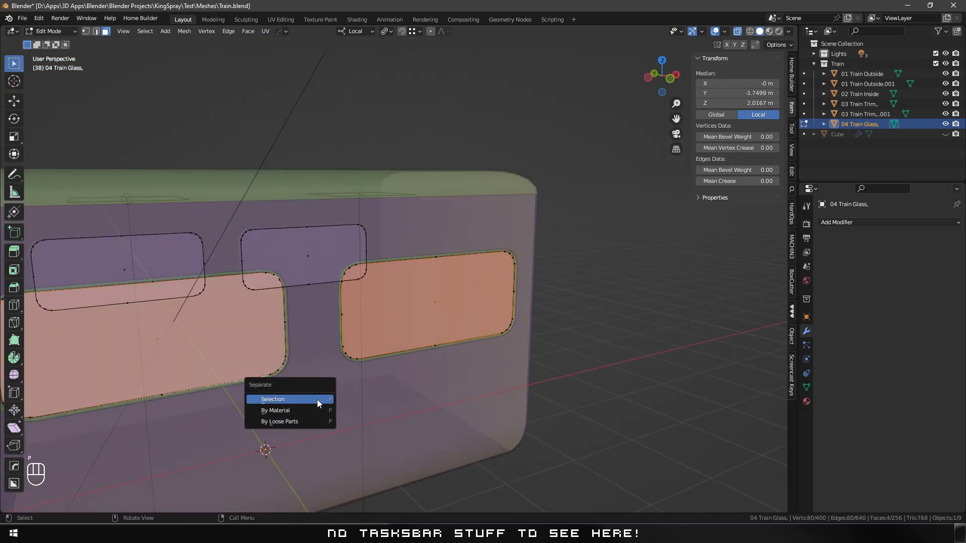
{"action": "left_click", "coordinate": [317, 399]}
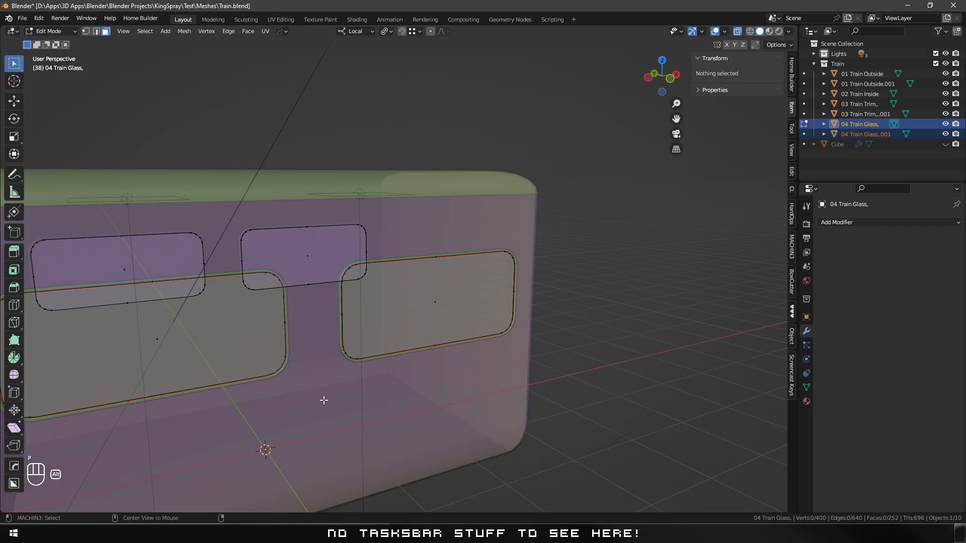
{"action": "key", "text": "alt+z"}
Return to Object Mode and hide every train part except the separated side panel, window trim and glass.
{"action": "middle_click_drag", "start_coordinate": [339, 394], "coordinate": [367, 385]}
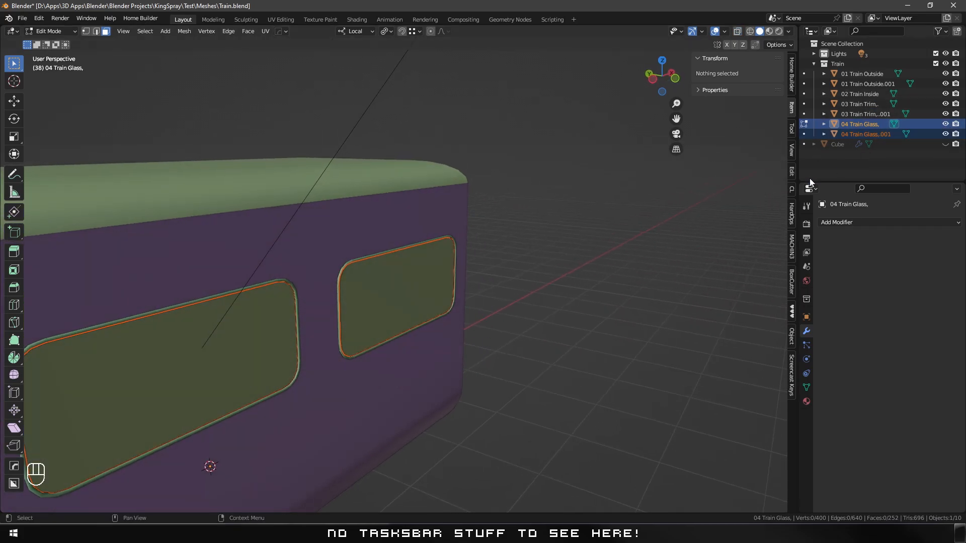
{"action": "key", "text": "Tab"}
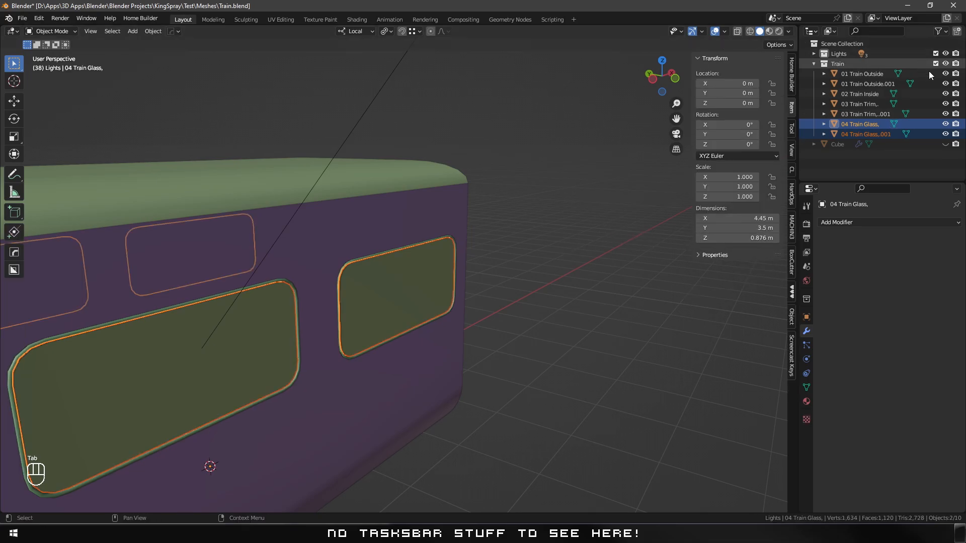
{"action": "left_click_drag", "start_coordinate": [945, 73], "coordinate": [948, 115]}
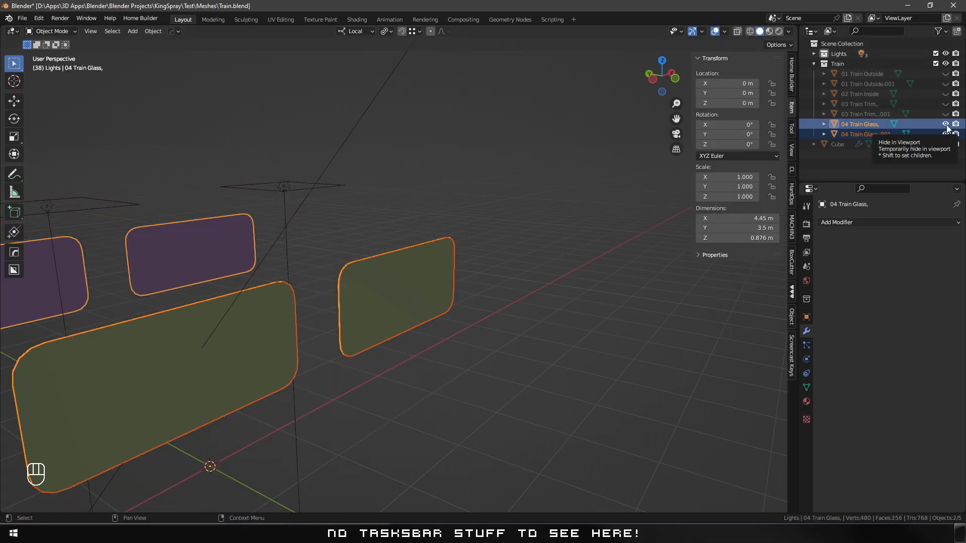
{"action": "left_click", "coordinate": [947, 126]}
{"action": "mouse_move", "coordinate": [312, 342]}
{"action": "middle_mouse_down"}
{"action": "mouse_move", "coordinate": [408, 335]}
{"action": "mouse_move", "coordinate": [287, 327]}
{"action": "mouse_move", "coordinate": [320, 341]}
{"action": "middle_mouse_up"}
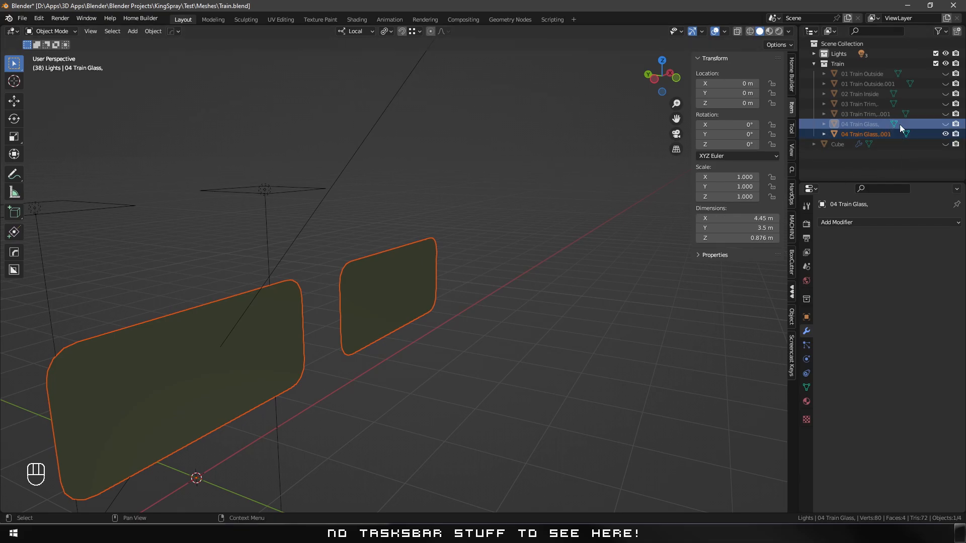
{"action": "left_click", "coordinate": [946, 114]}
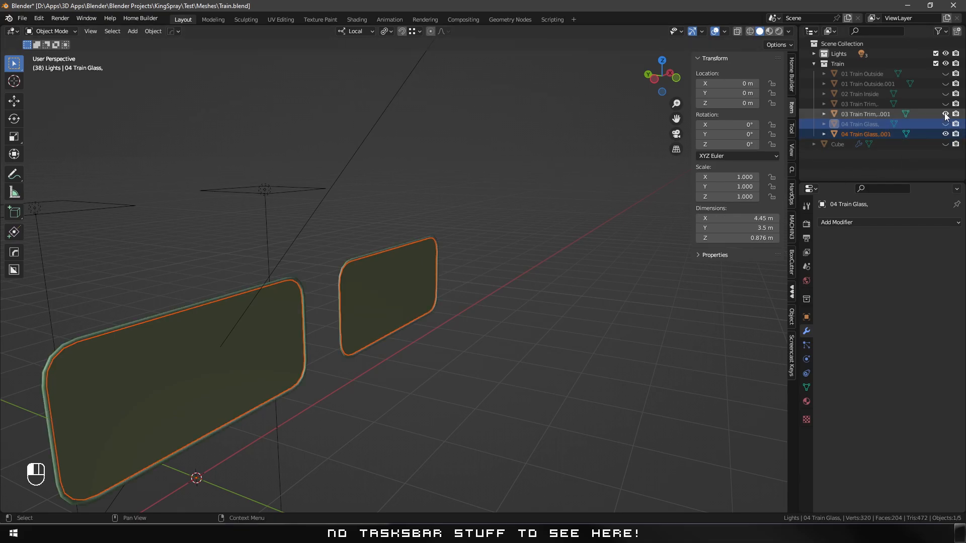
{"action": "left_click", "coordinate": [946, 84]}
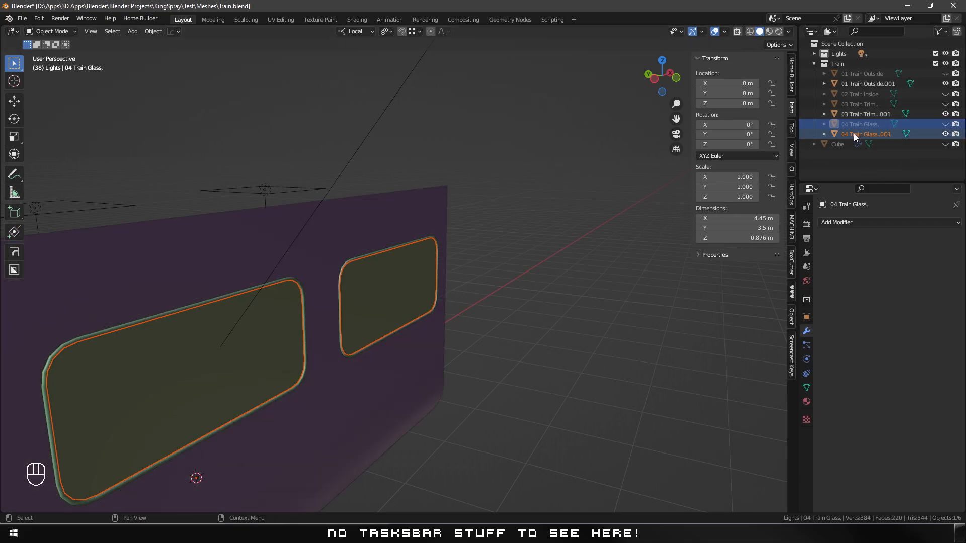
Join the separated window glass and trim into the separated side panel, then clear the selection.
{"action": "left_click", "coordinate": [858, 114], "text": "ctrl"}
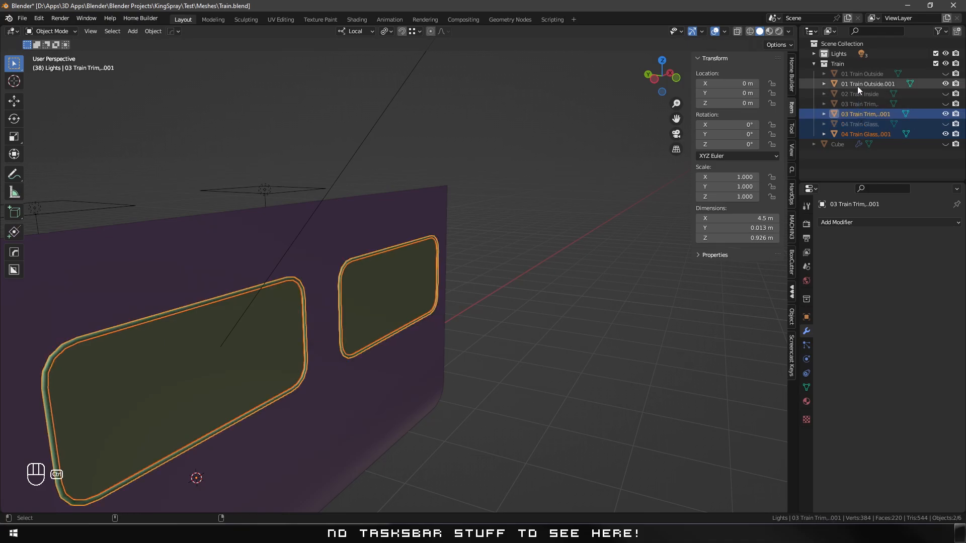
{"action": "left_click", "coordinate": [857, 85], "text": "ctrl"}
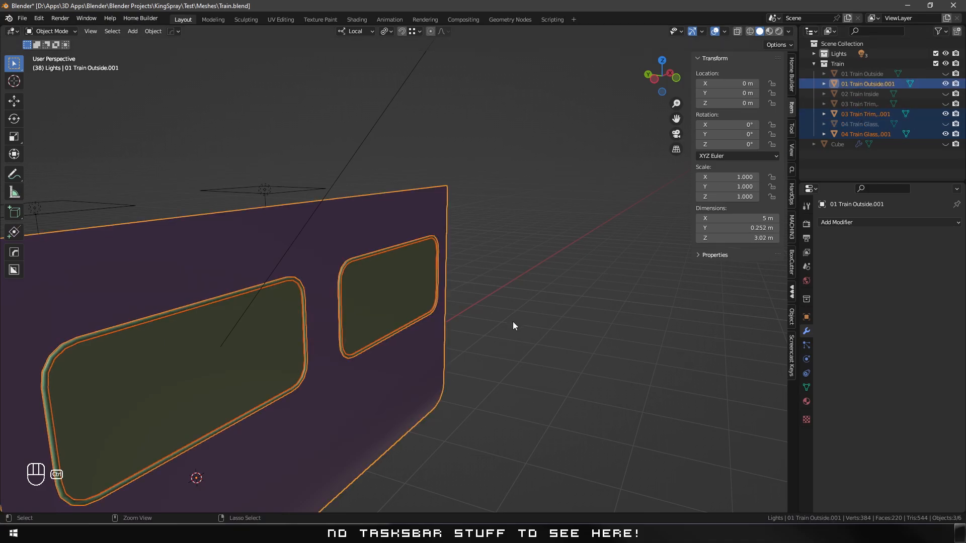
{"action": "key", "text": "ctrl+j"}
{"action": "middle_click_drag", "start_coordinate": [503, 277], "coordinate": [474, 292]}
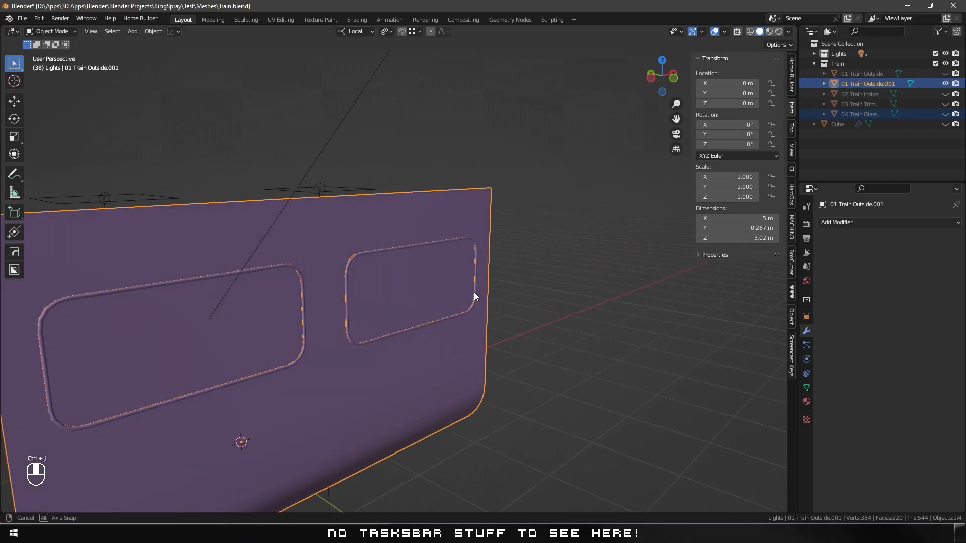
{"action": "left_click", "coordinate": [575, 306]}
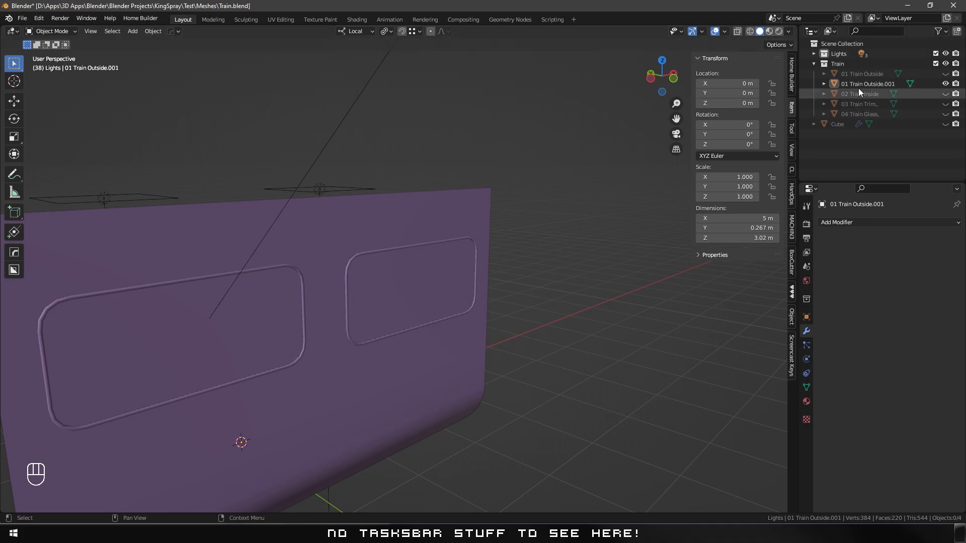
Rename the joined side panel object as 01 Train Paintable.
{"action": "double_click", "coordinate": [890, 84]}
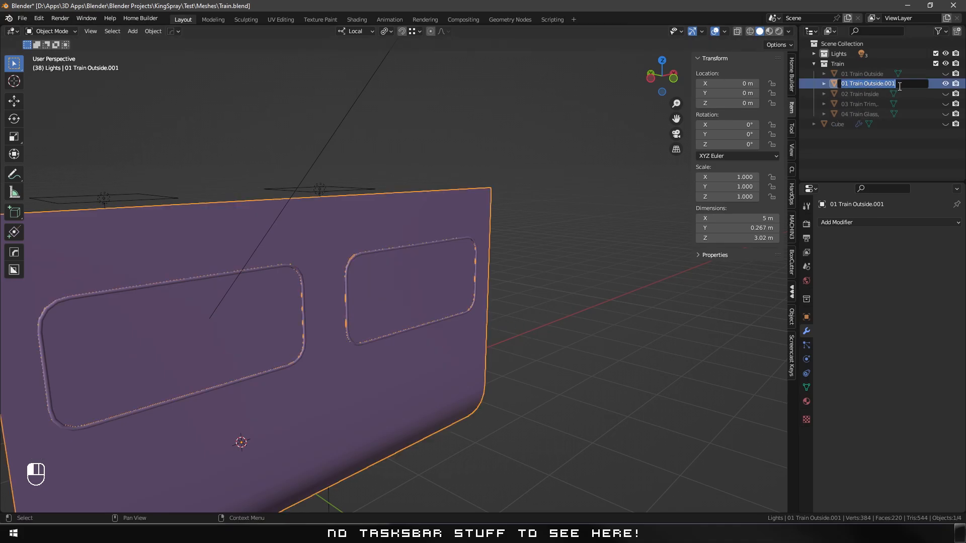
{"action": "type", "text": "01 T"}
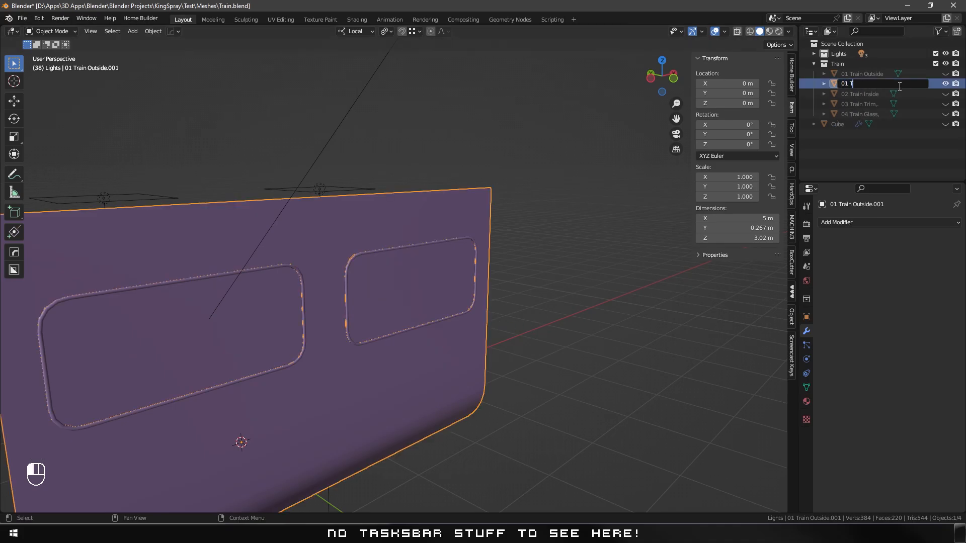
{"action": "type", "text": "rain Pair"}
{"action": "type", "text": "table"}
{"action": "key", "text": "Return"}
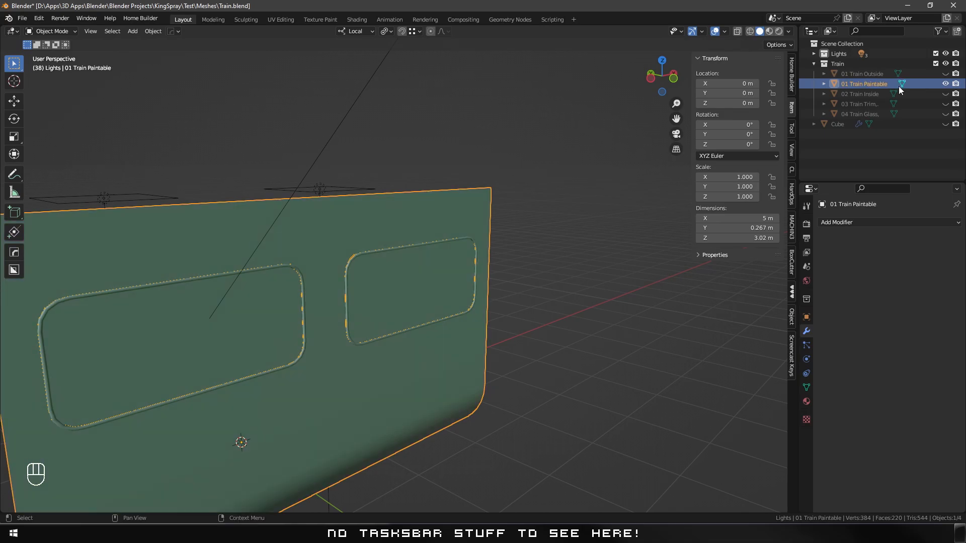
Unhide the train's outside, inside, trim and glass objects, keeping the Cube hidden.
{"action": "left_click", "coordinate": [945, 73]}
{"action": "left_click", "coordinate": [945, 94]}
{"action": "left_click", "coordinate": [946, 104]}
{"action": "left_click", "coordinate": [946, 114]}
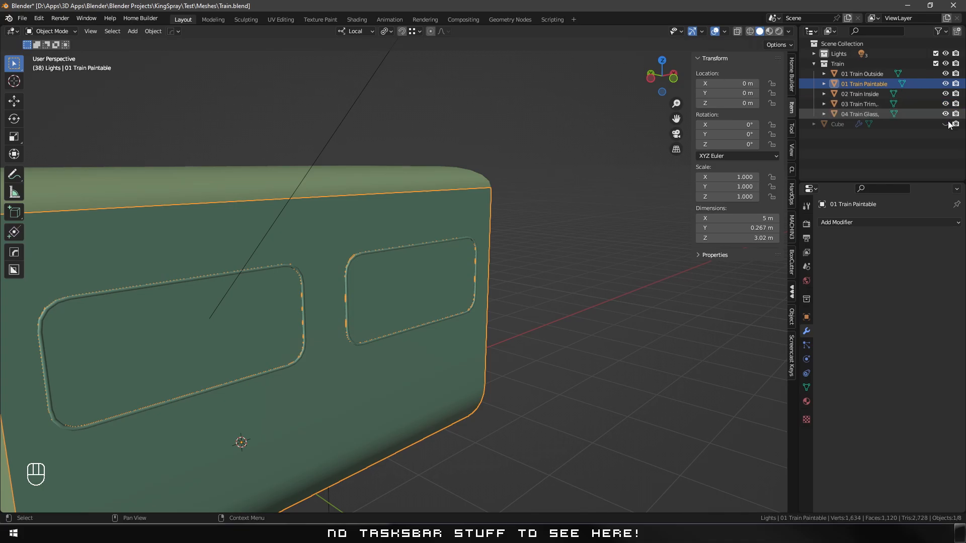
{"action": "left_click", "coordinate": [946, 123]}
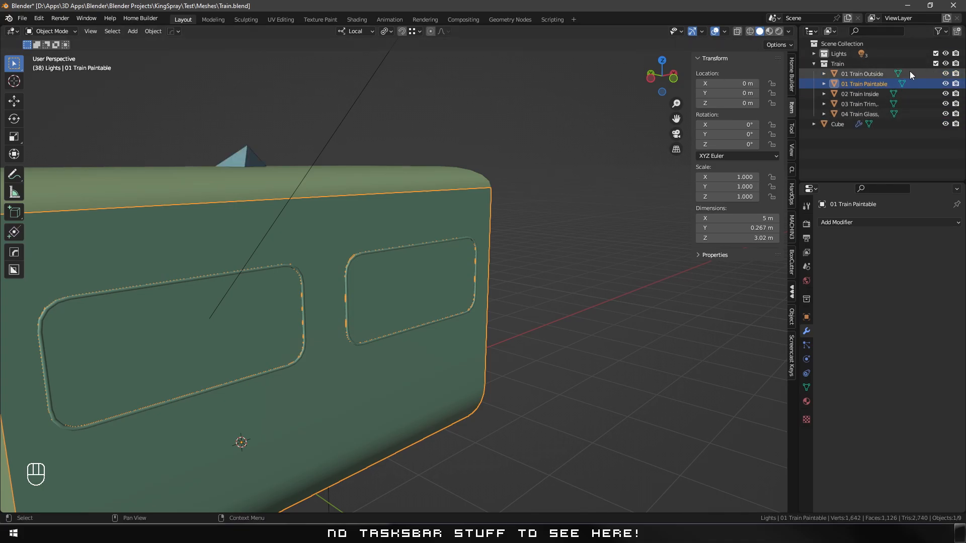
{"action": "left_click", "coordinate": [946, 124]}
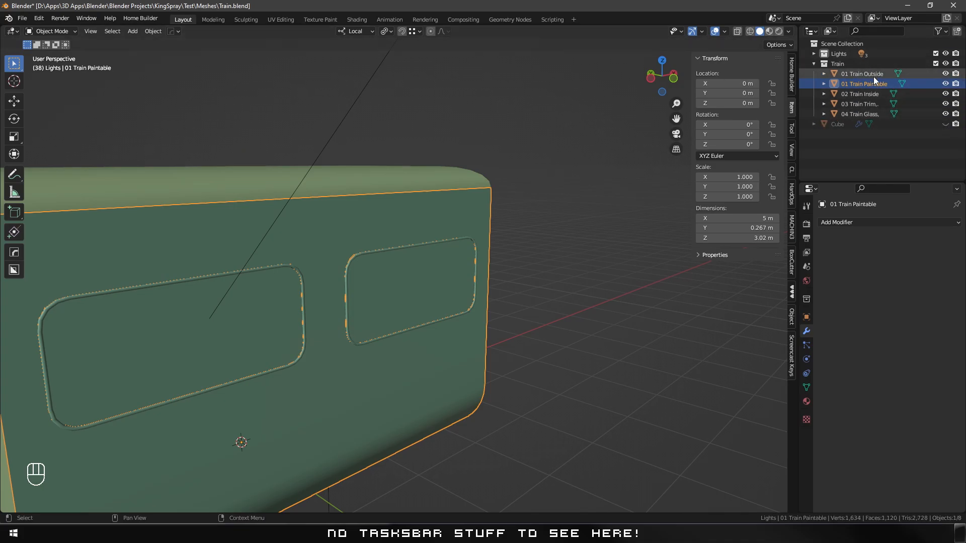
Examine the carriage's inner window glass and trim with 01 Train Paintable temporarily hidden, then unhide that panel.
{"action": "left_click", "coordinate": [946, 84]}
{"action": "scroll", "coordinate": [293, 347], "scroll_direction": "down", "scroll_amount": 2}
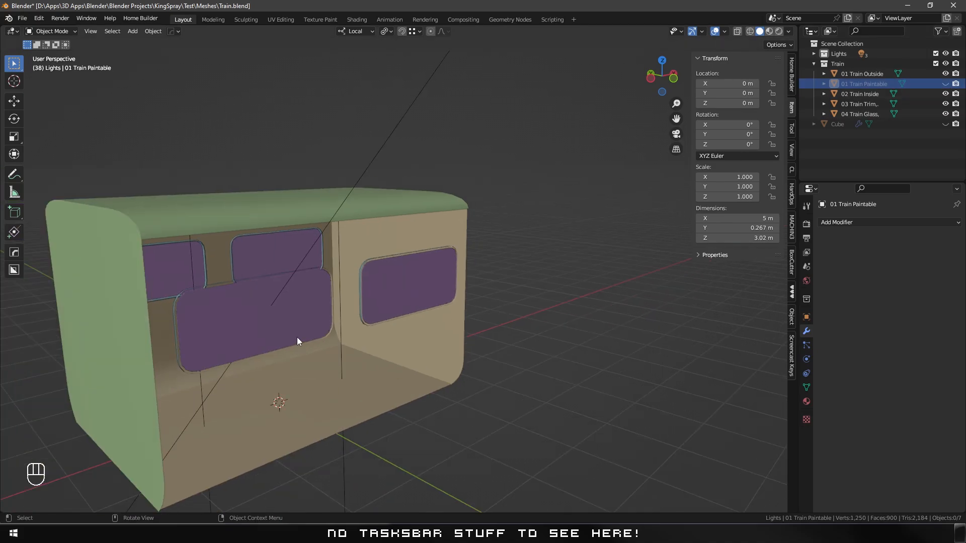
{"action": "middle_click_drag", "start_coordinate": [297, 337], "coordinate": [531, 308], "text": "shift"}
{"action": "scroll", "coordinate": [374, 362], "scroll_direction": "up", "scroll_amount": 4}
{"action": "scroll", "coordinate": [457, 396], "scroll_direction": "up", "scroll_amount": 2}
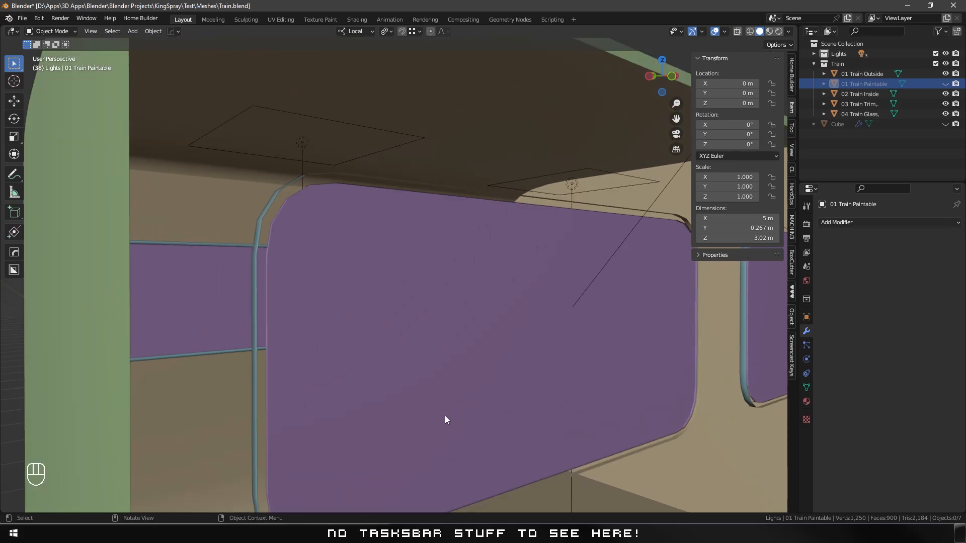
{"action": "middle_click_drag", "start_coordinate": [445, 416], "coordinate": [443, 427]}
{"action": "scroll", "coordinate": [606, 427], "scroll_direction": "up", "scroll_amount": 3}
{"action": "middle_click_drag", "start_coordinate": [605, 427], "coordinate": [678, 355], "text": "shift"}
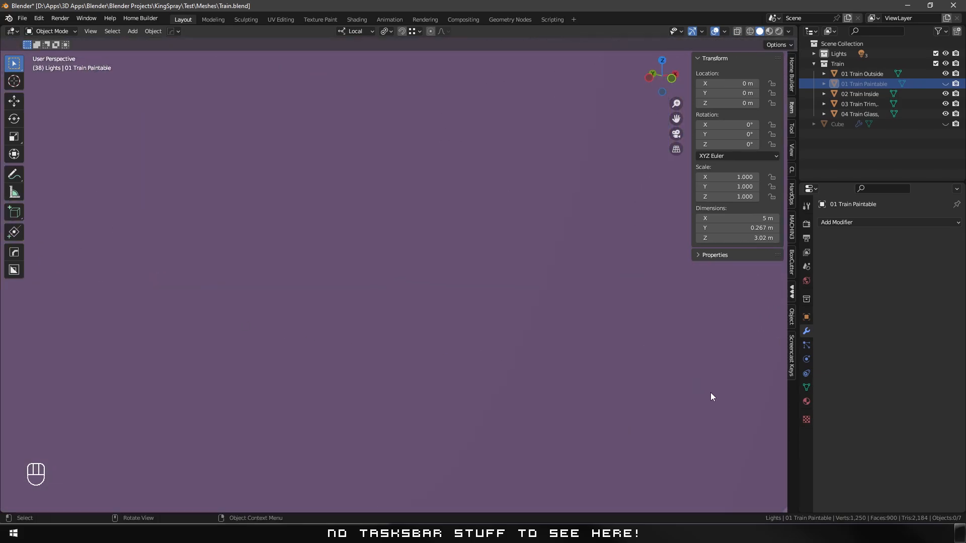
{"action": "middle_click_drag", "start_coordinate": [711, 393], "coordinate": [431, 371], "text": "shift"}
{"action": "scroll", "coordinate": [636, 394], "scroll_direction": "up", "scroll_amount": 1}
{"action": "scroll", "coordinate": [637, 396], "scroll_direction": "down", "scroll_amount": 1}
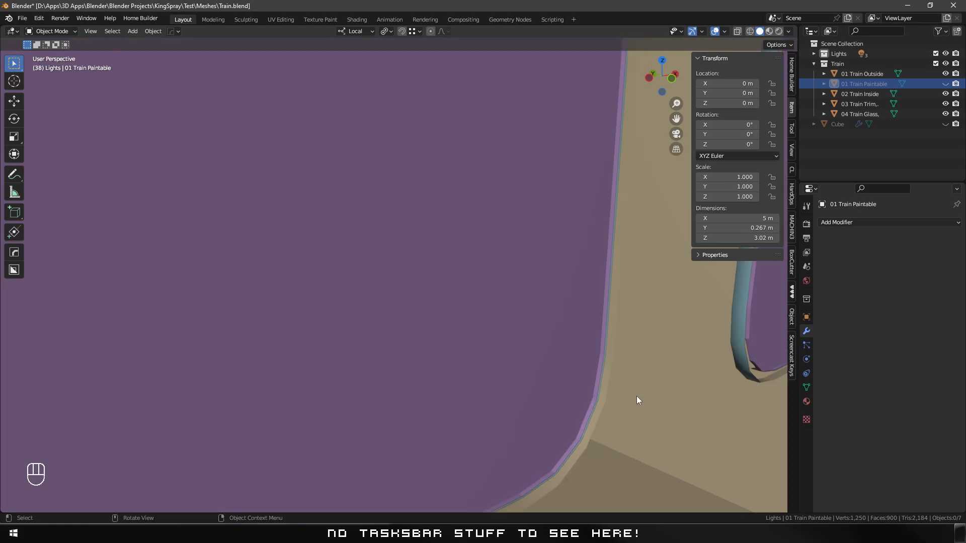
{"action": "scroll", "coordinate": [636, 397], "scroll_direction": "down", "scroll_amount": 1}
{"action": "scroll", "coordinate": [502, 341], "scroll_direction": "up", "scroll_amount": 2}
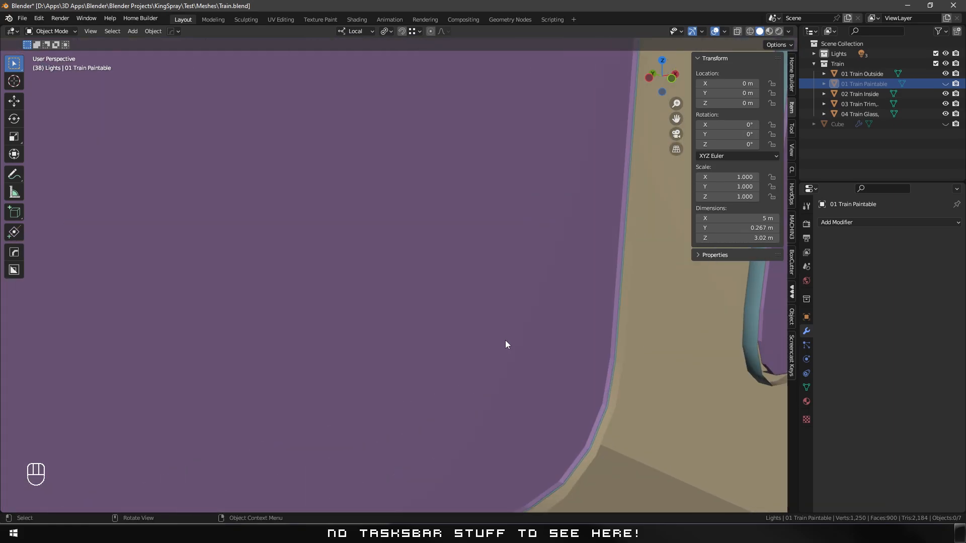
{"action": "middle_click_drag", "start_coordinate": [568, 387], "coordinate": [415, 375]}
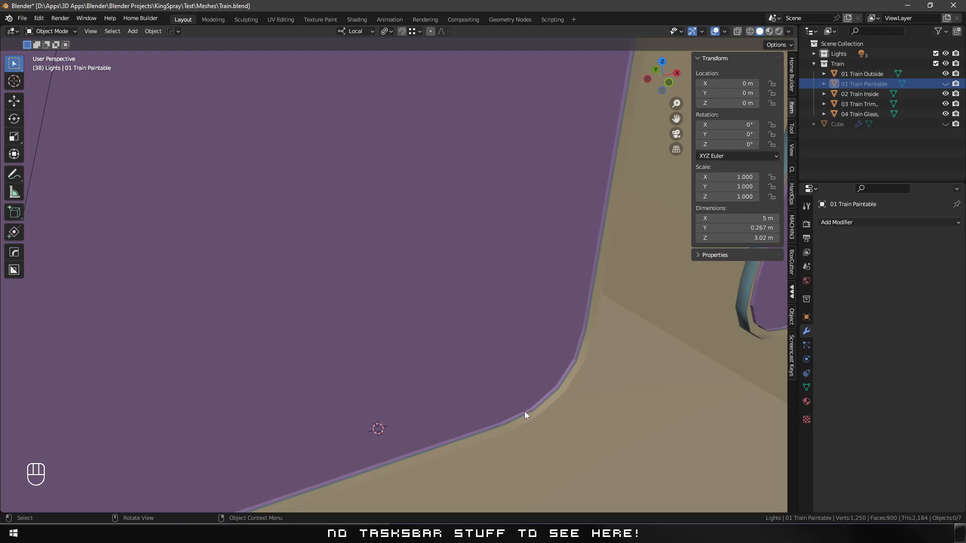
{"action": "middle_click_drag", "start_coordinate": [592, 428], "coordinate": [344, 245]}
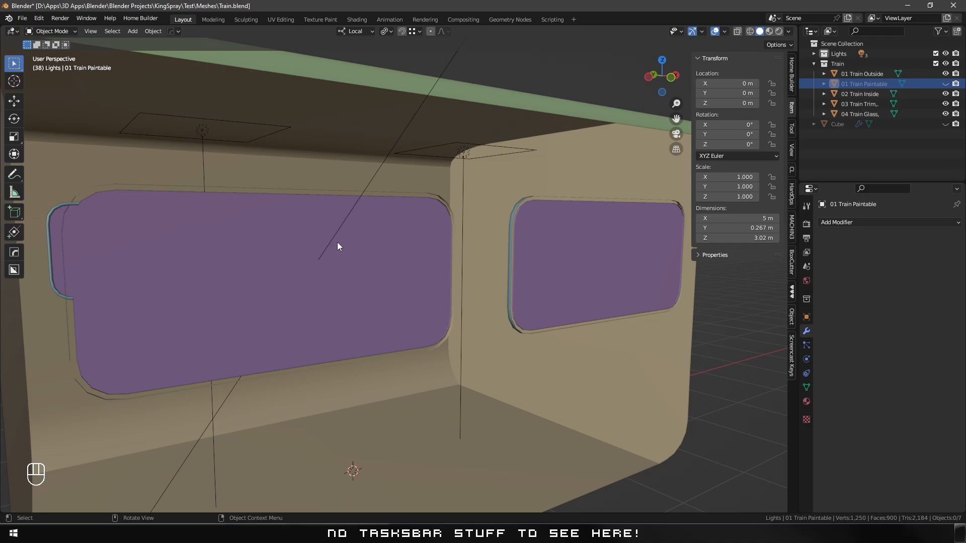
{"action": "middle_click_drag", "start_coordinate": [335, 240], "coordinate": [386, 296]}
{"action": "scroll", "coordinate": [387, 297], "scroll_direction": "down", "scroll_amount": 2}
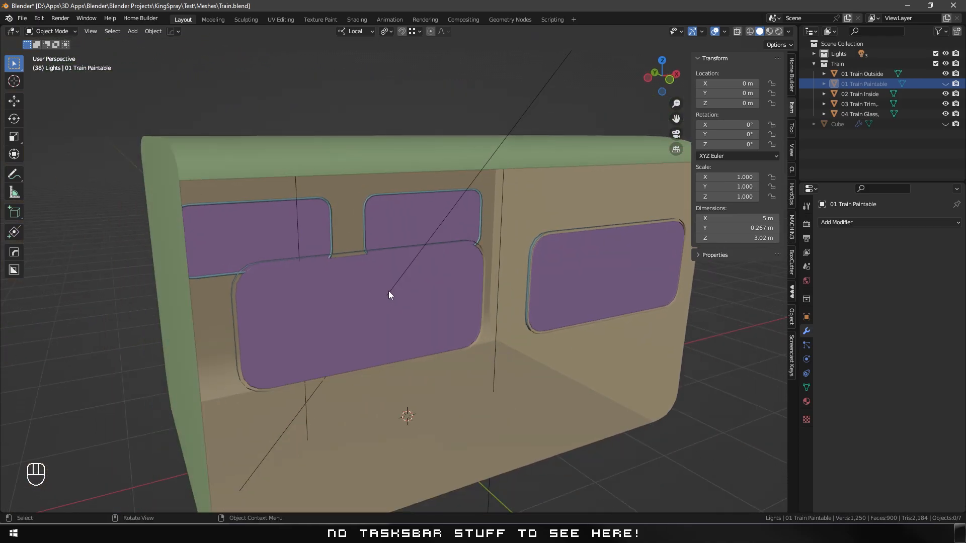
{"action": "scroll", "coordinate": [389, 296], "scroll_direction": "down", "scroll_amount": 1}
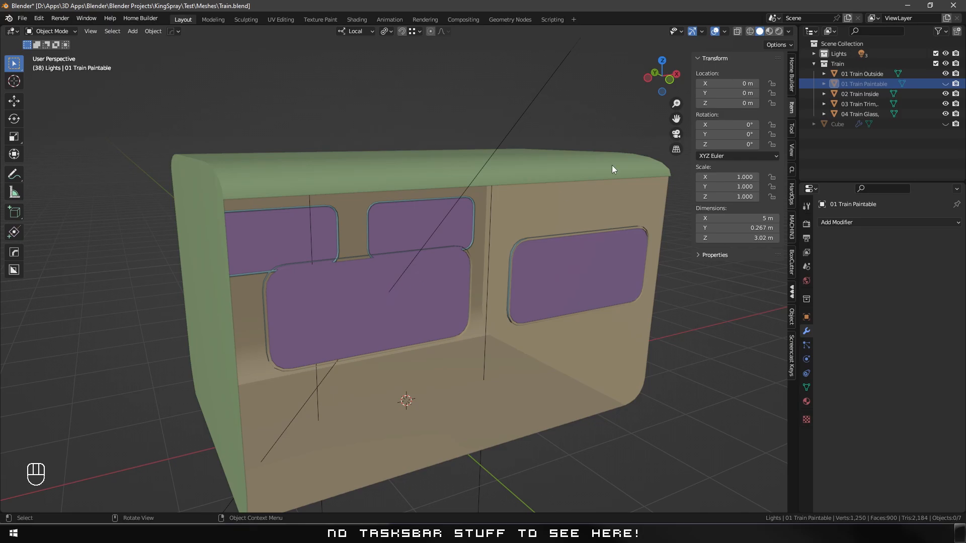
{"action": "left_click", "coordinate": [946, 84]}
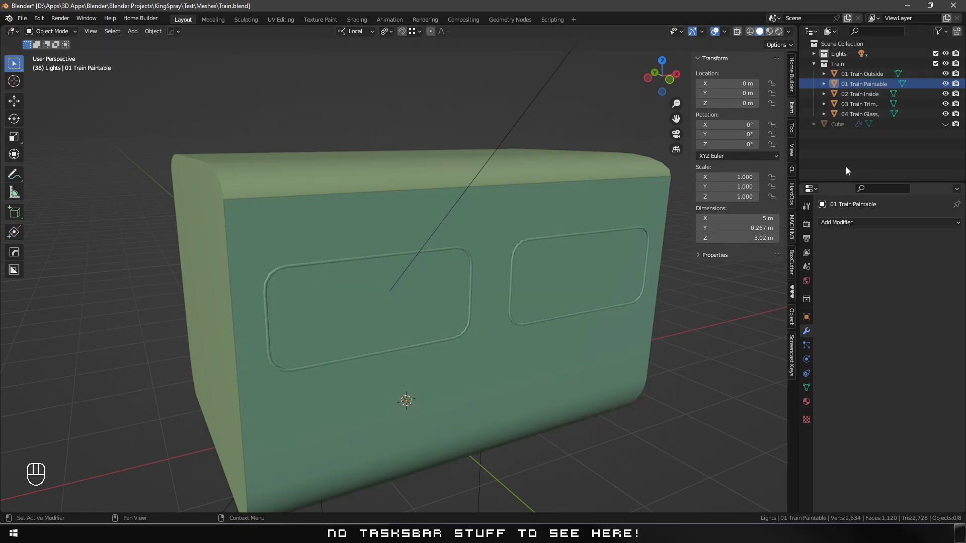
Select 01 Train Paintable and remove its extra UV maps UVMap.001 and UVMap.002, keeping only UVMap.
{"action": "left_click", "coordinate": [880, 83]}
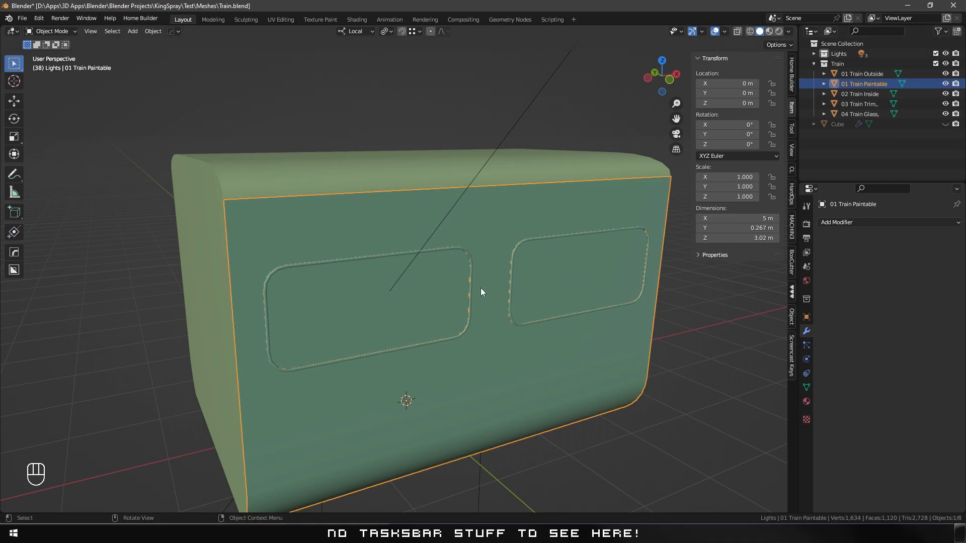
{"action": "left_click", "coordinate": [807, 388]}
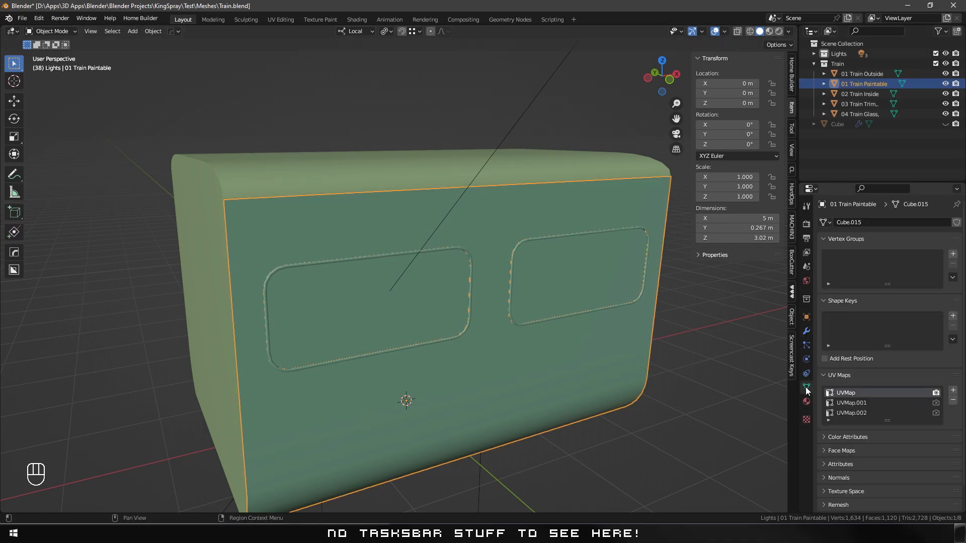
{"action": "left_click", "coordinate": [889, 413]}
{"action": "left_click", "coordinate": [953, 401]}
{"action": "left_click", "coordinate": [953, 401]}
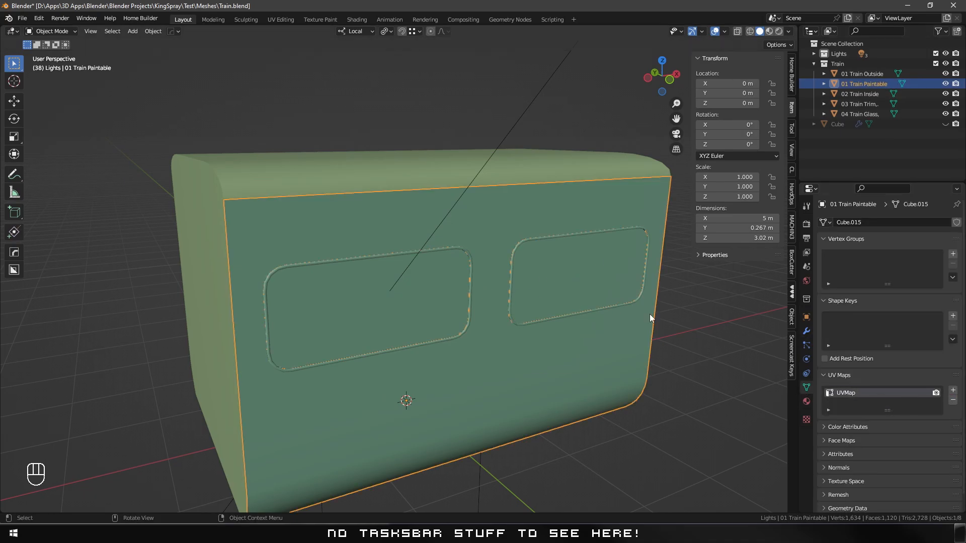
Switch to the UV Editing workspace and add a second UV map to 01 Train Paintable.
{"action": "middle_click_drag", "start_coordinate": [496, 310], "coordinate": [488, 313]}
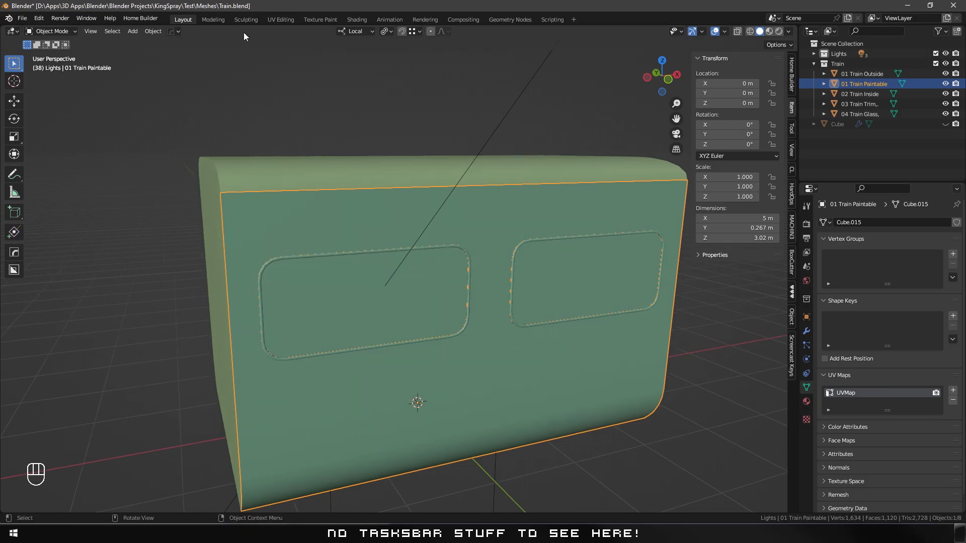
{"action": "left_click", "coordinate": [280, 20]}
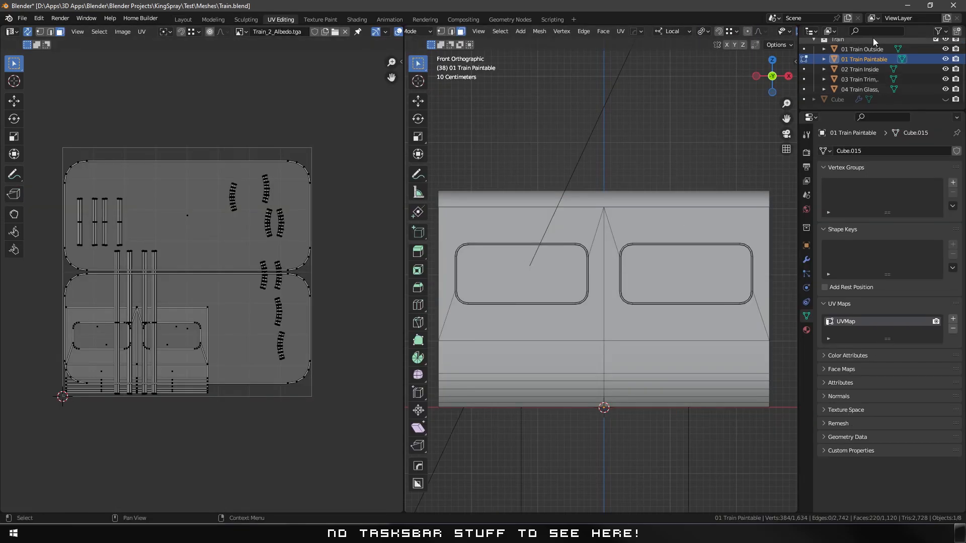
{"action": "left_click", "coordinate": [875, 59]}
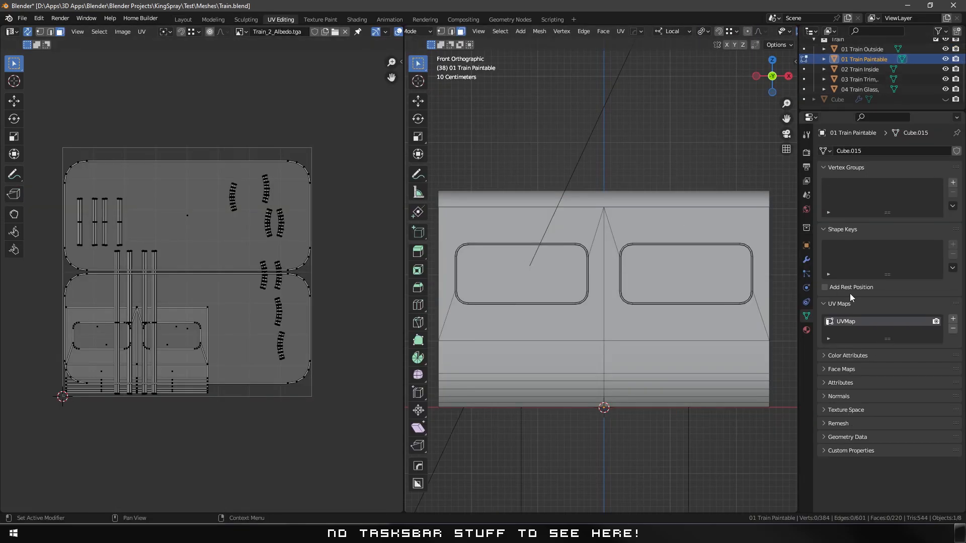
{"action": "left_click", "coordinate": [953, 319]}
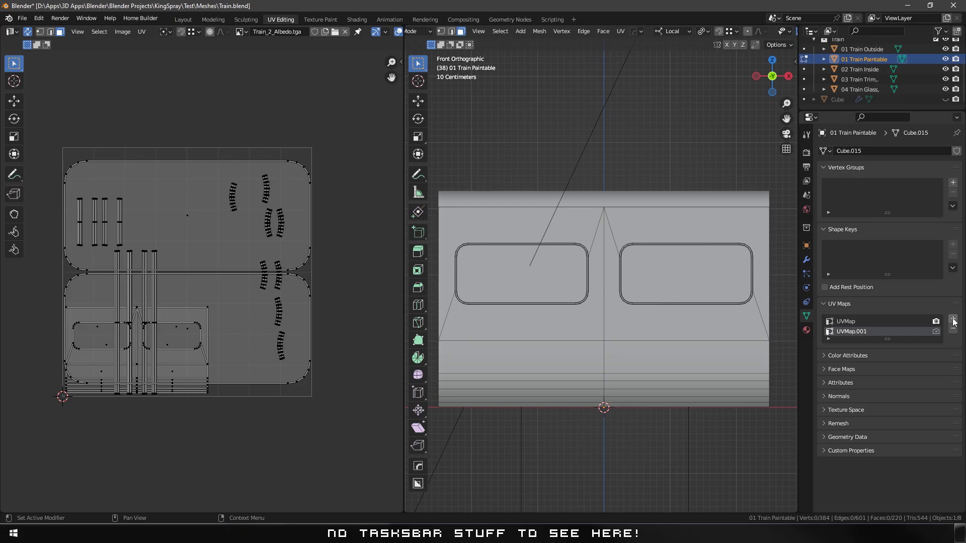
Select all faces of the paintable panel and unwrap them from the front view with Project from View (Bounds).
{"action": "left_click", "coordinate": [621, 32]}
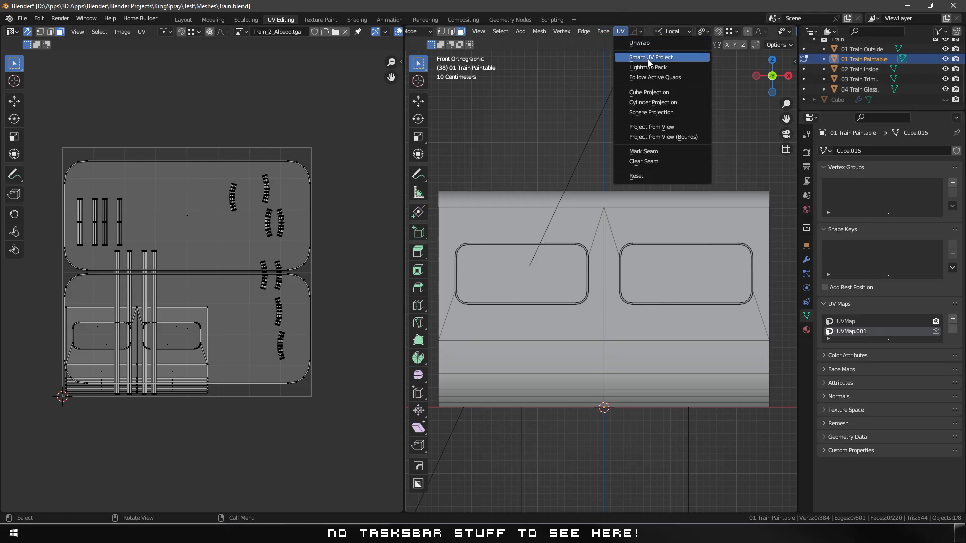
{"action": "left_click", "coordinate": [654, 137]}
{"action": "key", "text": "a"}
{"action": "key", "text": "a"}
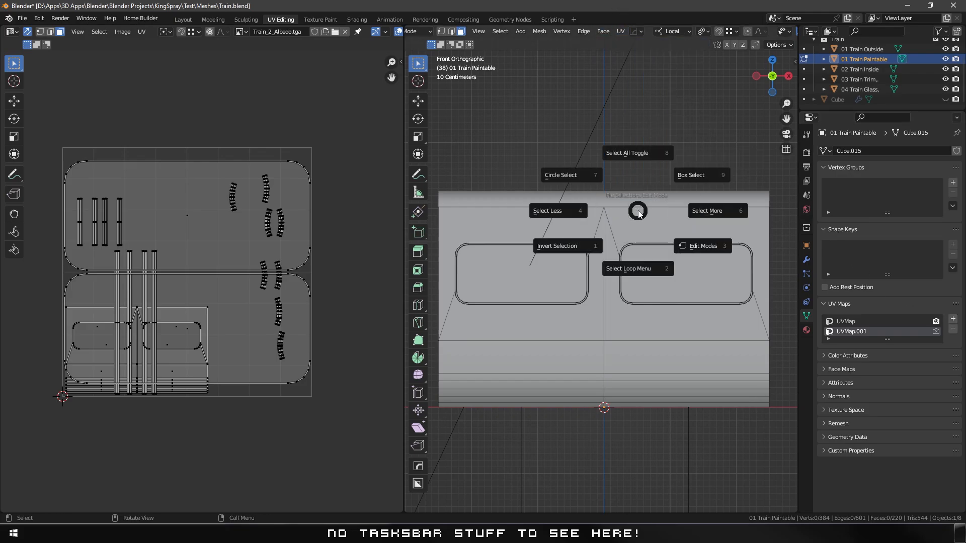
{"action": "left_click", "coordinate": [623, 32]}
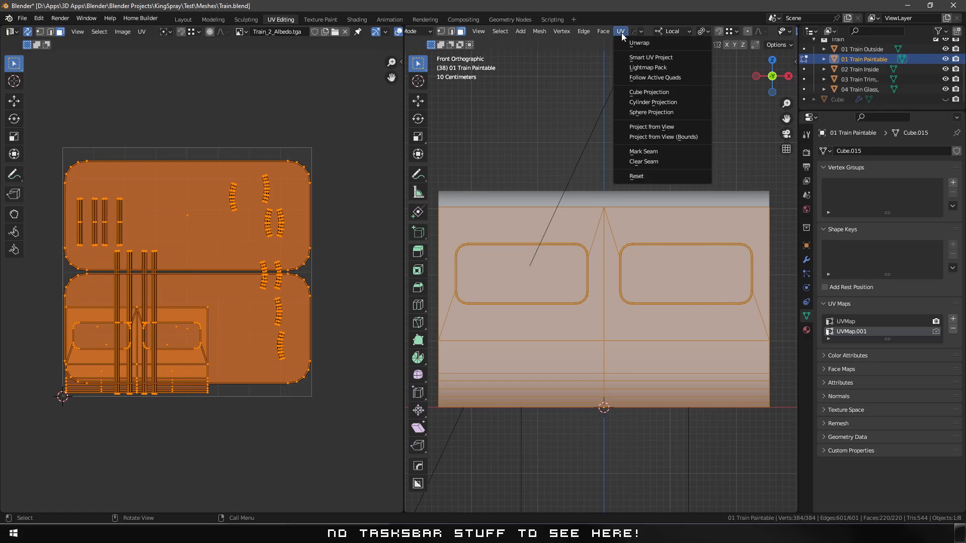
{"action": "left_click", "coordinate": [657, 138]}
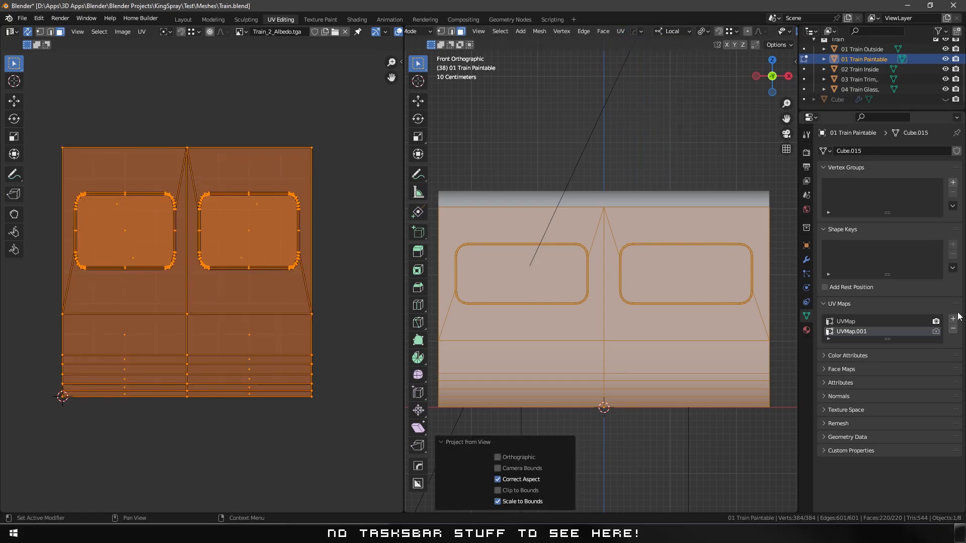
Add a third UV map to 01 Train Paintable and return to the Layout workspace.
{"action": "left_click", "coordinate": [953, 318]}
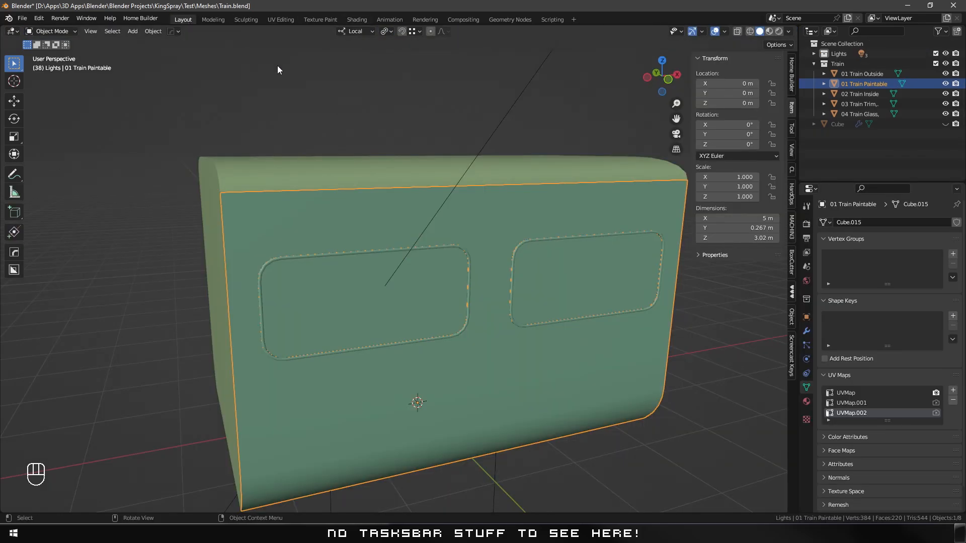
{"action": "left_click", "coordinate": [184, 19]}
{"action": "middle_click_drag", "start_coordinate": [468, 301], "coordinate": [482, 301]}
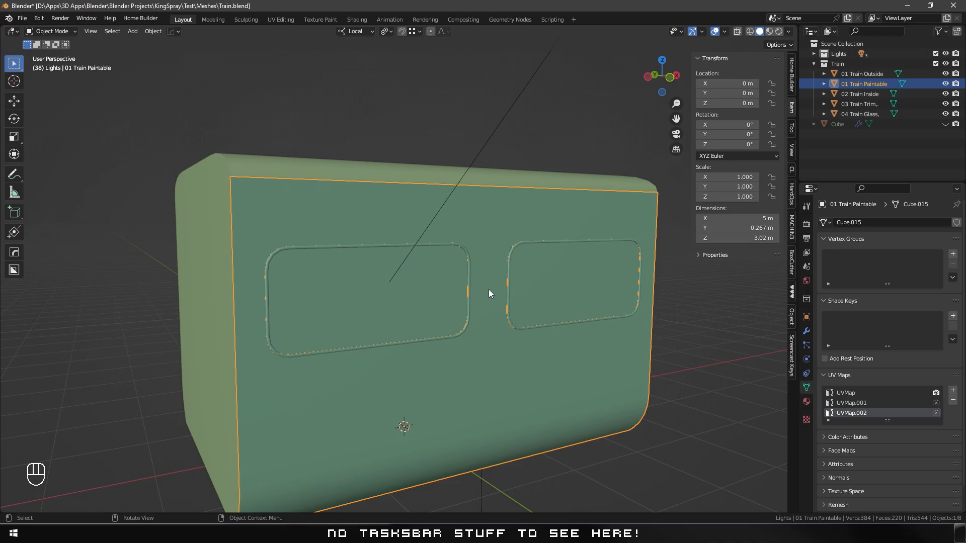
{"action": "scroll", "coordinate": [486, 291], "scroll_direction": "down", "scroll_amount": 2}
{"action": "scroll", "coordinate": [478, 302], "scroll_direction": "up", "scroll_amount": 4}
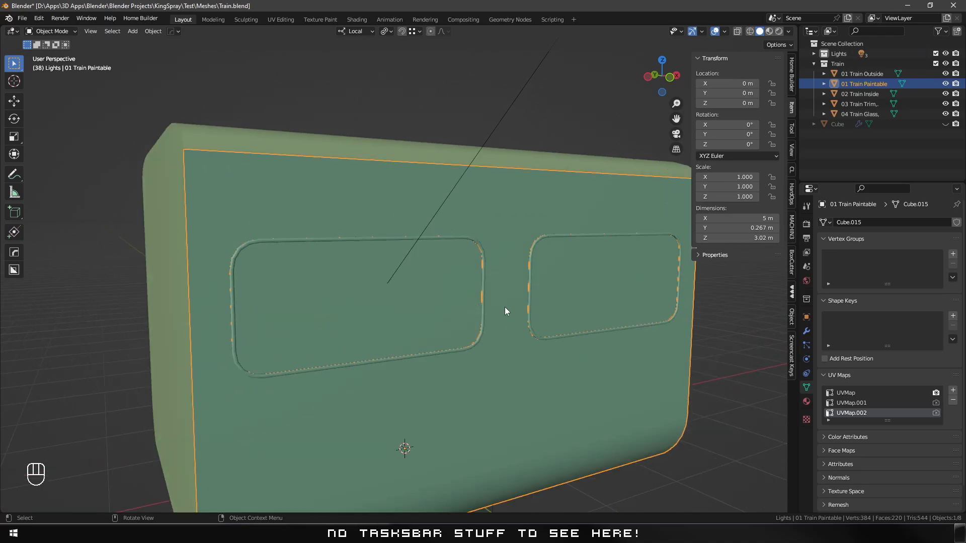
{"action": "middle_click_drag", "start_coordinate": [505, 307], "coordinate": [545, 328], "text": "shift"}
{"action": "scroll", "coordinate": [546, 321], "scroll_direction": "up", "scroll_amount": 2}
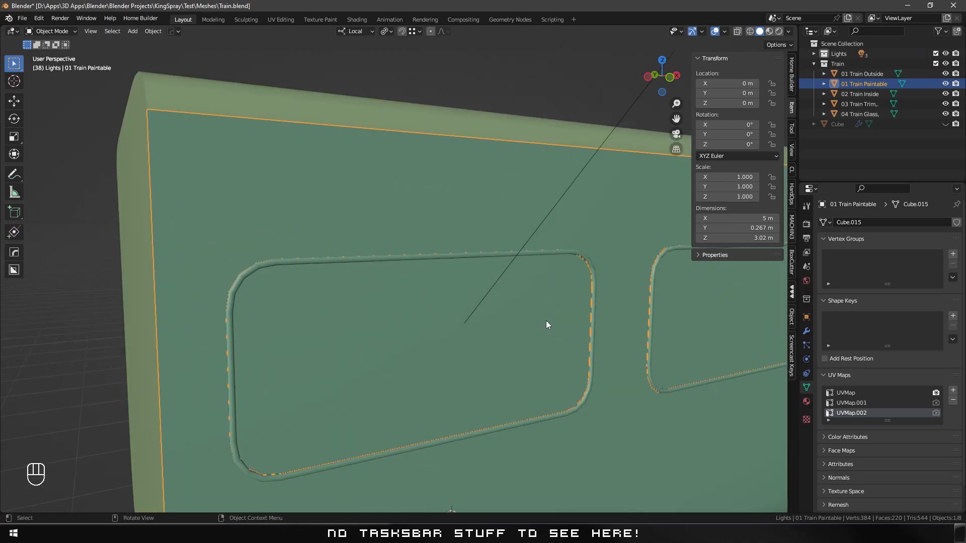
{"action": "scroll", "coordinate": [547, 325], "scroll_direction": "down", "scroll_amount": 1}
Review the material slots of 01 Train Paintable and inspect the panel with the other train parts temporarily hidden.
{"action": "left_click", "coordinate": [863, 85]}
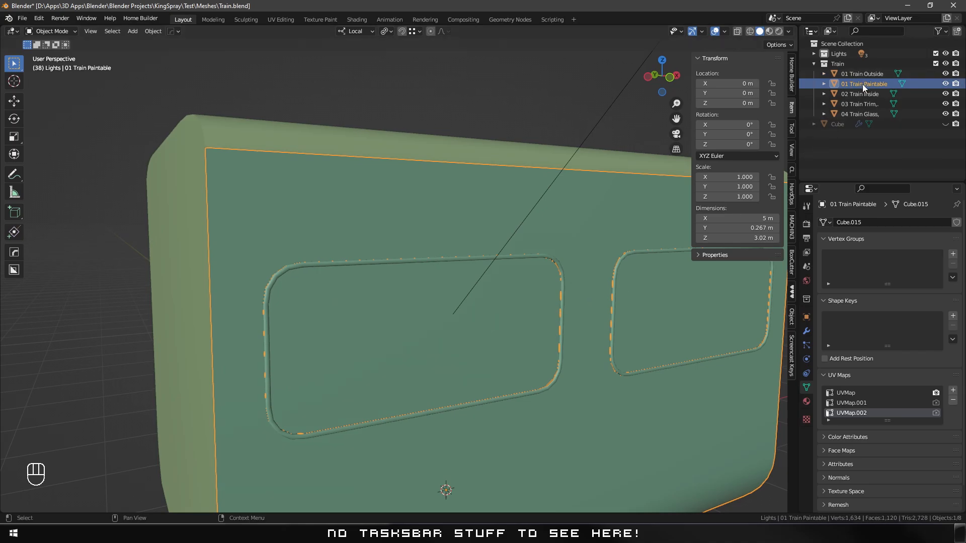
{"action": "left_click", "coordinate": [807, 401]}
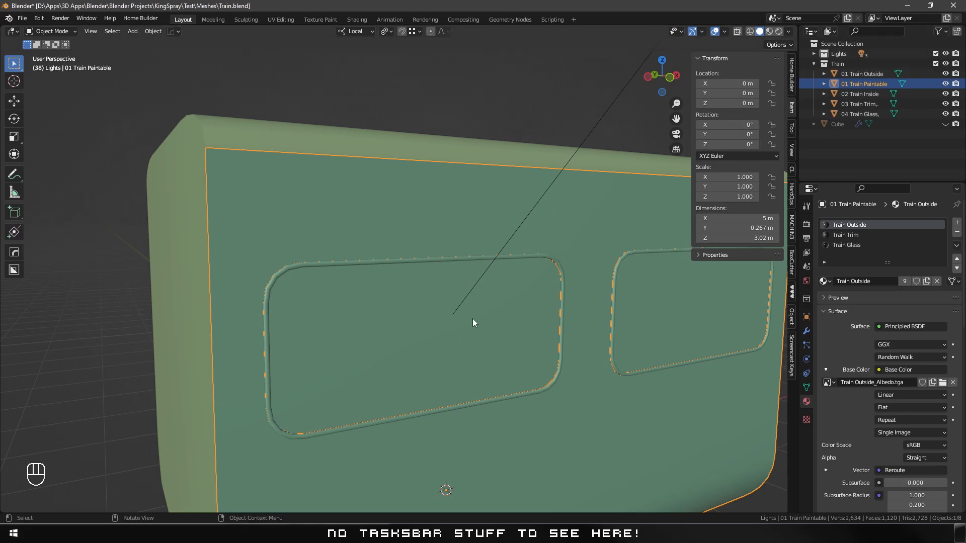
{"action": "left_click", "coordinate": [945, 73]}
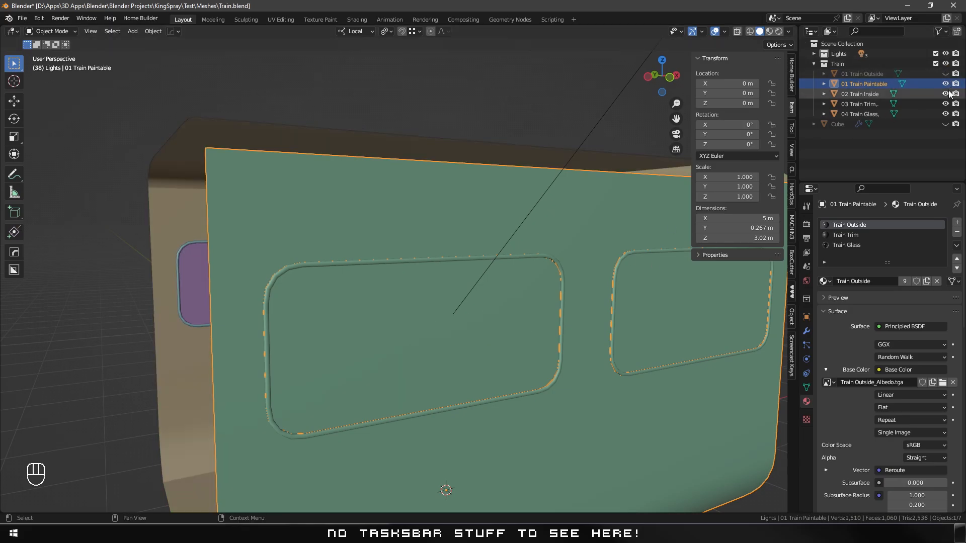
{"action": "left_click_drag", "start_coordinate": [946, 94], "coordinate": [946, 114]}
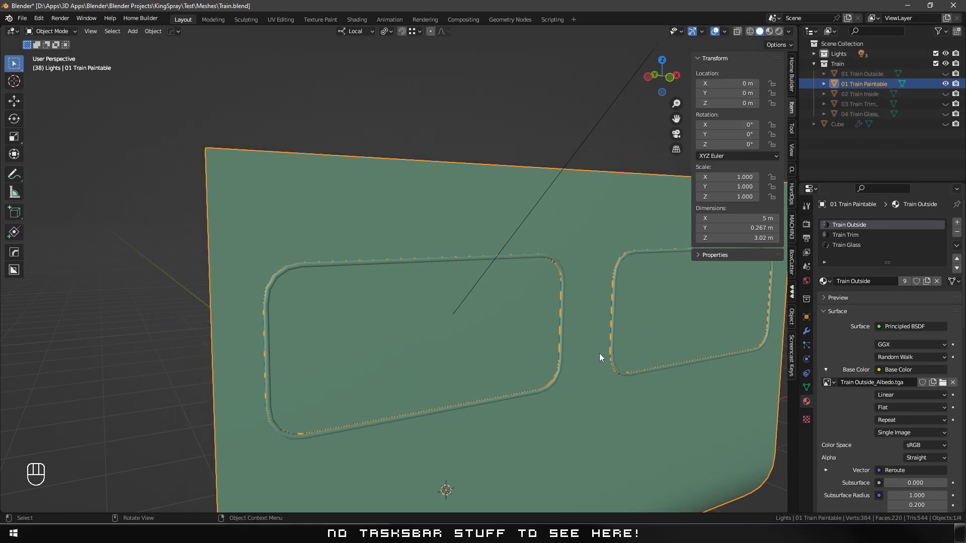
{"action": "middle_click_drag", "start_coordinate": [585, 312], "coordinate": [453, 326]}
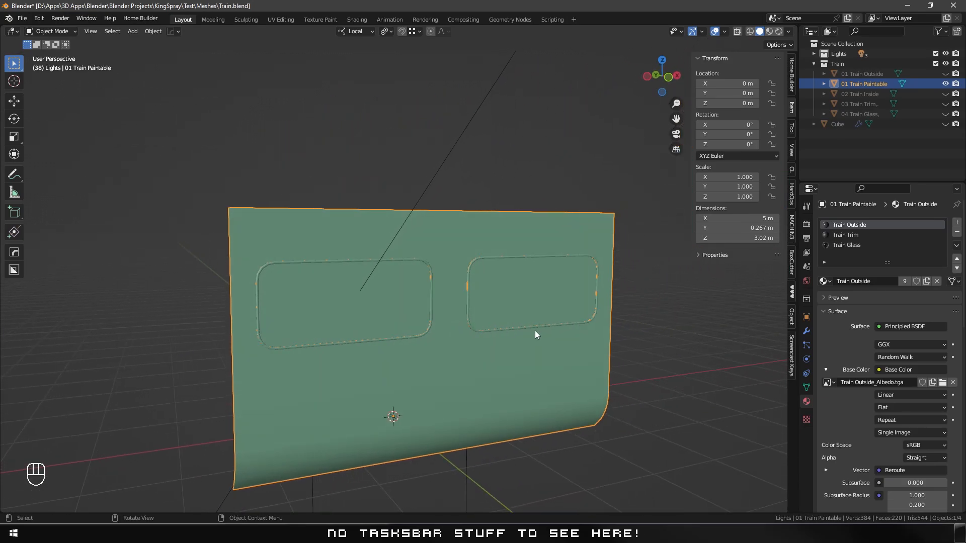
{"action": "left_click", "coordinate": [946, 74]}
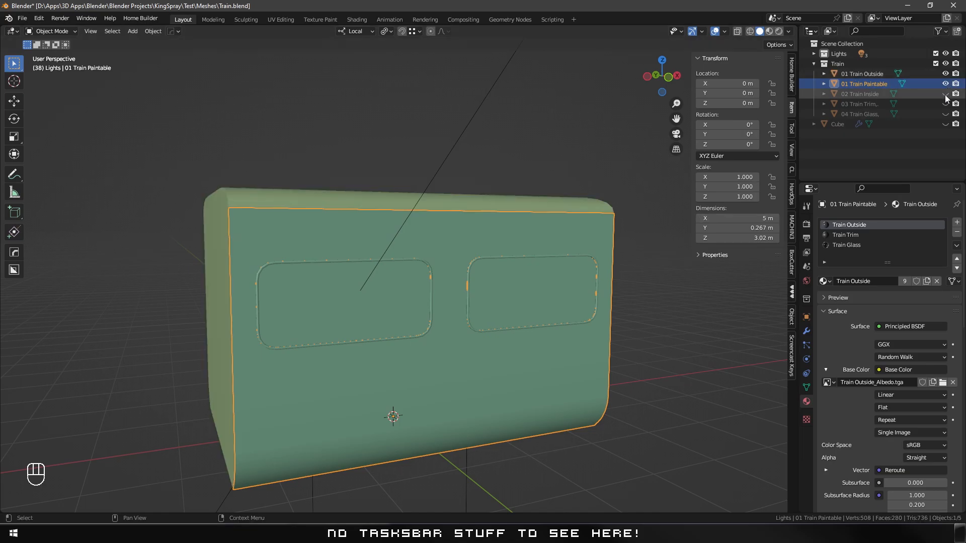
{"action": "left_click_drag", "start_coordinate": [946, 95], "coordinate": [945, 114]}
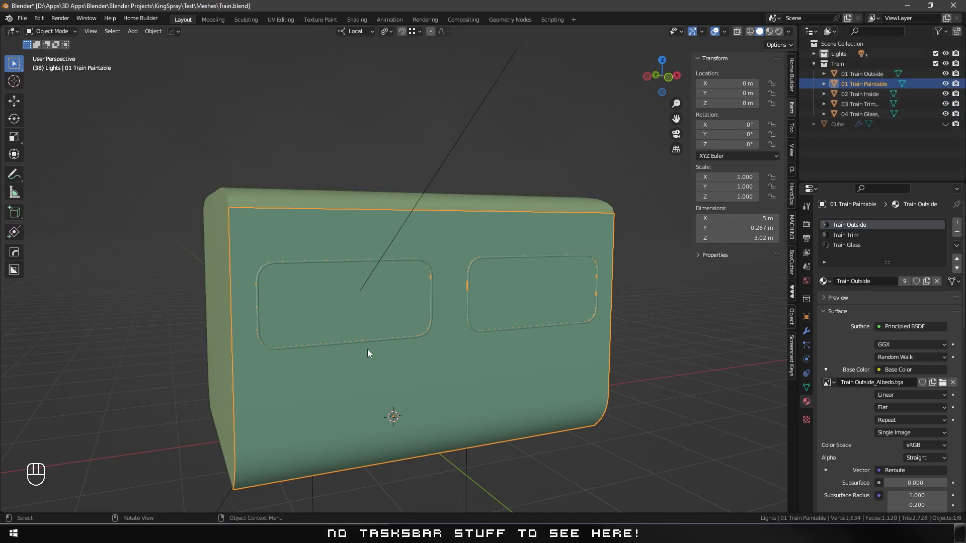
Save the Train.blend file.
{"action": "key", "text": "ctrl+s"}
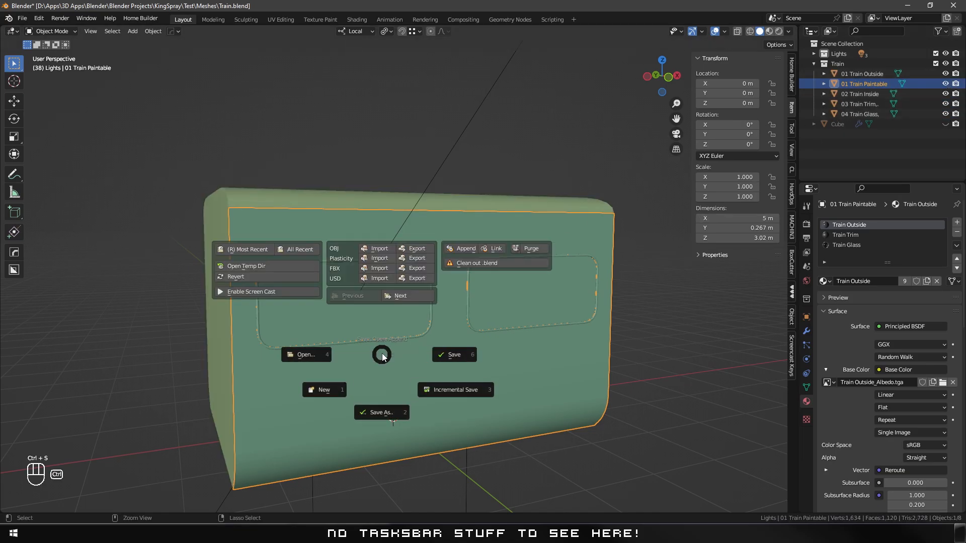
{"action": "left_click", "coordinate": [466, 355]}
Save the scene and export the selected object as Train.fbx to the Export Unity folder, limiting object types to Mesh.
{"action": "key", "text": "ctrl+s"}
{"action": "key", "text": "ctrl+s"}
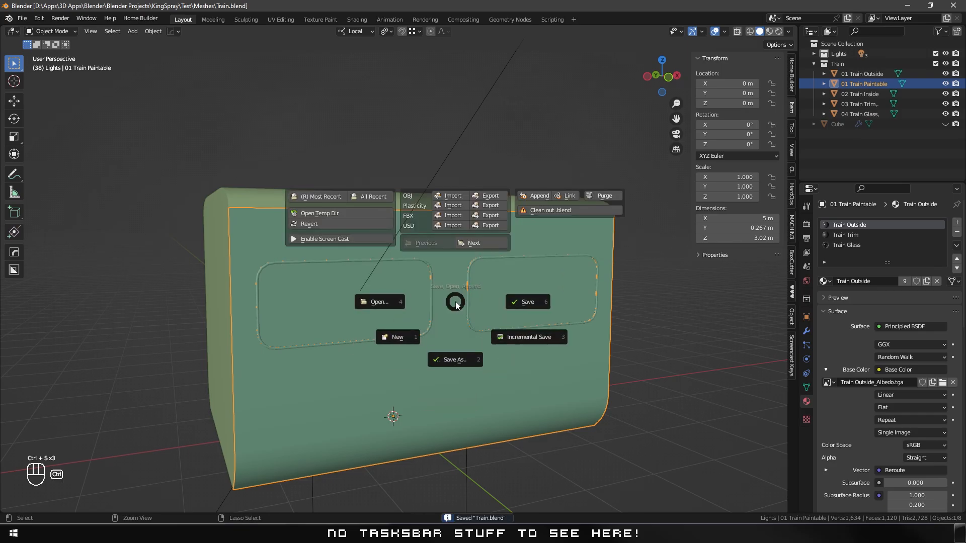
{"action": "left_click", "coordinate": [488, 215]}
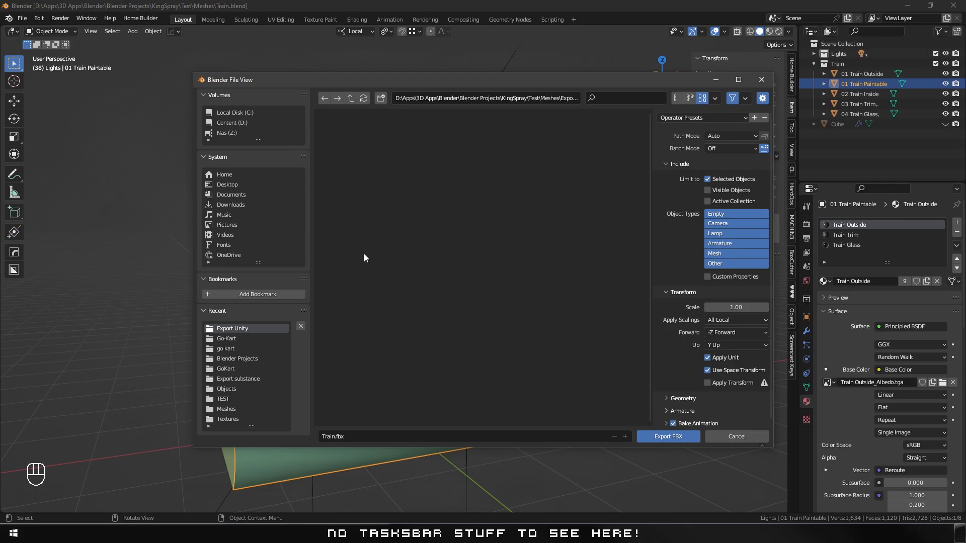
{"action": "left_click", "coordinate": [350, 98]}
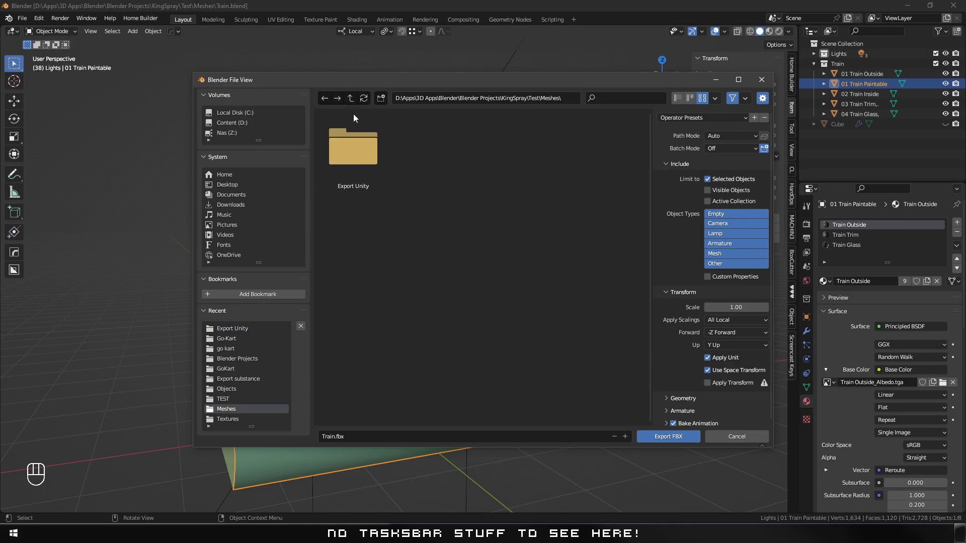
{"action": "double_click", "coordinate": [354, 154]}
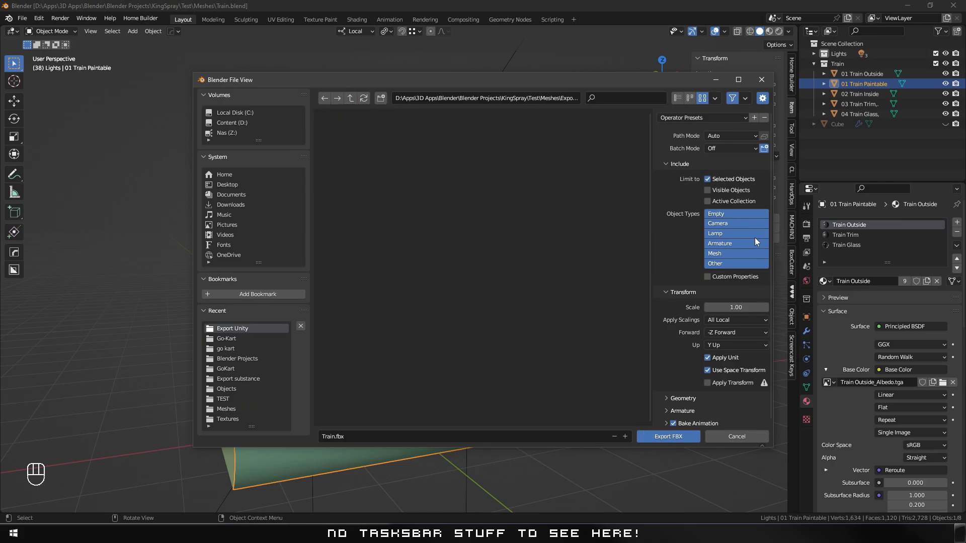
{"action": "left_click", "coordinate": [732, 253]}
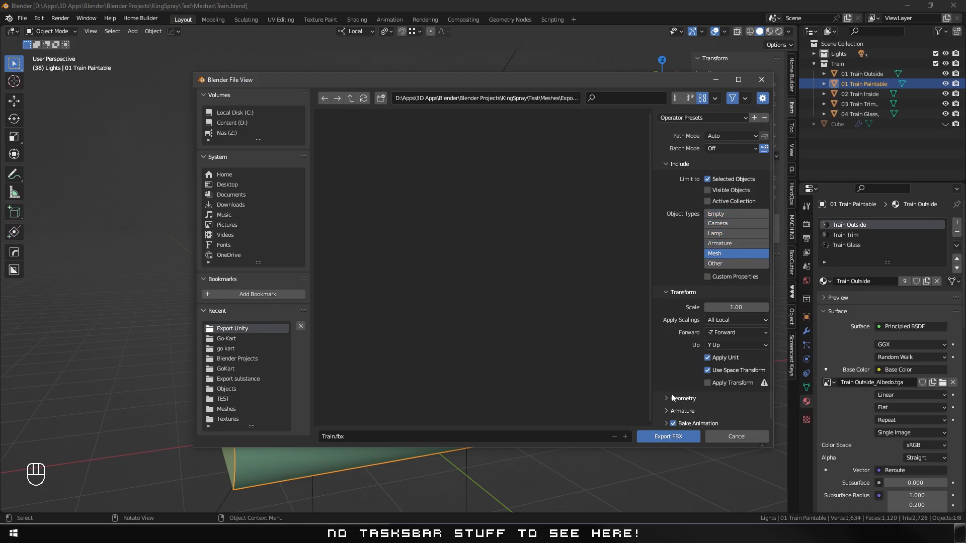
{"action": "left_click", "coordinate": [668, 437]}
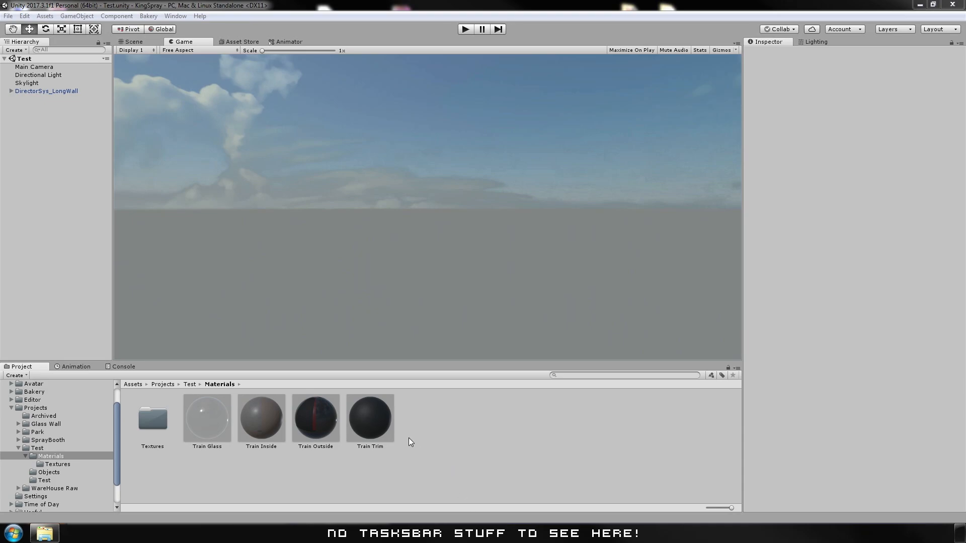
Check the Train Trim material's shader in Unity and the pinned messages of Discord's work-in-progress channel, returning to Unity.
{"action": "left_click", "coordinate": [373, 427]}
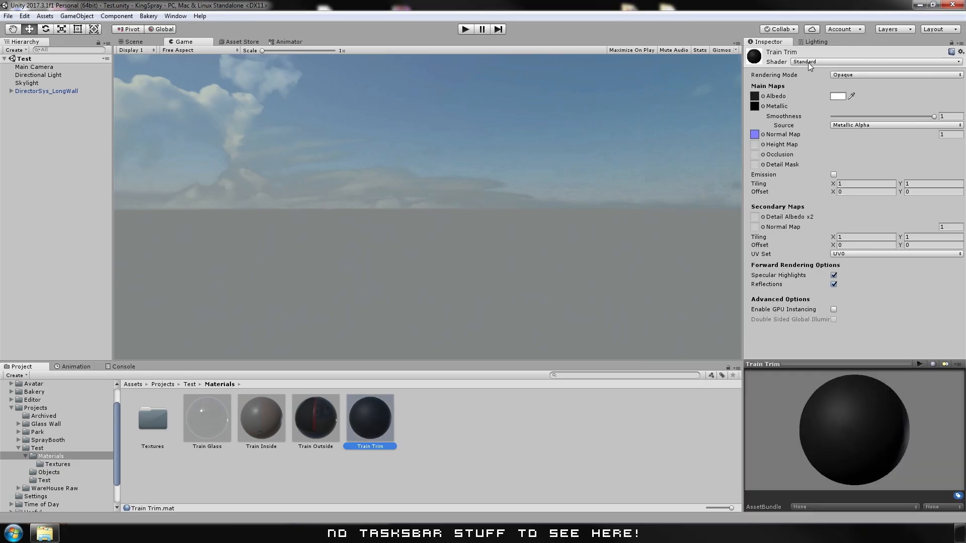
{"action": "left_click", "coordinate": [446, 440]}
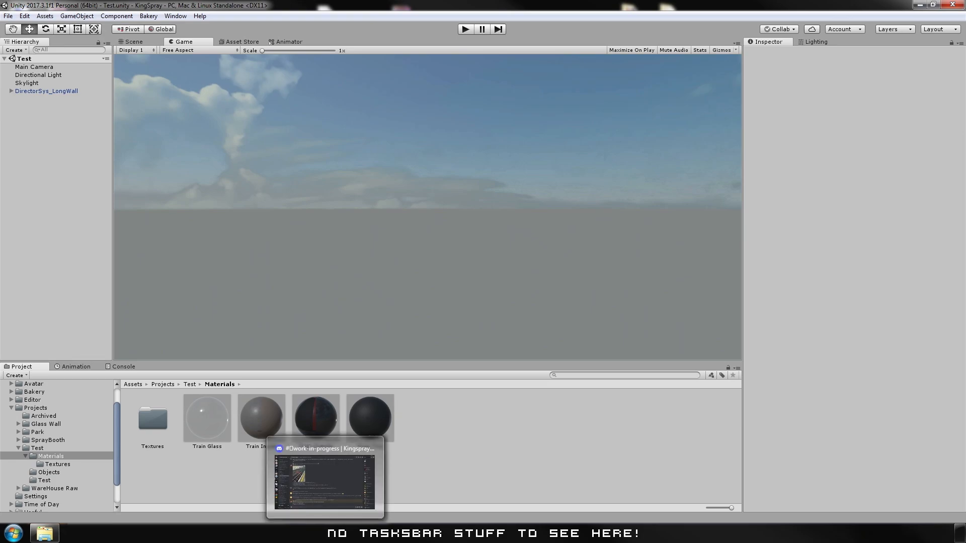
{"action": "left_click", "coordinate": [326, 534]}
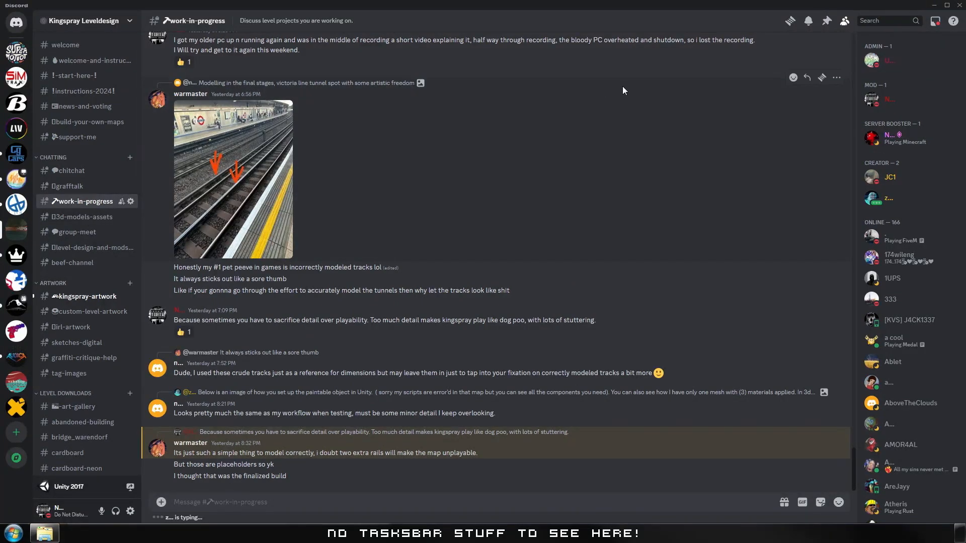
{"action": "left_click", "coordinate": [826, 22]}
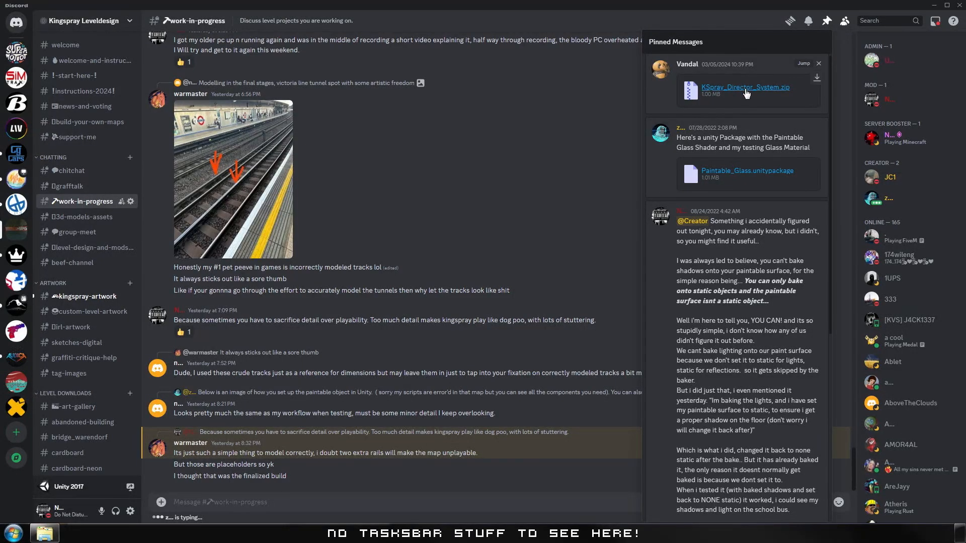
{"action": "left_click", "coordinate": [739, 11]}
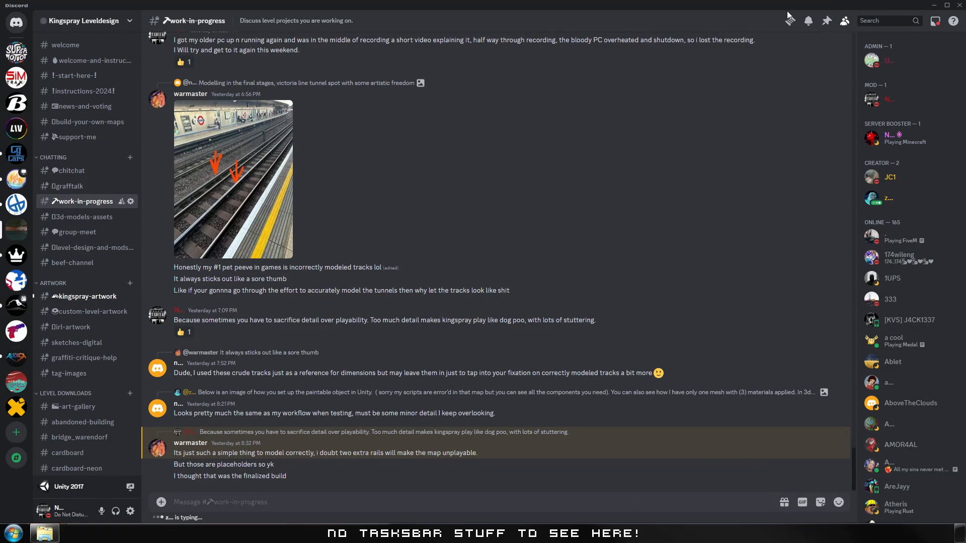
{"action": "left_click", "coordinate": [934, 6]}
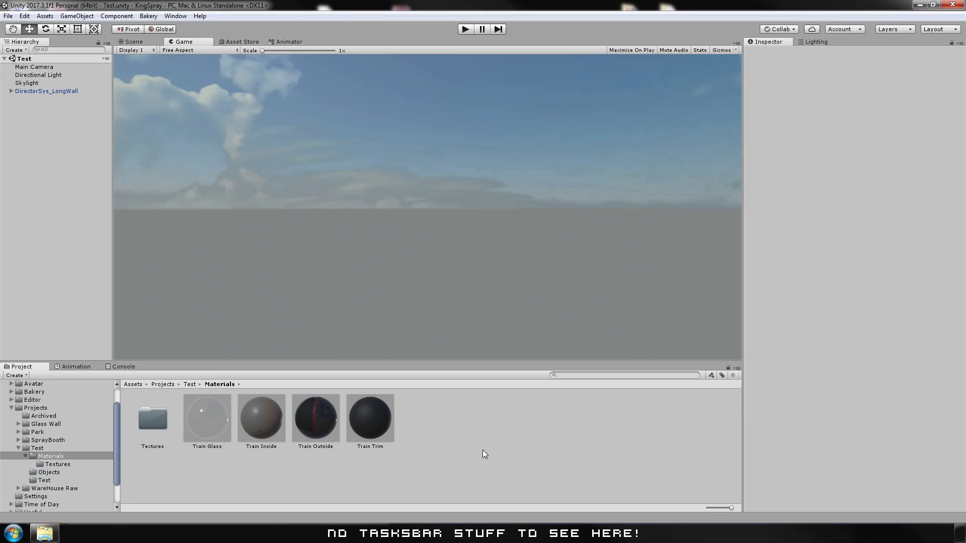
Examine the Custom shaders available for the Train Trim material without changing the shader.
{"action": "left_click", "coordinate": [352, 420]}
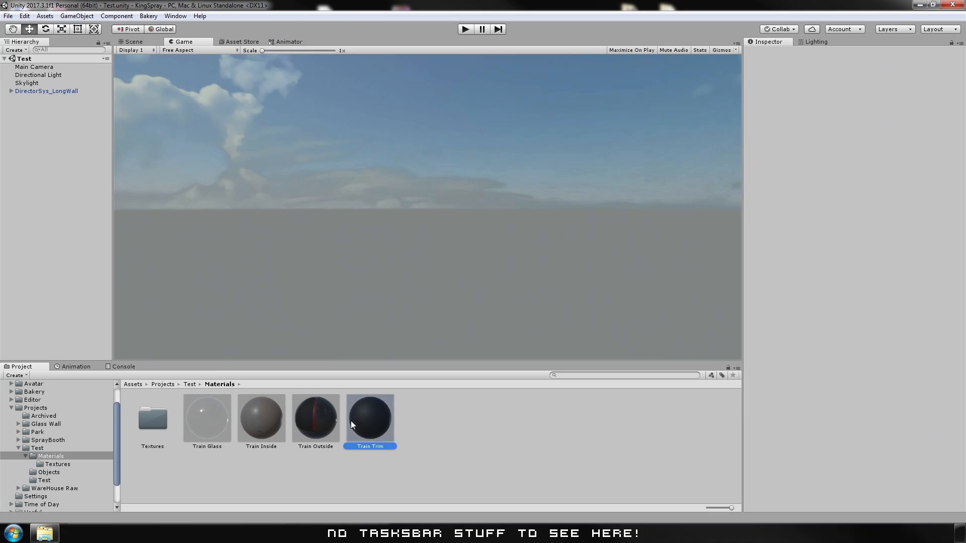
{"action": "left_click", "coordinate": [837, 62]}
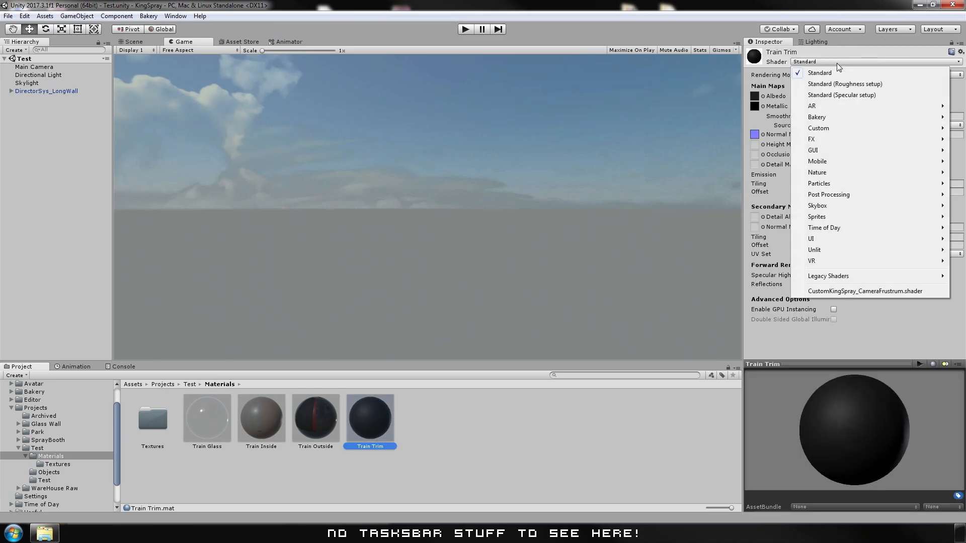
{"action": "mouse_move", "coordinate": [838, 108]}
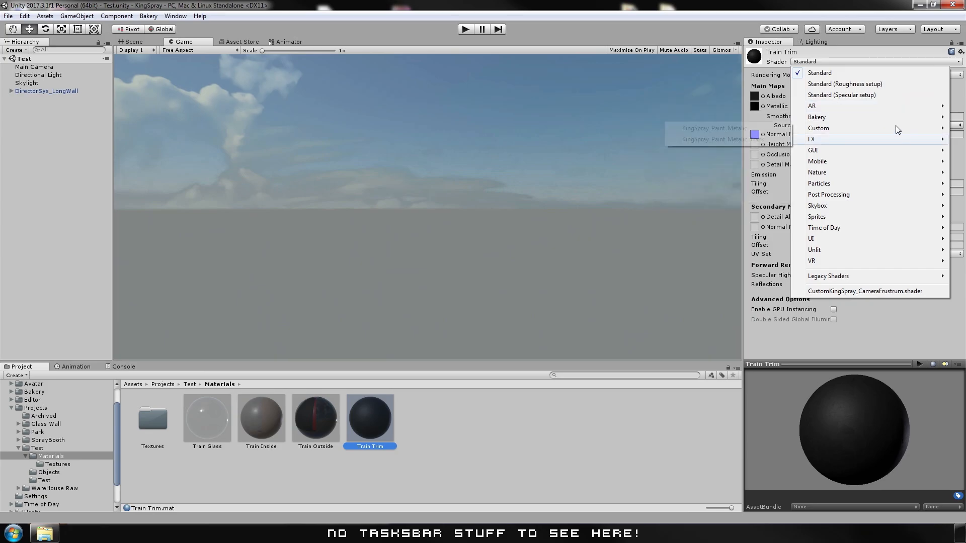
{"action": "mouse_move", "coordinate": [834, 176]}
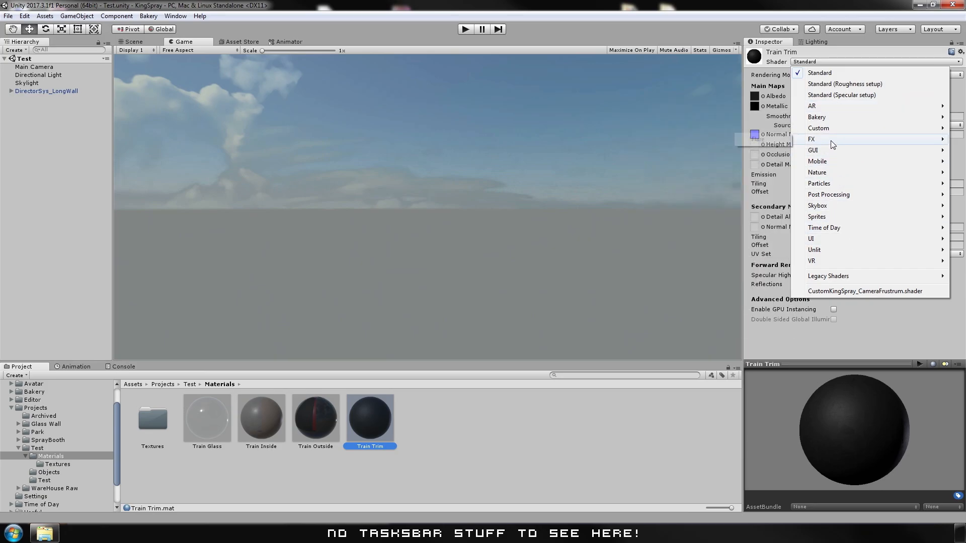
{"action": "mouse_move", "coordinate": [827, 126]}
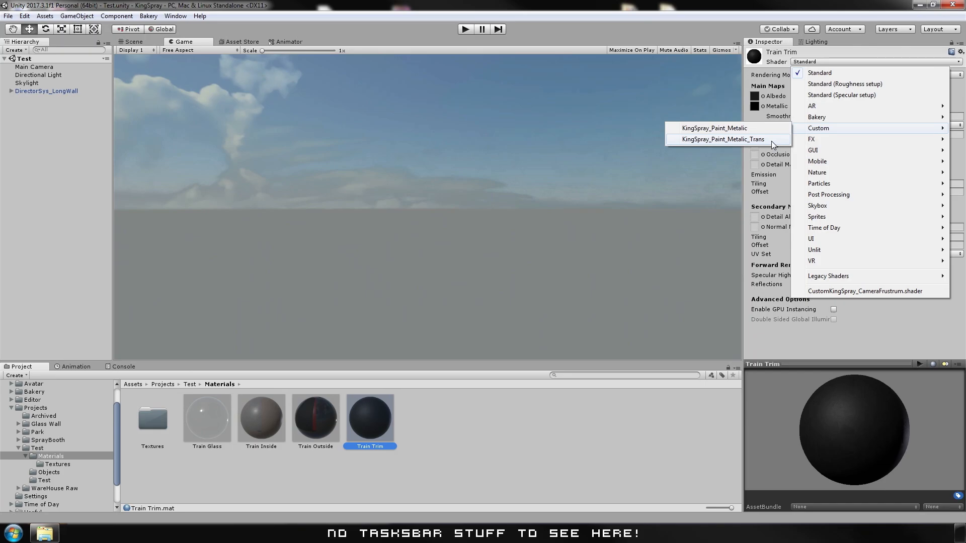
{"action": "left_click", "coordinate": [618, 457]}
Set the Train Trim material's shader to Custom/KingSpray_Paint_Metalic.
{"action": "left_click", "coordinate": [365, 430]}
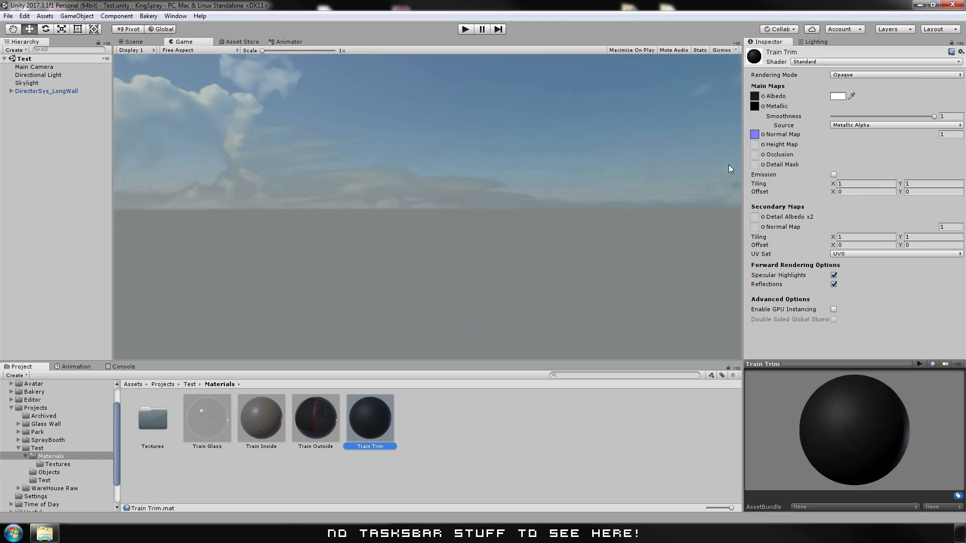
{"action": "left_click", "coordinate": [852, 62]}
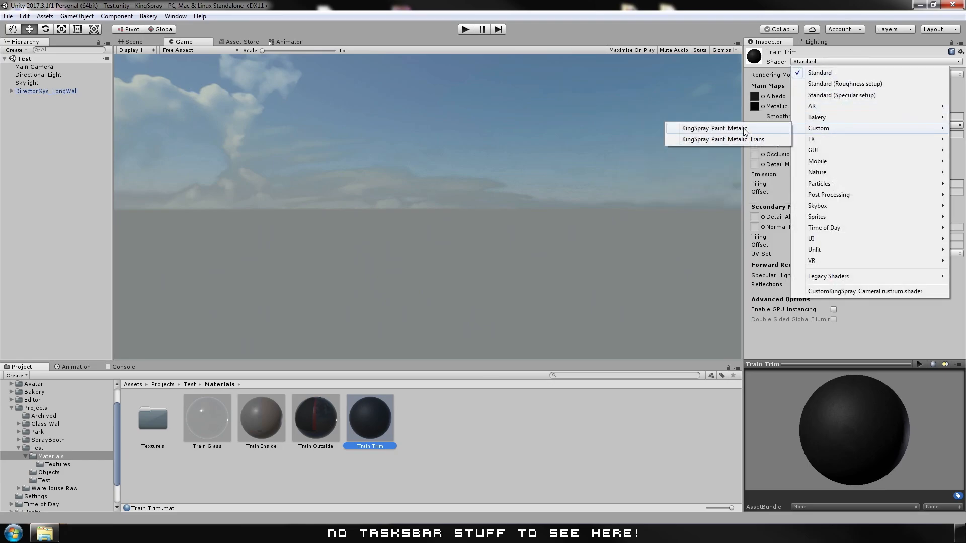
{"action": "left_click", "coordinate": [745, 130]}
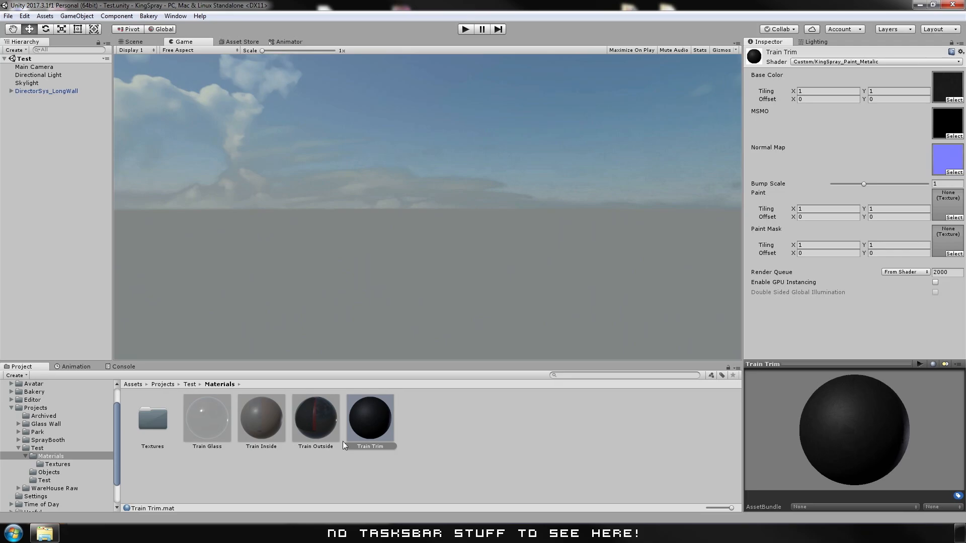
Select the Train model in the Objects folder and remap its Train Glass slot to the project's Train Glass material.
{"action": "left_click", "coordinate": [53, 472]}
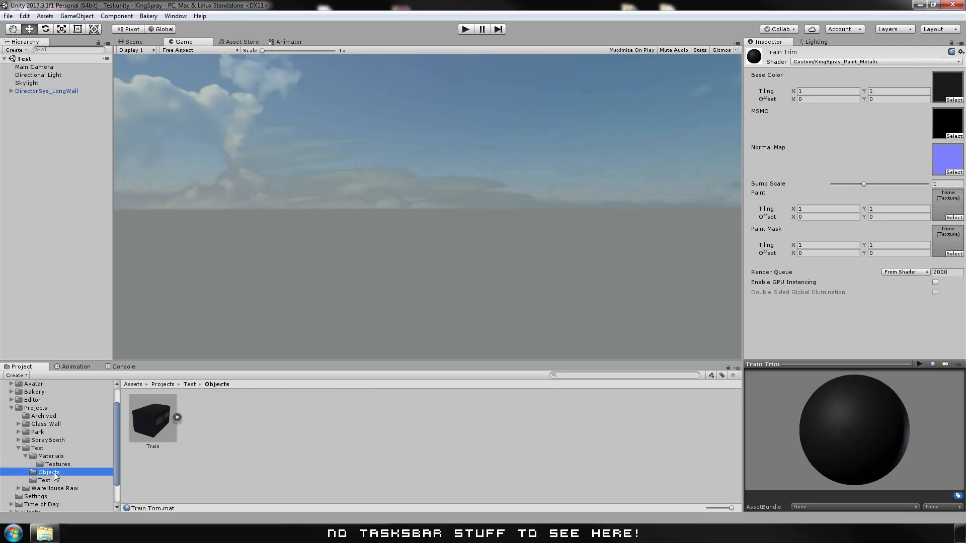
{"action": "left_click", "coordinate": [155, 428]}
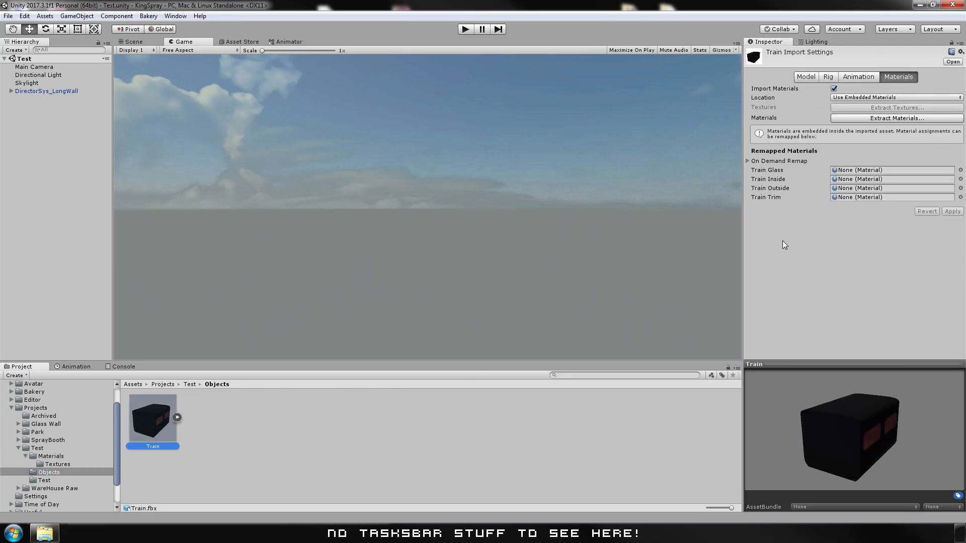
{"action": "left_click", "coordinate": [960, 171]}
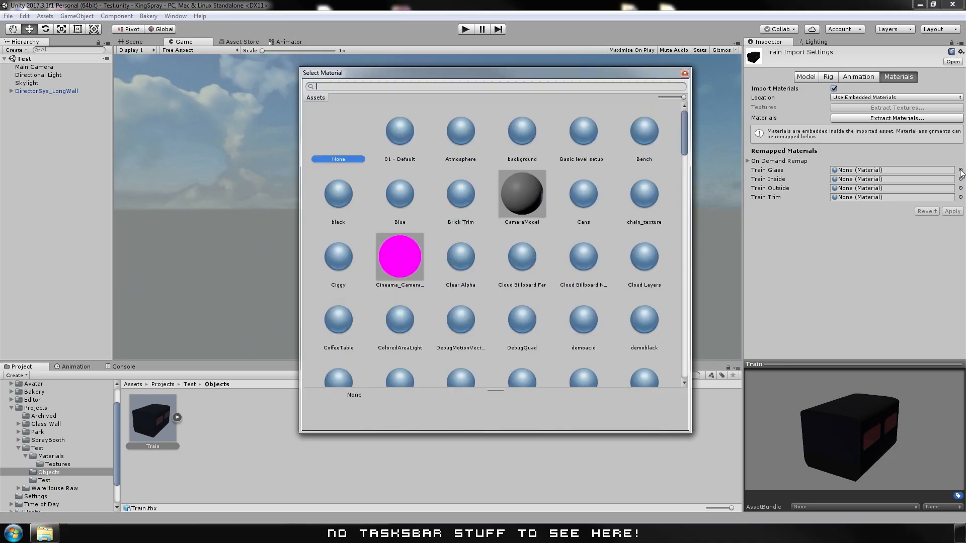
{"action": "type", "text": "train"}
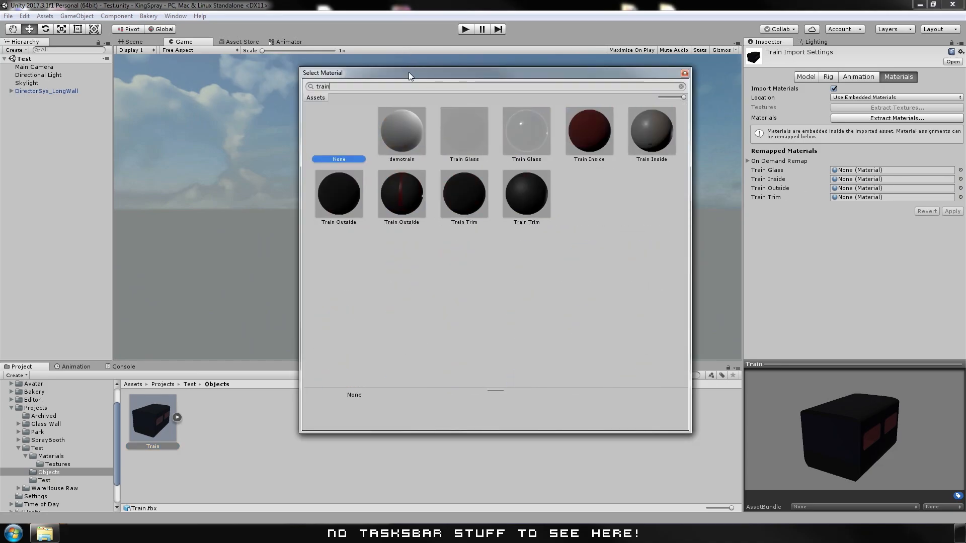
{"action": "left_click", "coordinate": [535, 131]}
{"action": "double_click", "coordinate": [535, 131]}
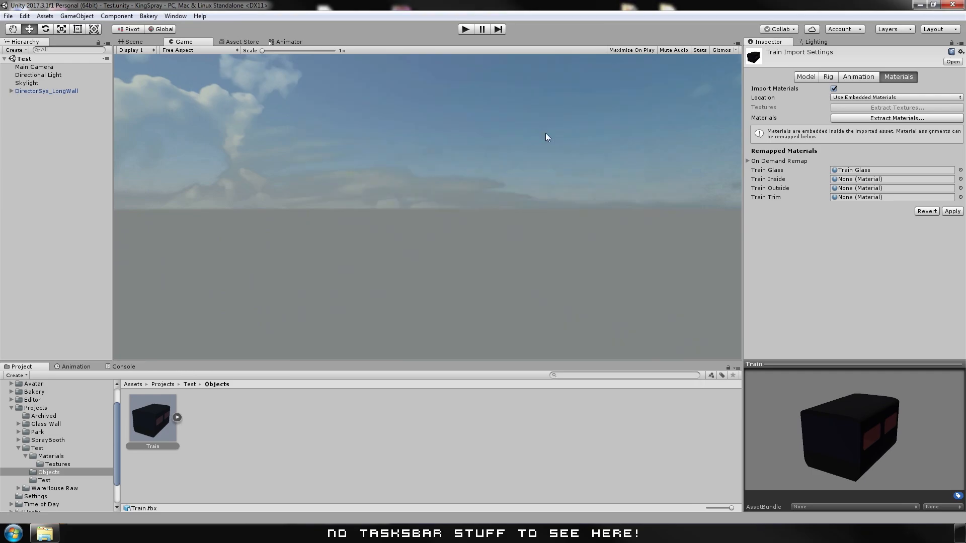
Remap the model's Train Inside slot to the Train Inside material from Assets/Projects/Test/Materials.
{"action": "left_click", "coordinate": [961, 180]}
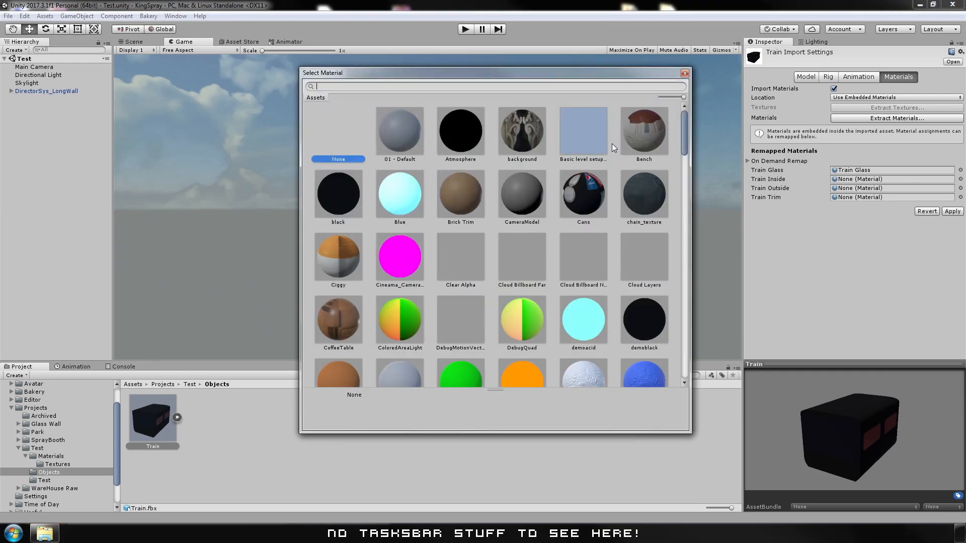
{"action": "type", "text": "train"}
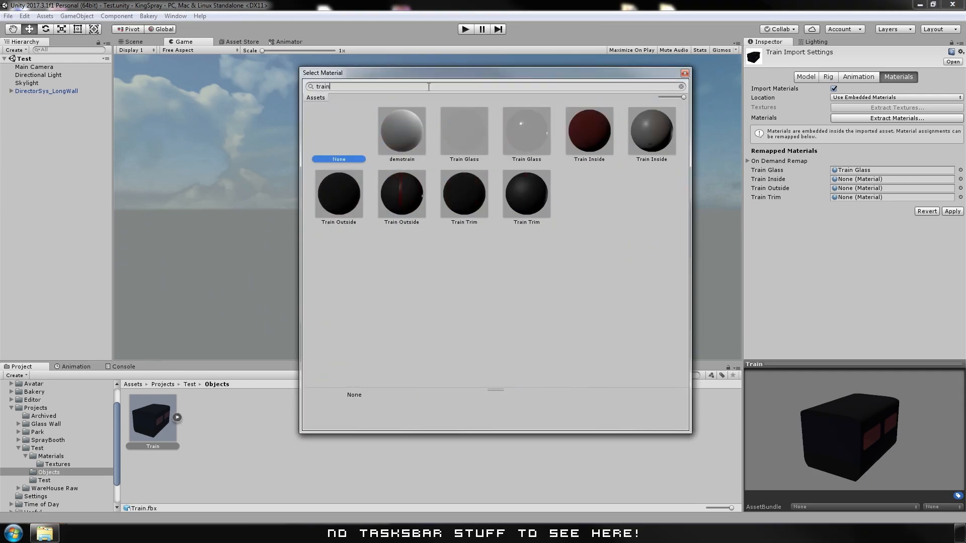
{"action": "left_click", "coordinate": [655, 136]}
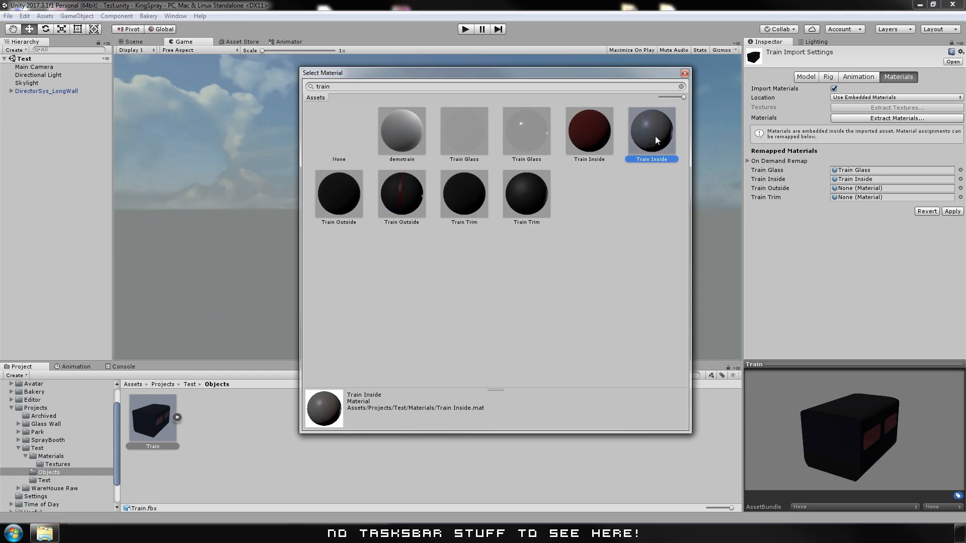
{"action": "double_click", "coordinate": [655, 136]}
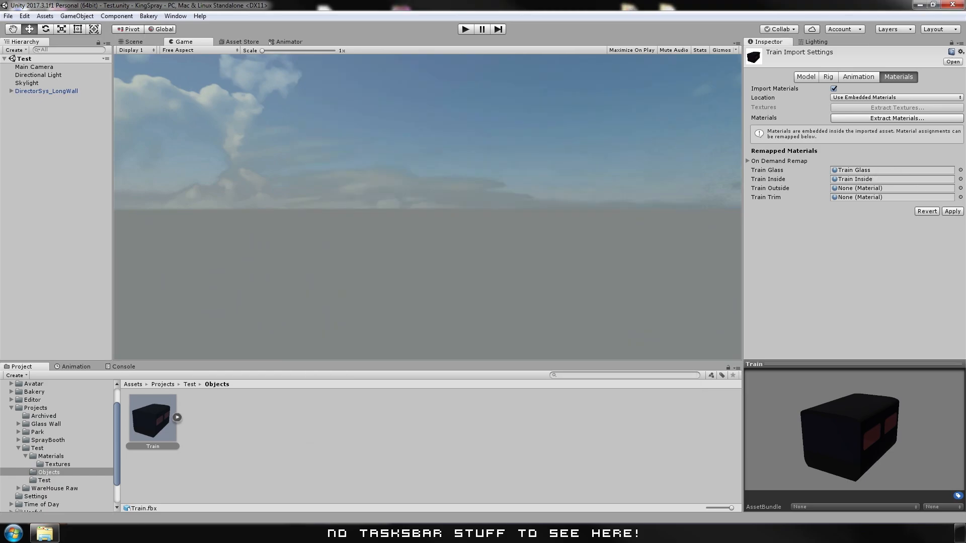
Remap the model's Train Outside slot to the Train Outside material from Assets/Projects/Test/Materials.
{"action": "left_click", "coordinate": [961, 189]}
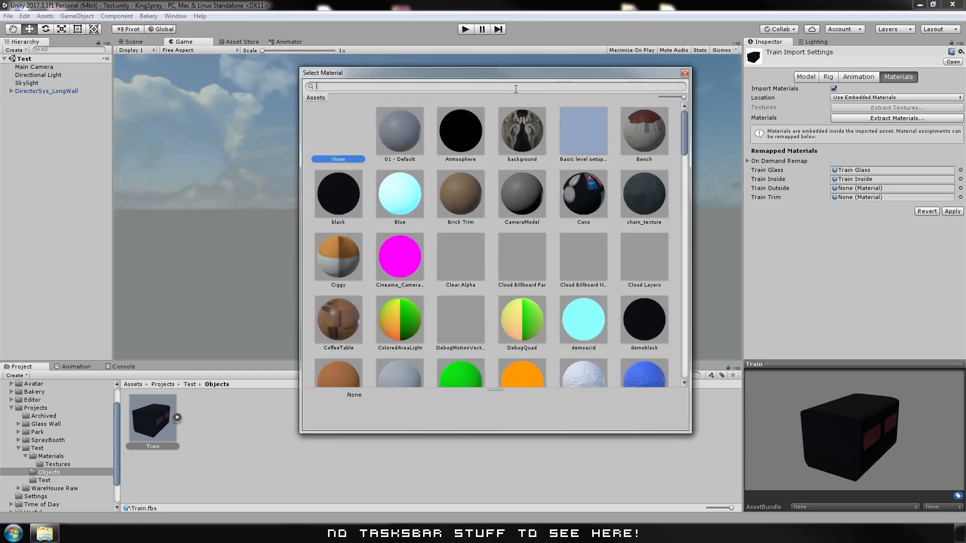
{"action": "type", "text": "train"}
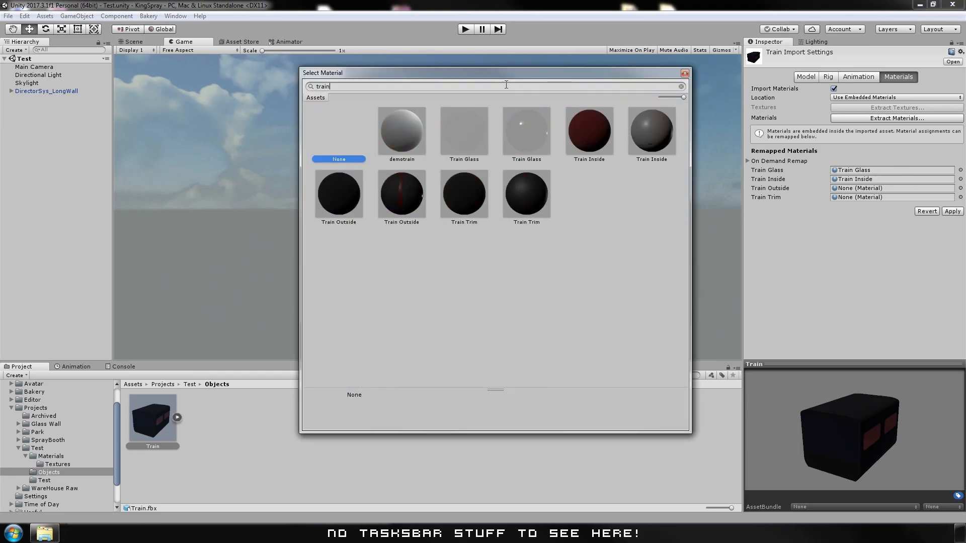
{"action": "left_click", "coordinate": [412, 194]}
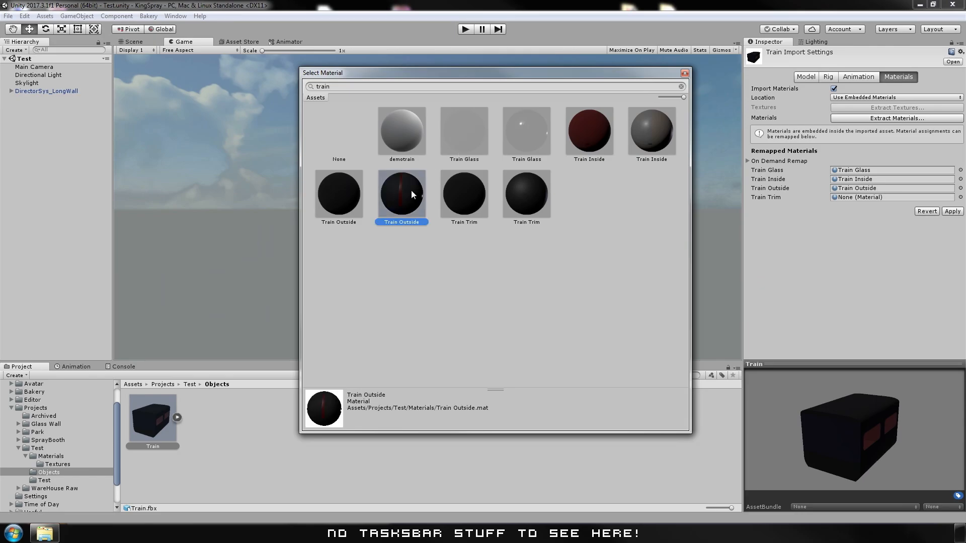
{"action": "double_click", "coordinate": [412, 190]}
Remap the model's Train Trim slot to the glossier Train Trim material.
{"action": "left_click", "coordinate": [961, 197]}
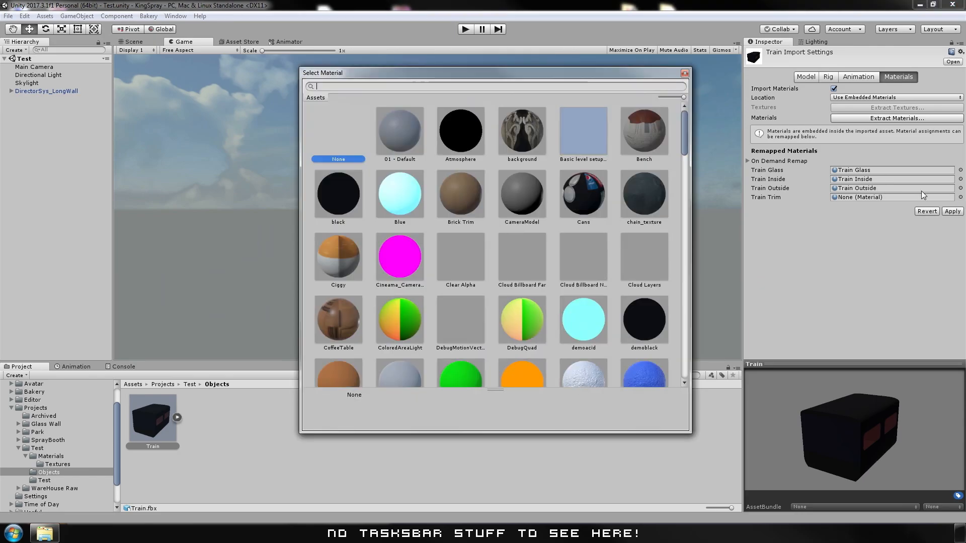
{"action": "type", "text": "train"}
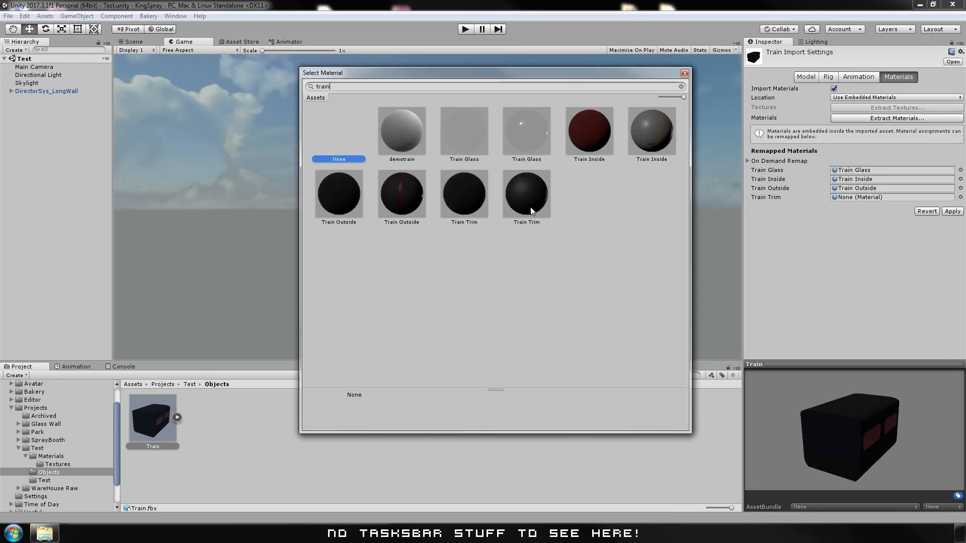
{"action": "left_click", "coordinate": [530, 210]}
{"action": "double_click", "coordinate": [530, 211]}
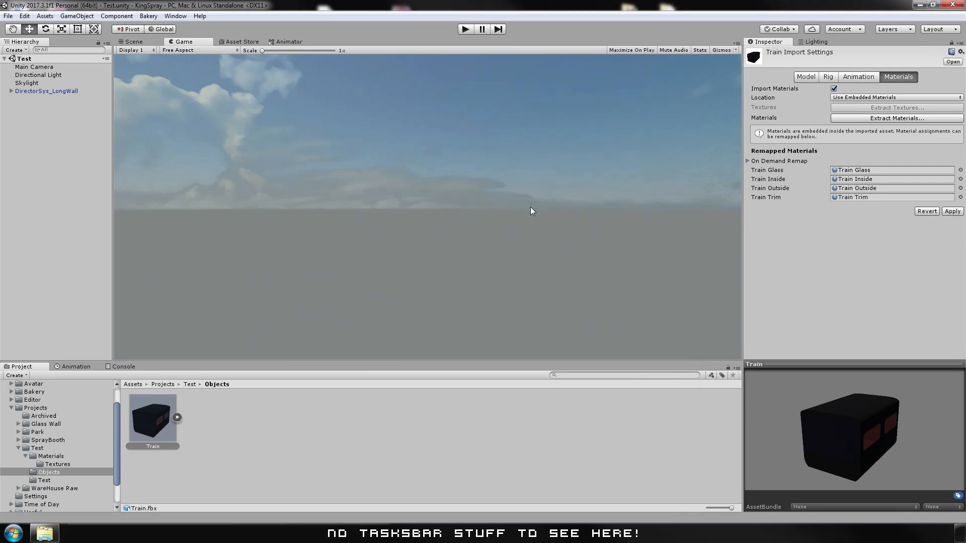
Apply the Train model's remapped materials, preview the result, and add the Train model to the scene.
{"action": "left_click", "coordinate": [952, 211]}
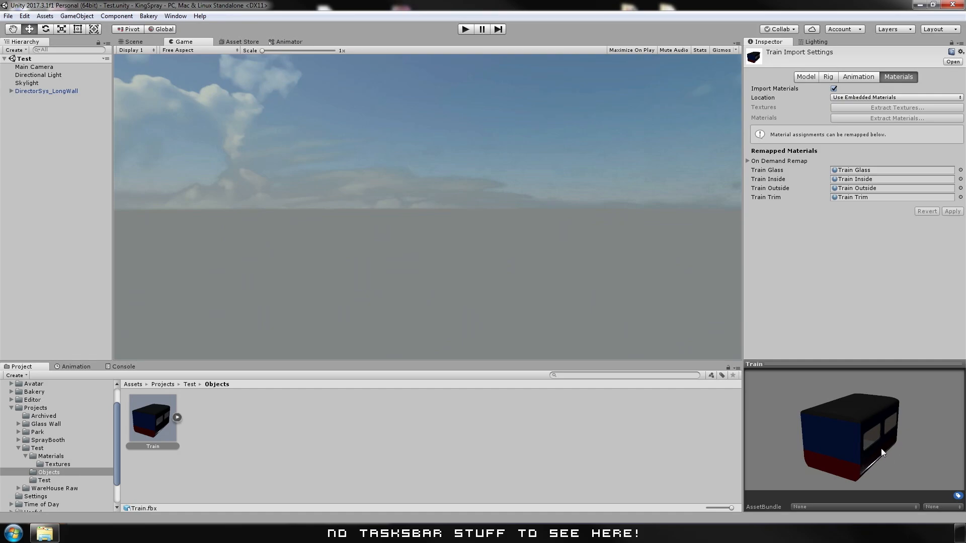
{"action": "left_click_drag", "start_coordinate": [881, 448], "coordinate": [845, 435]}
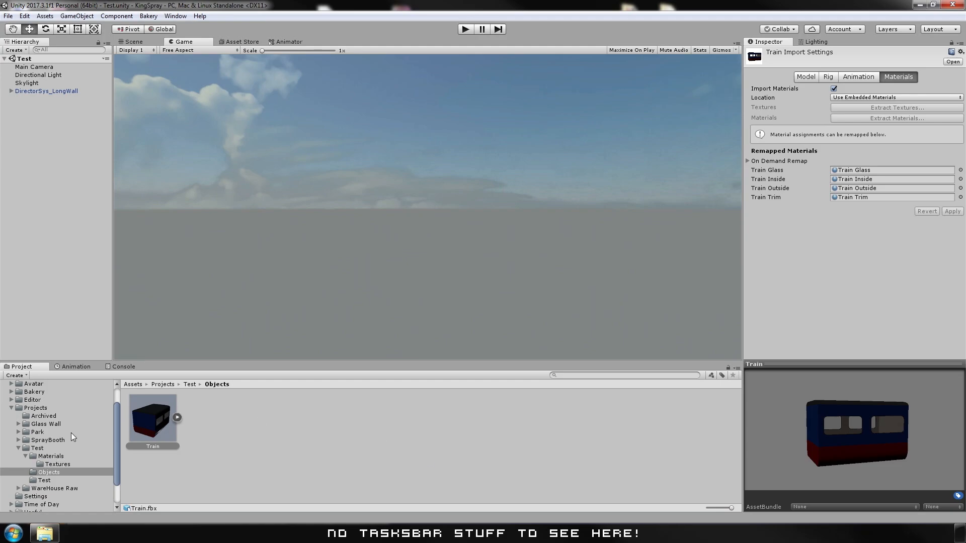
{"action": "left_click_drag", "start_coordinate": [152, 426], "coordinate": [39, 171]}
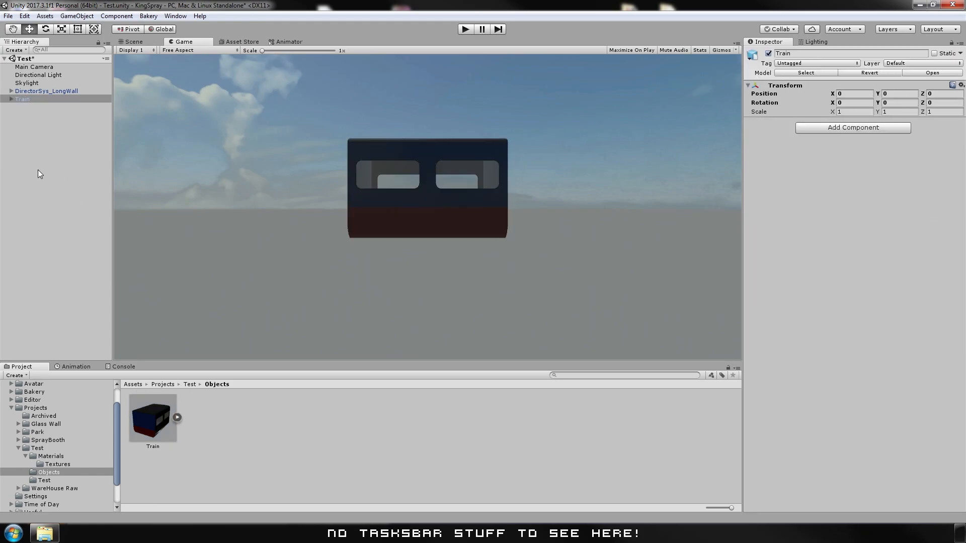
Examine the placed train in the Game and Scene views, including its glass windows from the front and an angled side.
{"action": "scroll", "coordinate": [425, 196], "scroll_direction": "up", "scroll_amount": 3}
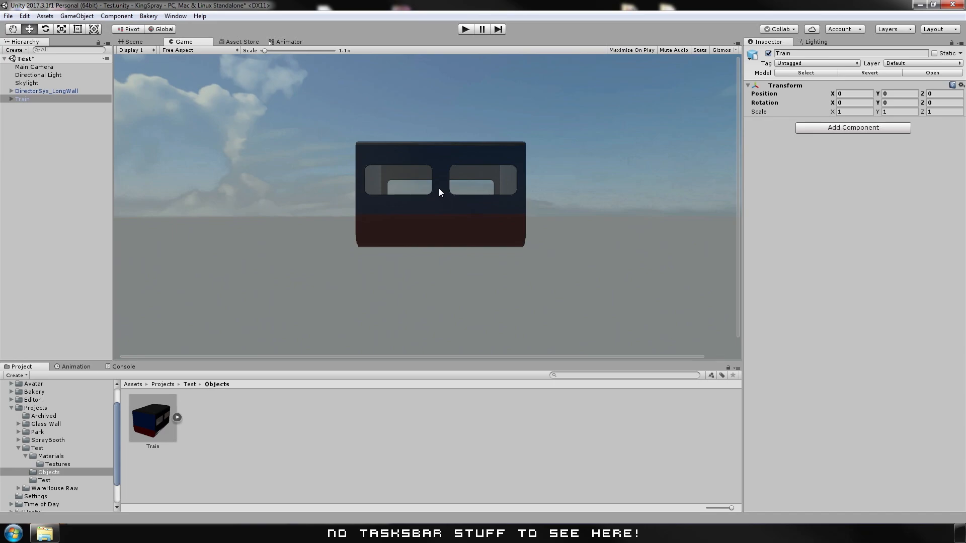
{"action": "mouse_move", "coordinate": [438, 188]}
{"action": "left_mouse_down", "text": "alt"}
{"action": "mouse_move", "coordinate": [451, 206]}
{"action": "mouse_move", "coordinate": [447, 198]}
{"action": "left_mouse_up", "text": "alt"}
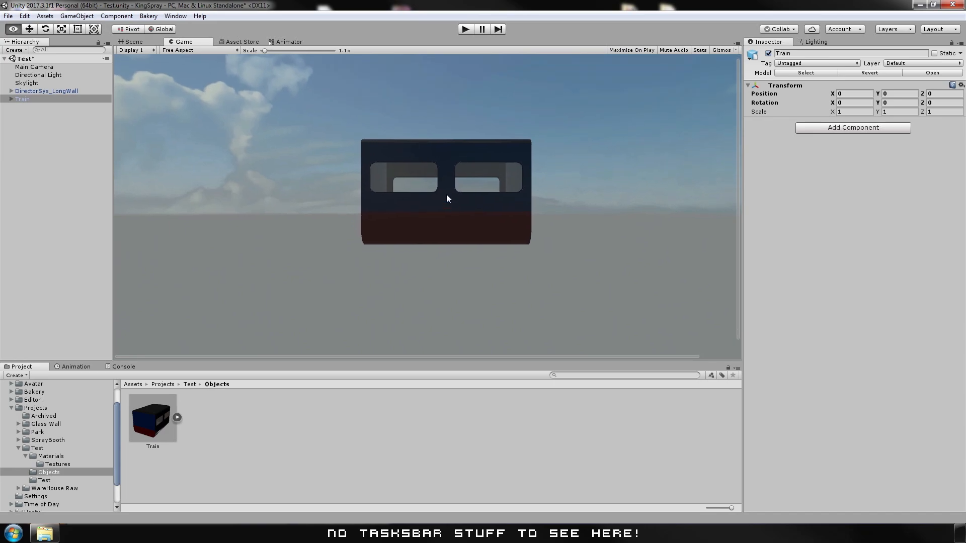
{"action": "left_click", "coordinate": [134, 42]}
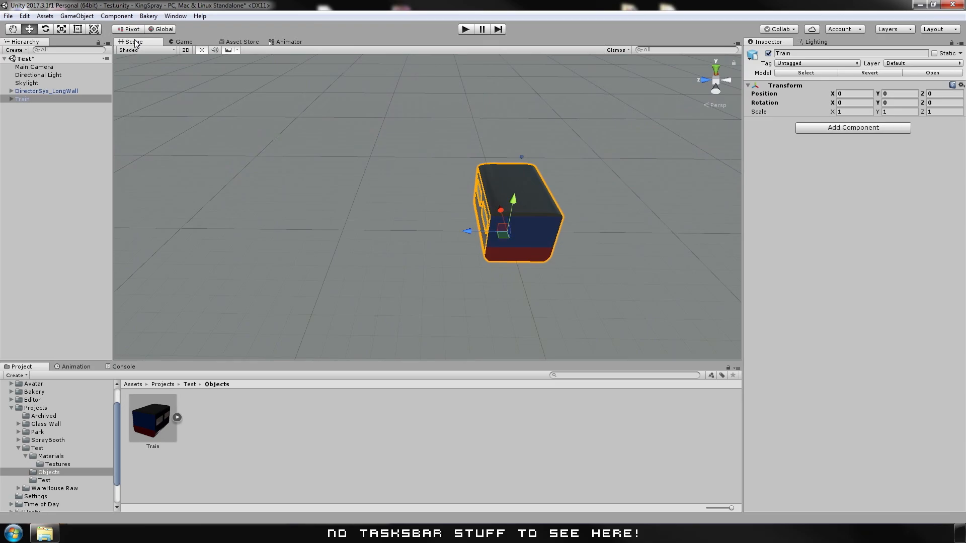
{"action": "middle_click_drag", "start_coordinate": [490, 241], "coordinate": [522, 224]}
{"action": "key", "text": "w"}
{"action": "left_click_drag", "start_coordinate": [386, 258], "coordinate": [146, 195]}
{"action": "scroll", "coordinate": [376, 171], "scroll_direction": "up", "scroll_amount": 4}
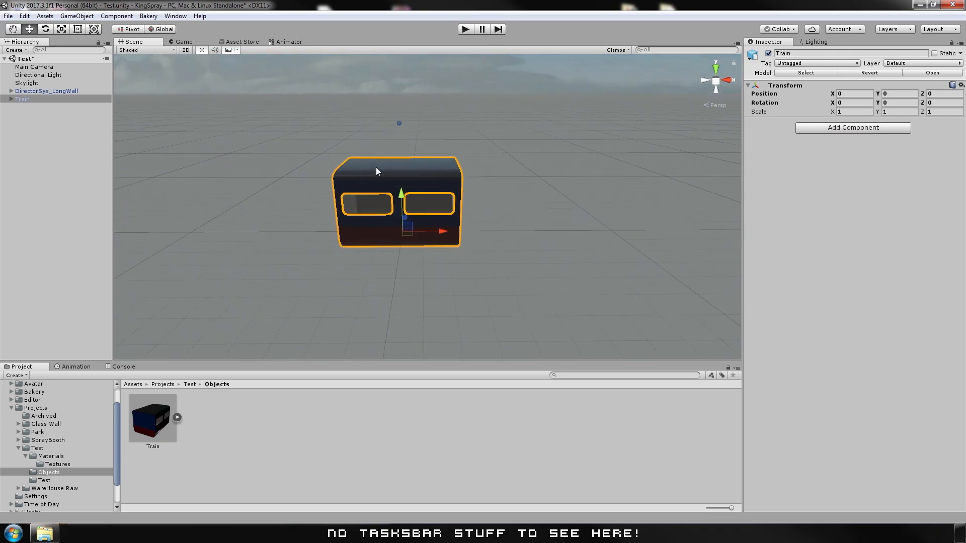
{"action": "scroll", "coordinate": [388, 185], "scroll_direction": "up", "scroll_amount": 3}
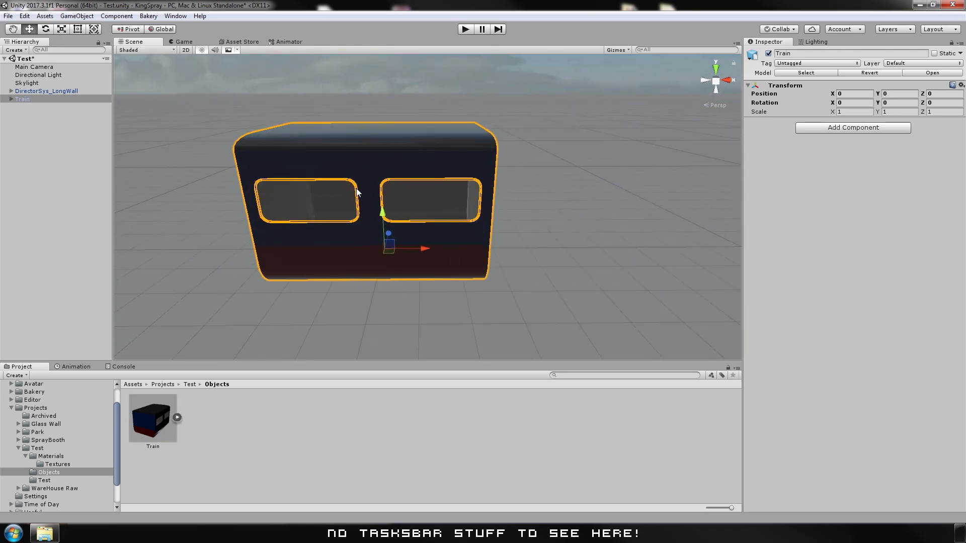
{"action": "left_click", "coordinate": [473, 194]}
{"action": "key", "text": "super"}
{"action": "key", "text": "Escape"}
{"action": "left_click_drag", "start_coordinate": [473, 194], "coordinate": [621, 194], "text": "alt"}
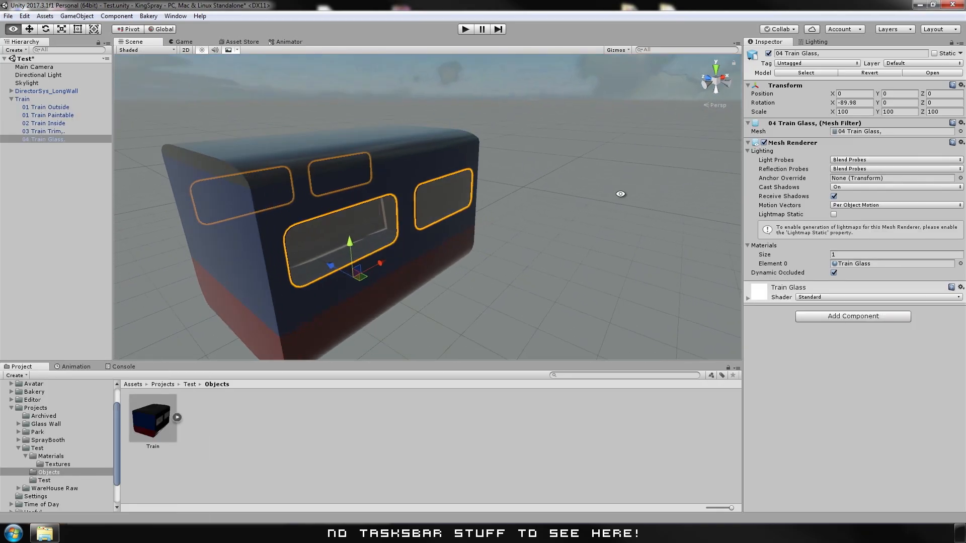
Set the Train parent object's Y rotation to 90.
{"action": "left_click", "coordinate": [28, 101]}
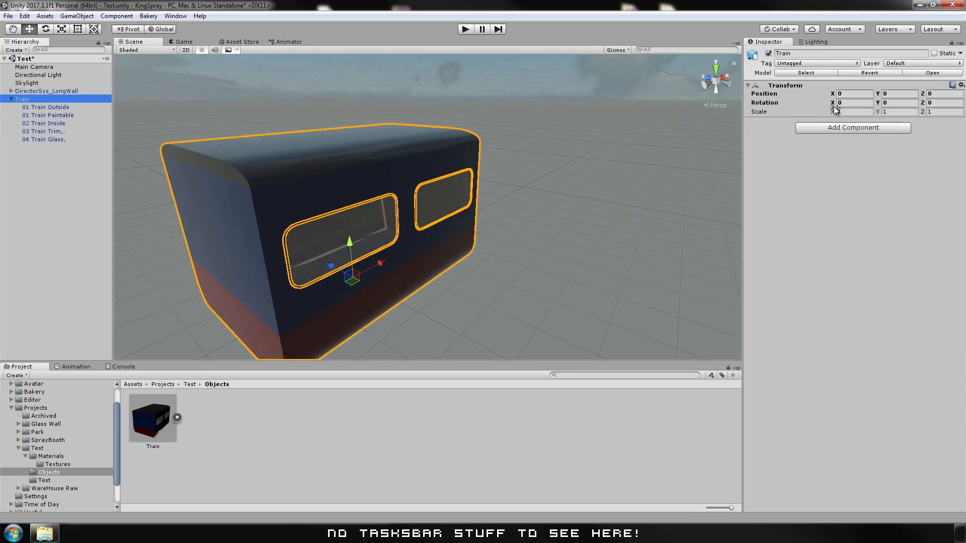
{"action": "left_click", "coordinate": [887, 103]}
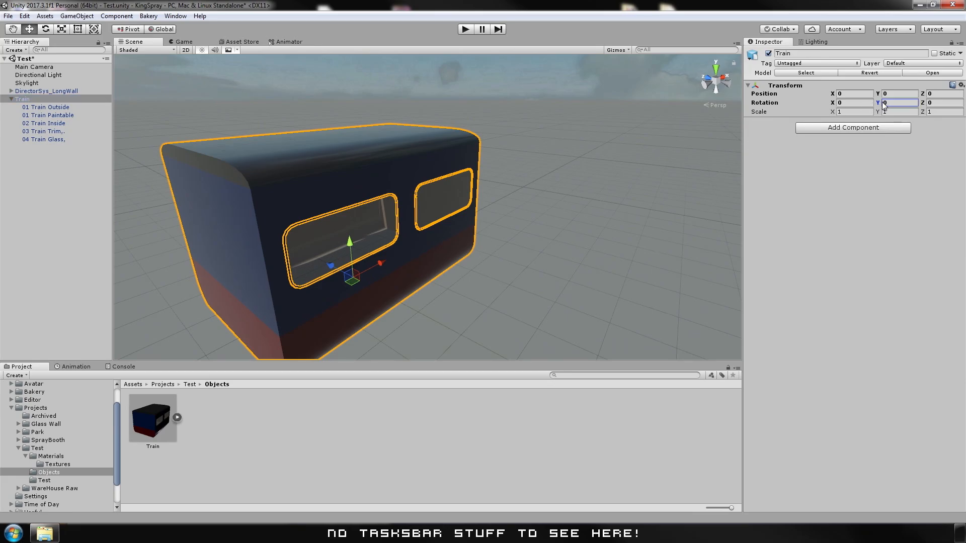
{"action": "type", "text": "10.5"}
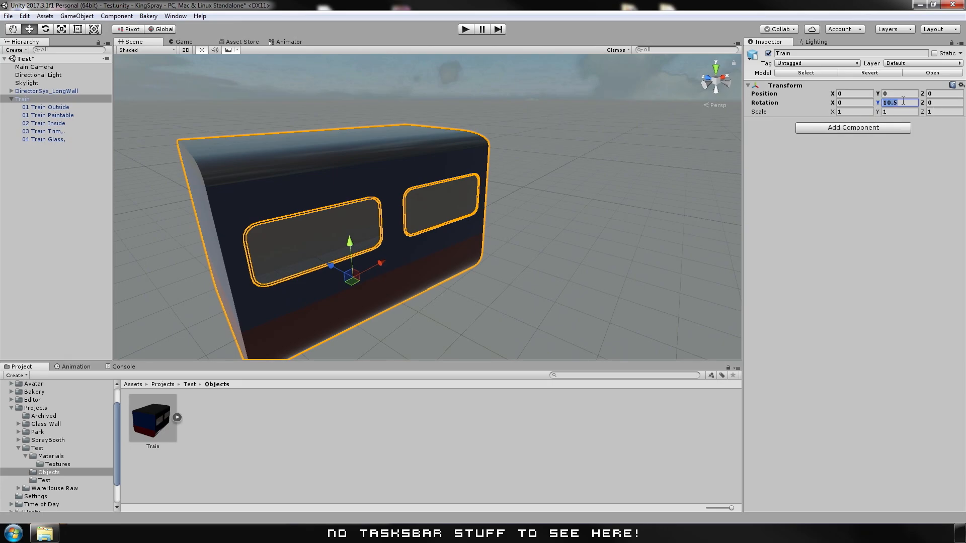
{"action": "type", "text": "90"}
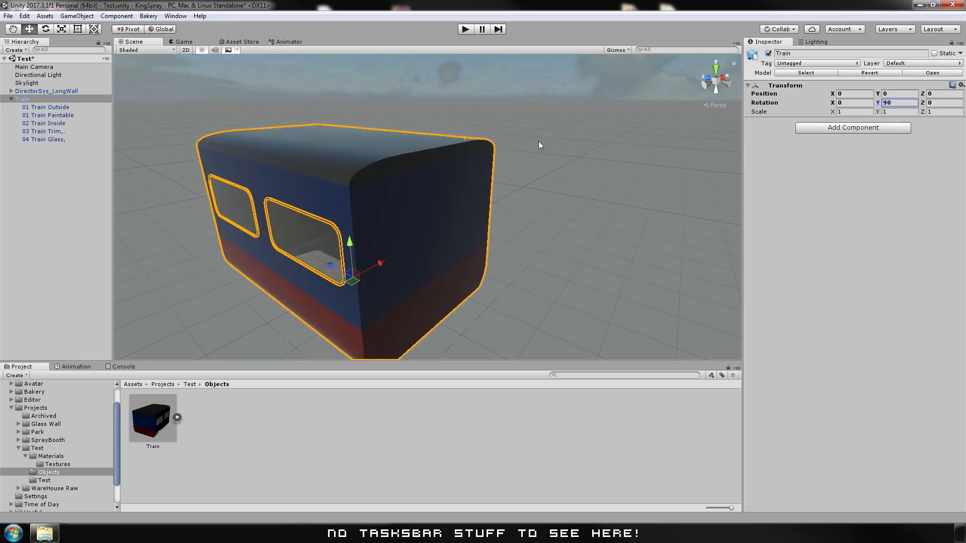
Try an X rotation of 90 on the 01 Train Paintable part, and revert it.
{"action": "left_click", "coordinate": [57, 108]}
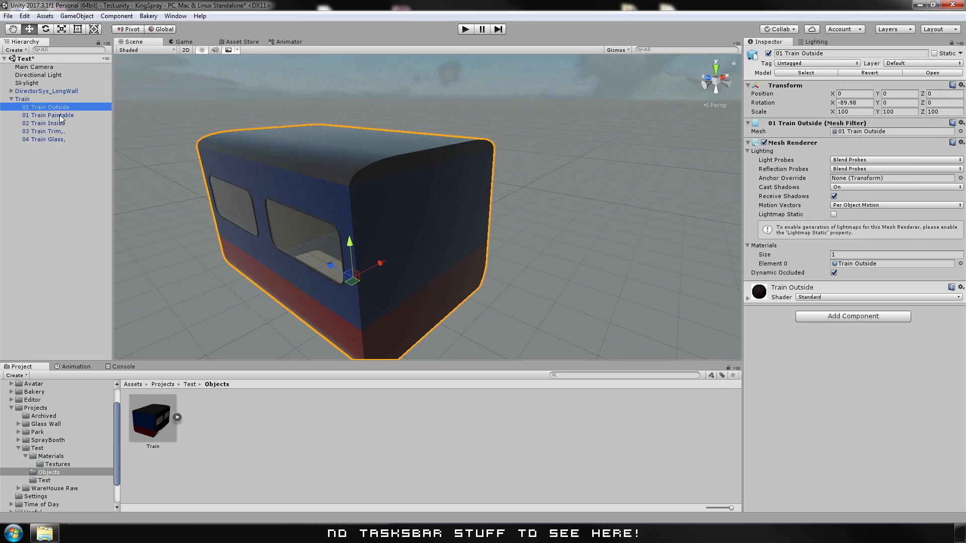
{"action": "left_click", "coordinate": [60, 116]}
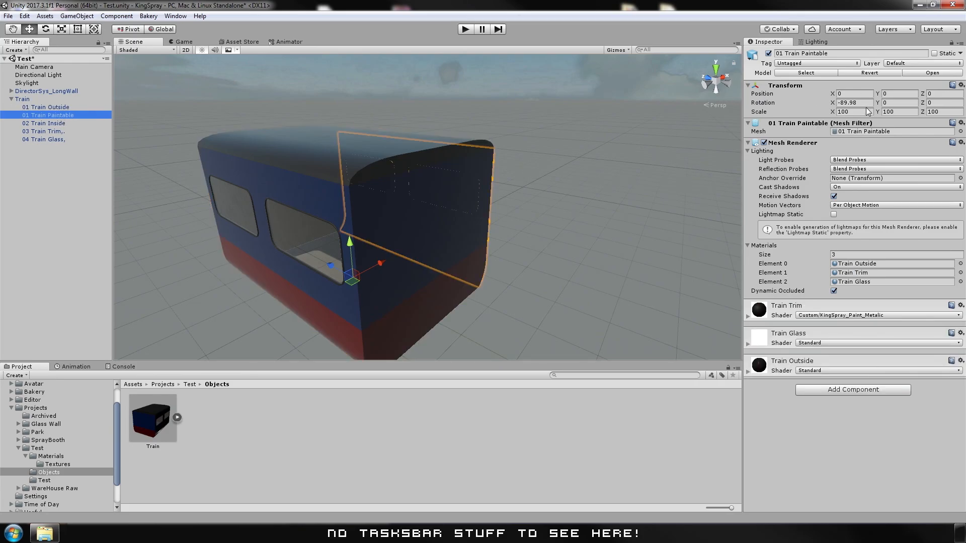
{"action": "left_click", "coordinate": [860, 102]}
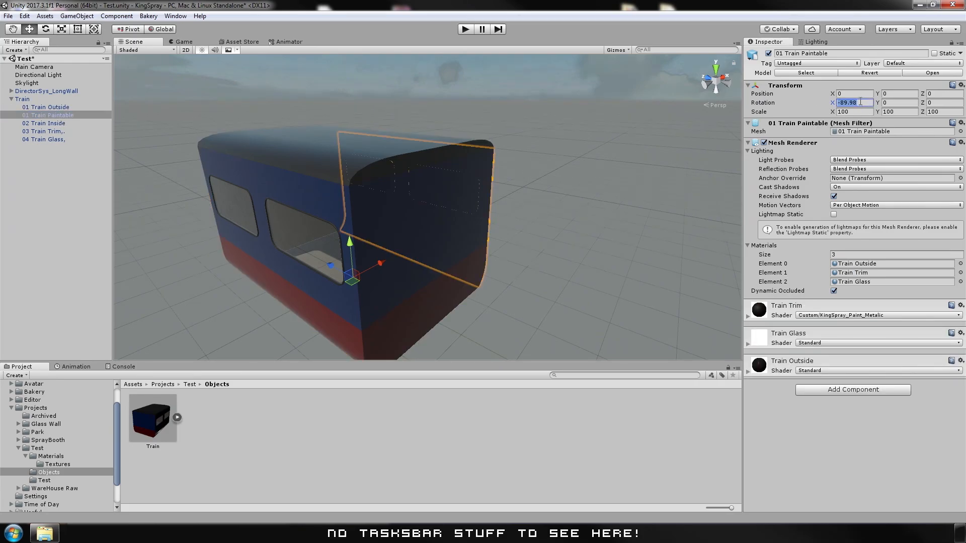
{"action": "type", "text": "90"}
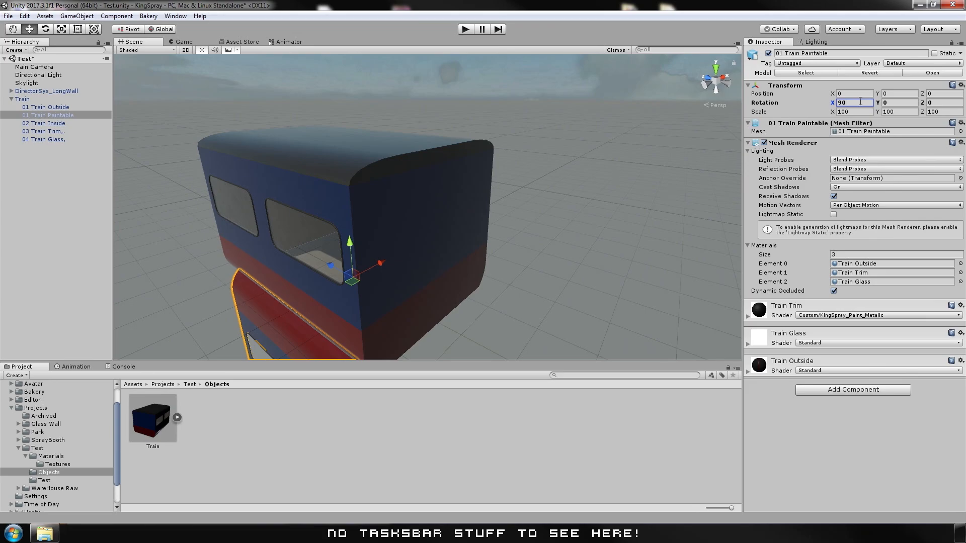
{"action": "key", "text": "Escape"}
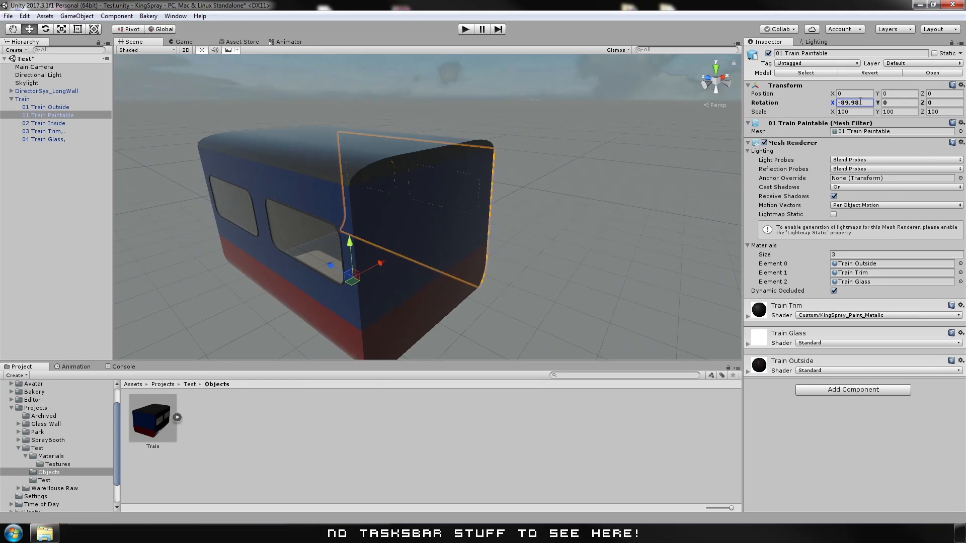
Try an X rotation of 90 on all five child parts of the train together, and undo it.
{"action": "left_click", "coordinate": [54, 108]}
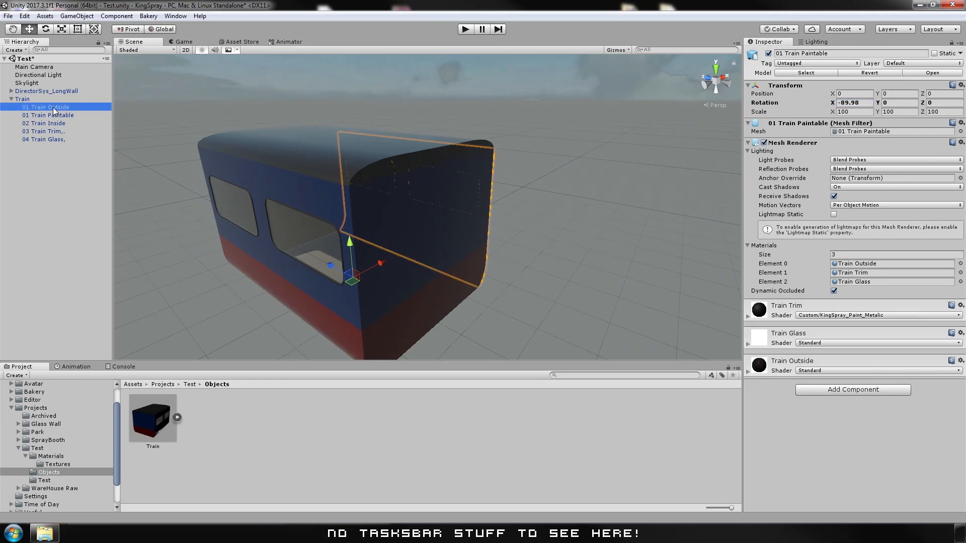
{"action": "left_click", "coordinate": [26, 100]}
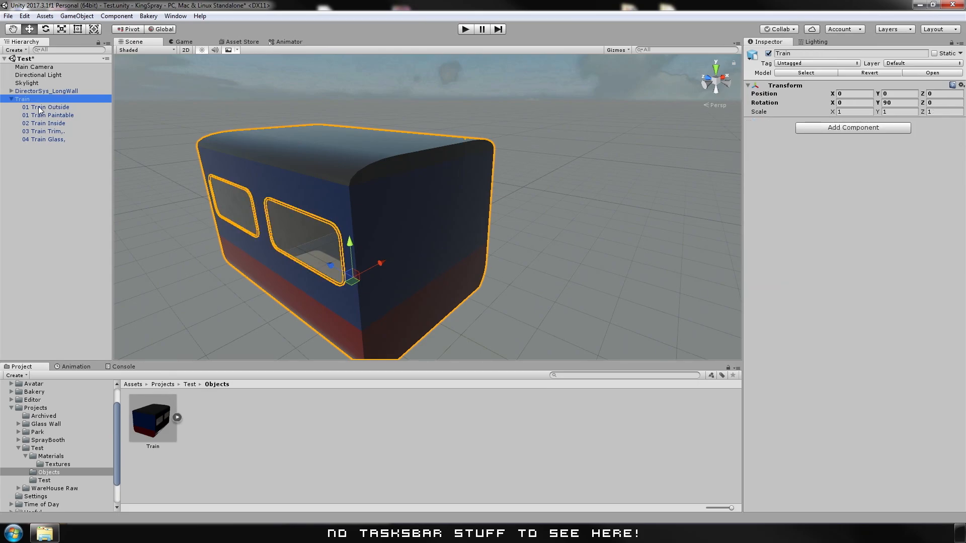
{"action": "left_click", "coordinate": [40, 108]}
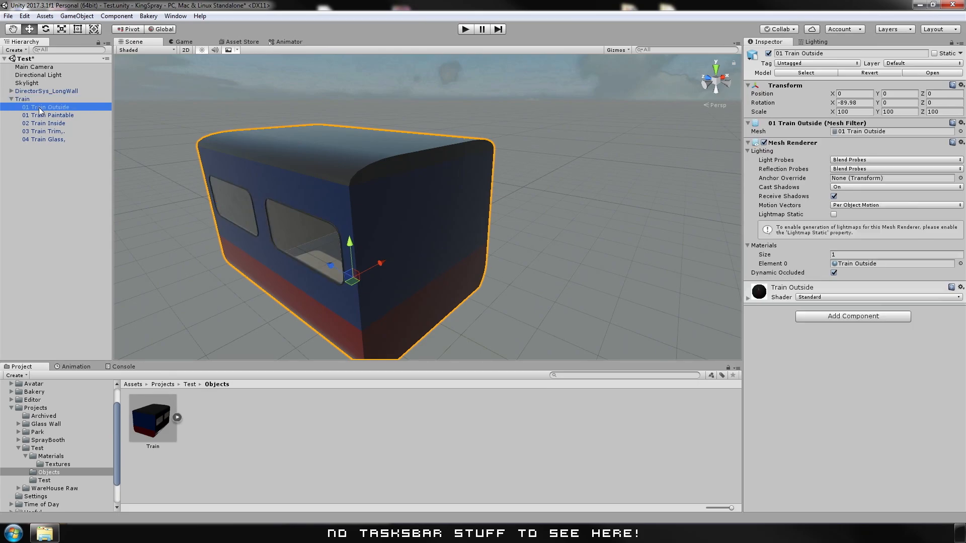
{"action": "left_click", "coordinate": [51, 139], "text": "shift"}
{"action": "left_click", "coordinate": [864, 102]}
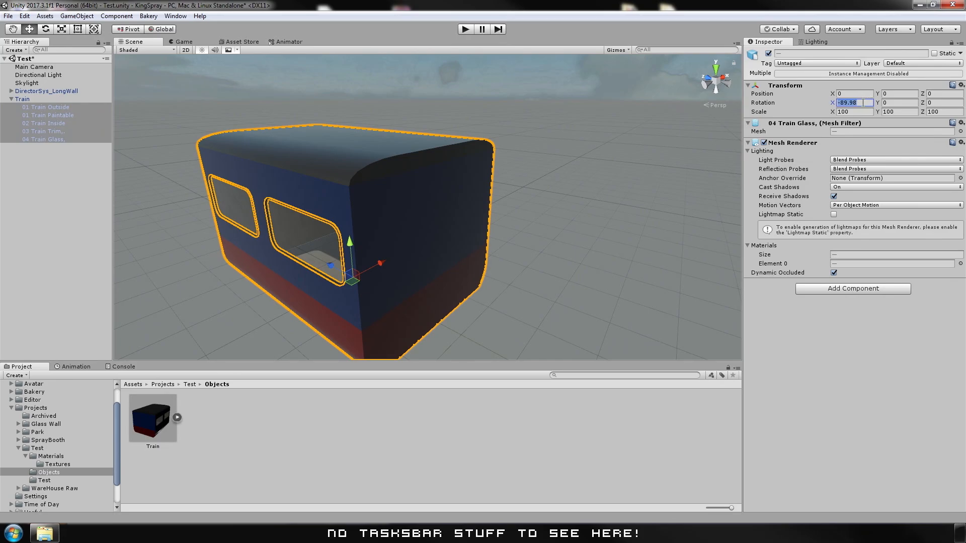
{"action": "type", "text": "90"}
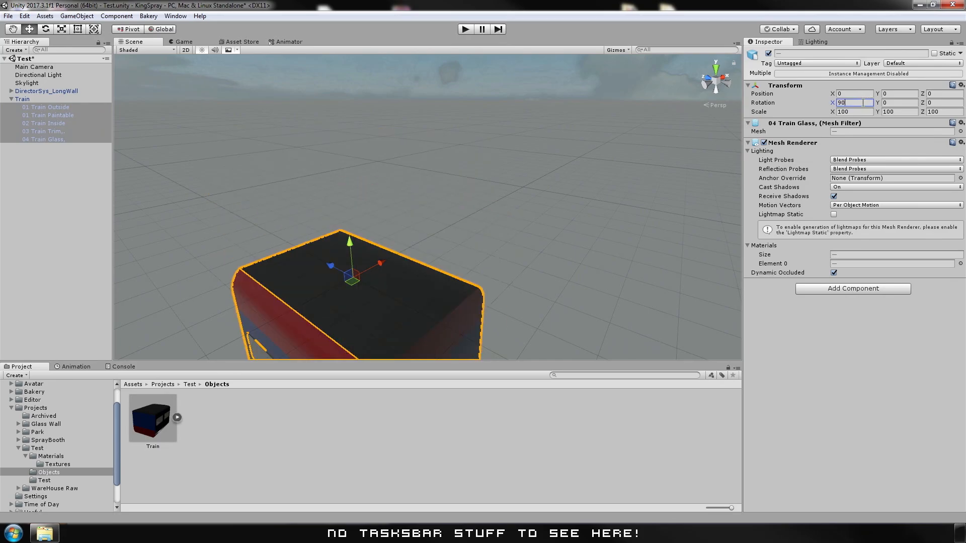
{"action": "key", "text": "ctrl+z"}
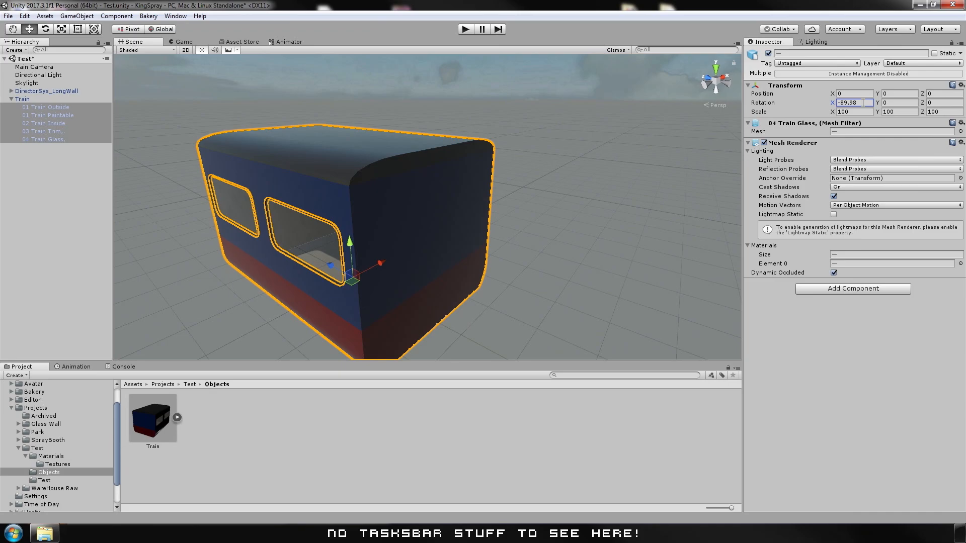
Check the Train parent's rotation and examine the carriage side with its windows and blue and red paintwork.
{"action": "left_click", "coordinate": [24, 99]}
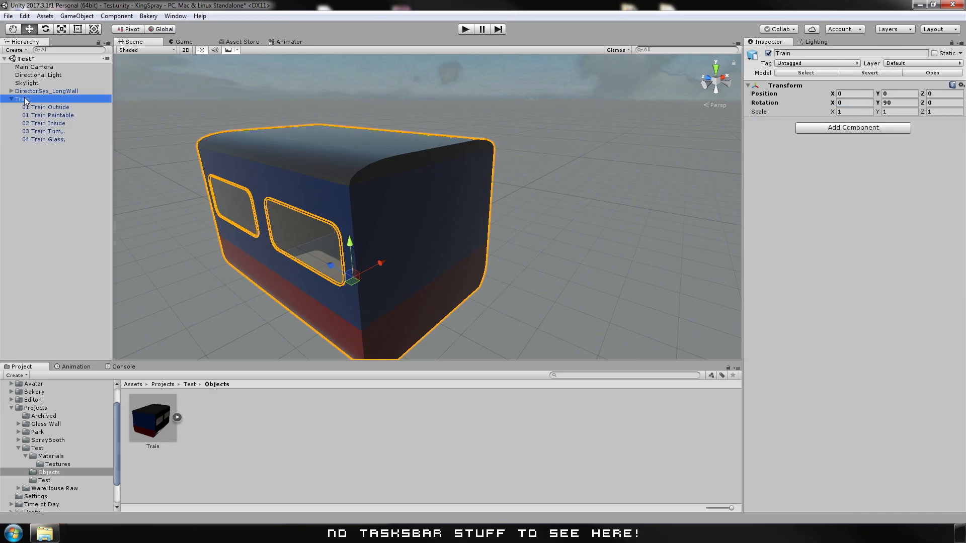
{"action": "left_click", "coordinate": [855, 102]}
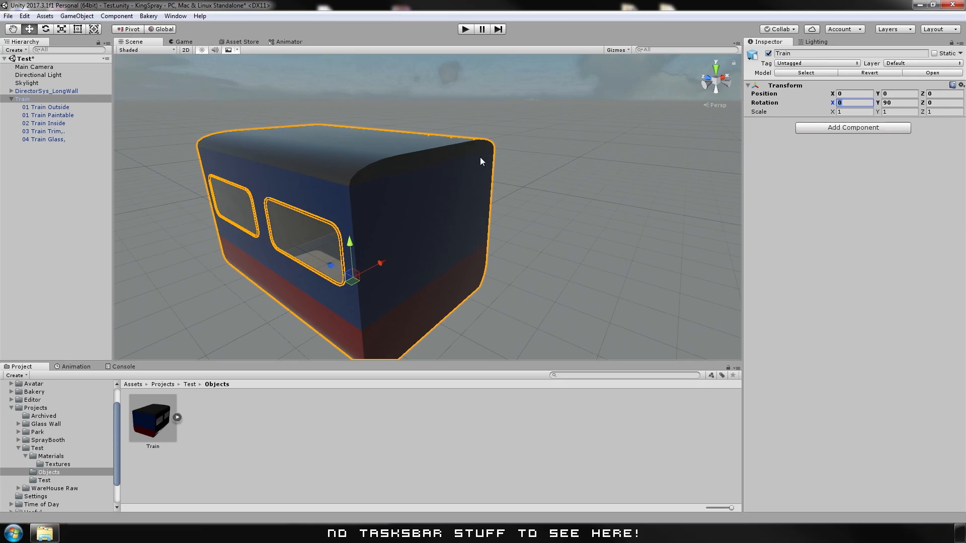
{"action": "left_click", "coordinate": [52, 201]}
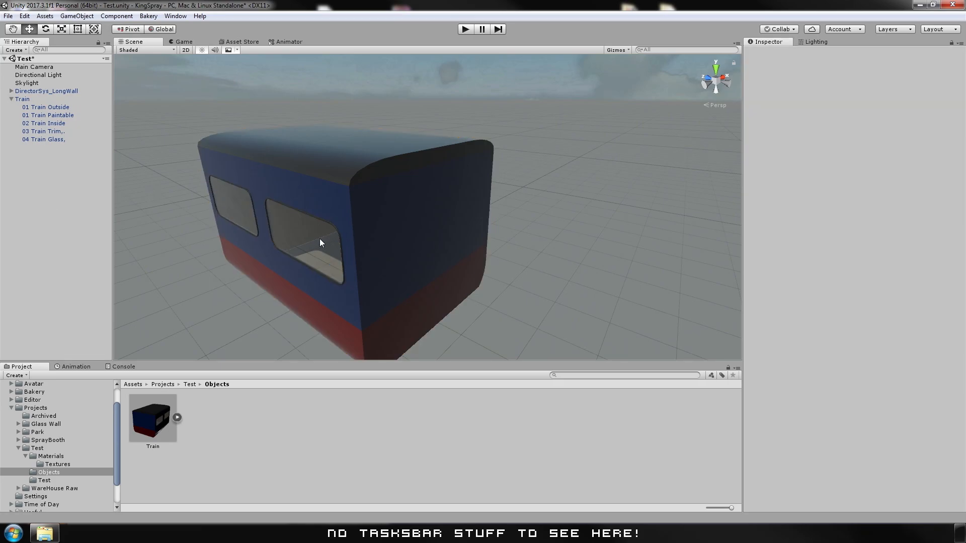
{"action": "left_click_drag", "start_coordinate": [319, 238], "coordinate": [518, 199], "text": "alt"}
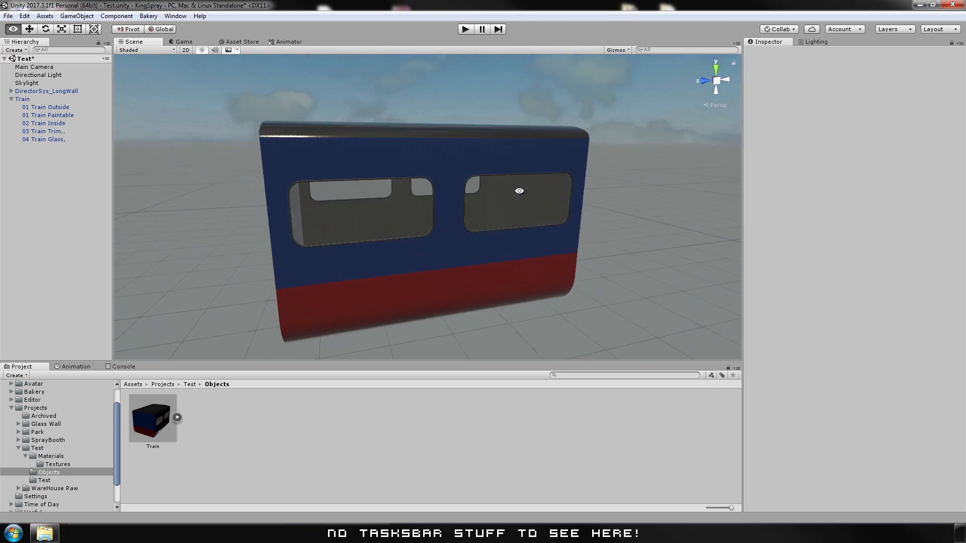
{"action": "left_click_drag", "start_coordinate": [482, 243], "coordinate": [481, 239]}
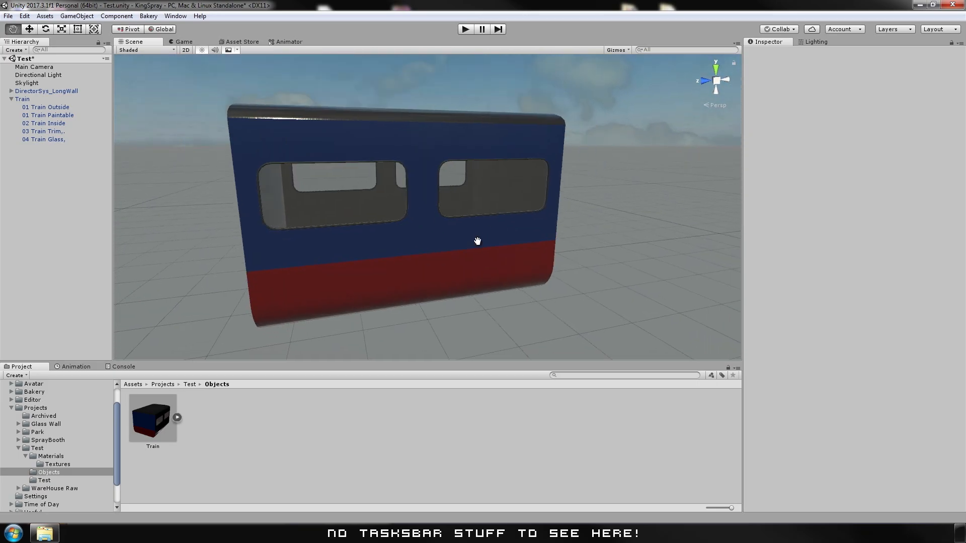
{"action": "key", "text": "w"}
{"action": "left_click", "coordinate": [353, 220]}
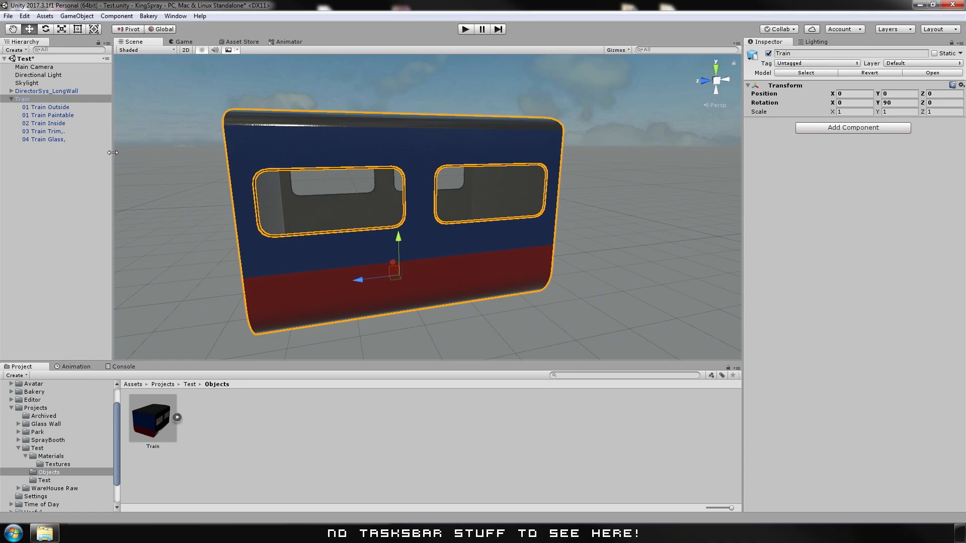
Change the Train Outside material's shader on the 01 Train Outside part to Custom/KingSpray_Paint_Metalic.
{"action": "left_click", "coordinate": [59, 107]}
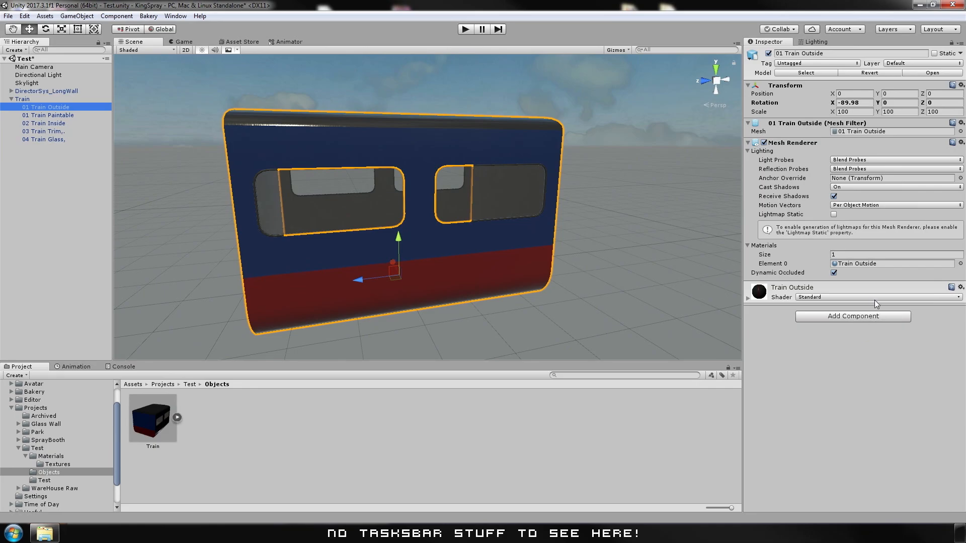
{"action": "left_click", "coordinate": [839, 301]}
{"action": "mouse_move", "coordinate": [847, 134]}
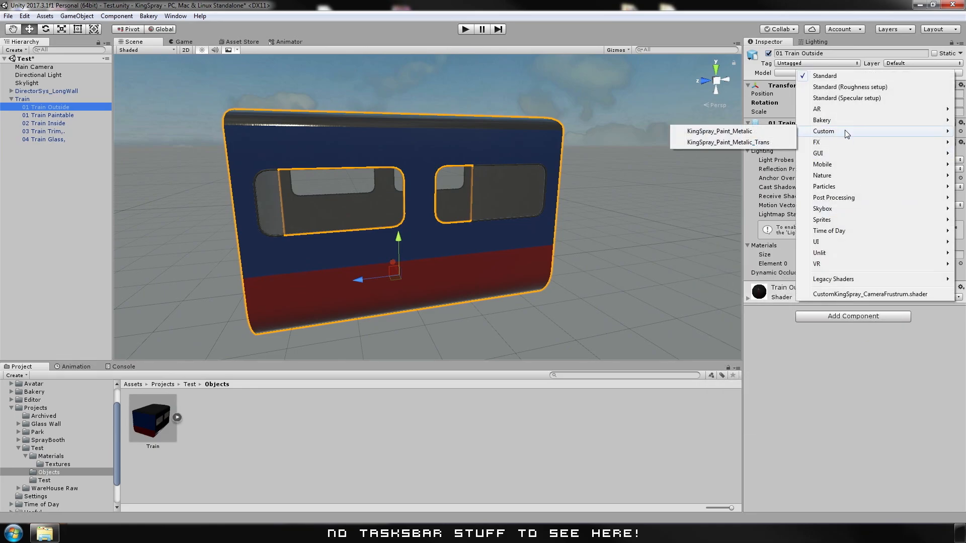
{"action": "left_click", "coordinate": [743, 132]}
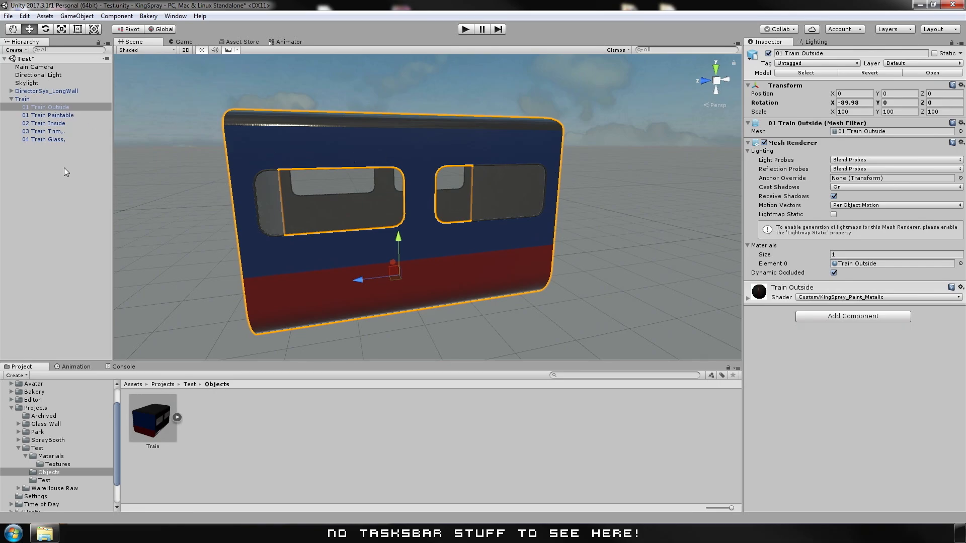
Change the Train Glass material's shader on the 01 Train Paintable part to Custom/KingSpray_Paint_Metalic_Trans.
{"action": "left_click", "coordinate": [50, 115]}
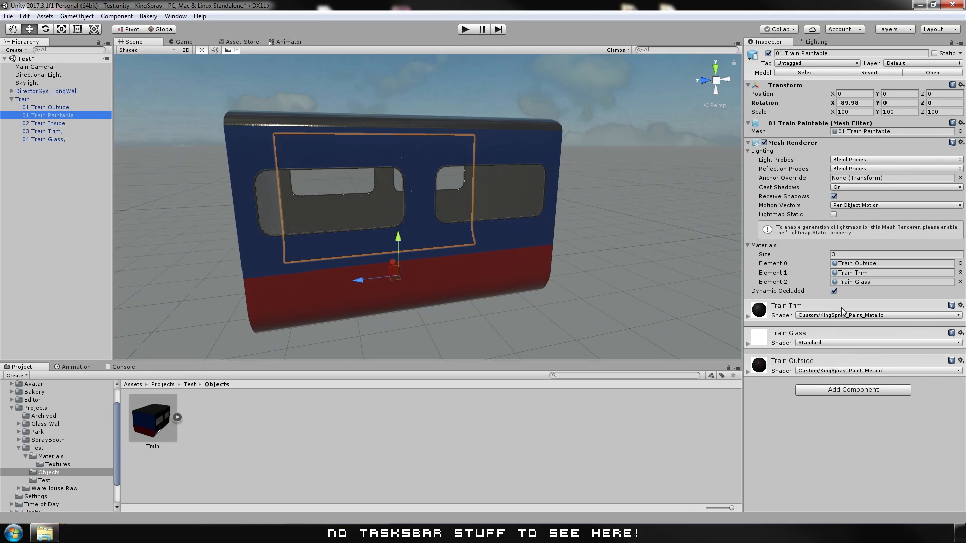
{"action": "left_click", "coordinate": [842, 344]}
{"action": "mouse_move", "coordinate": [832, 178]}
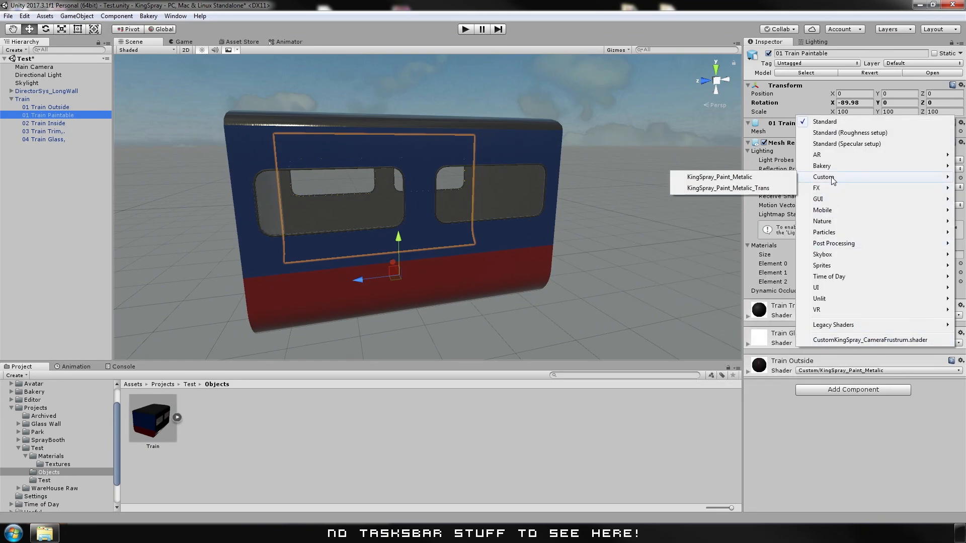
{"action": "left_click", "coordinate": [742, 189]}
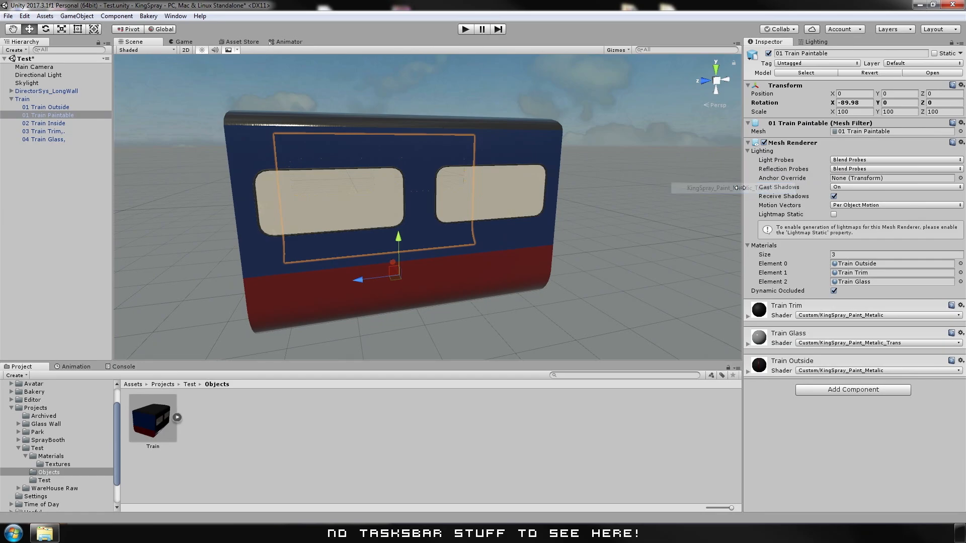
Set the Train parent object's Y rotation to -90.
{"action": "middle_click_drag", "start_coordinate": [416, 240], "coordinate": [409, 220]}
{"action": "left_click_drag", "start_coordinate": [410, 220], "coordinate": [382, 219], "text": "alt"}
{"action": "left_click", "coordinate": [26, 100]}
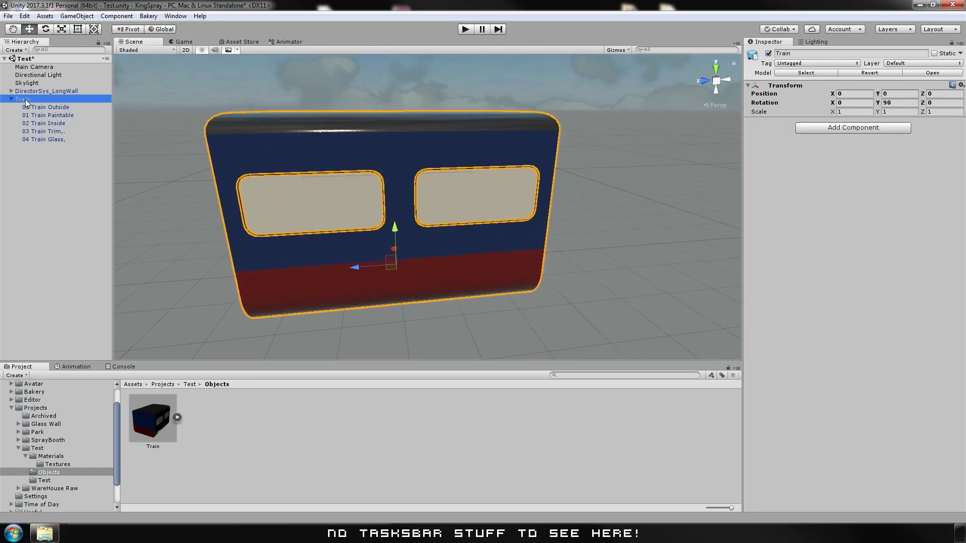
{"action": "left_click", "coordinate": [887, 103]}
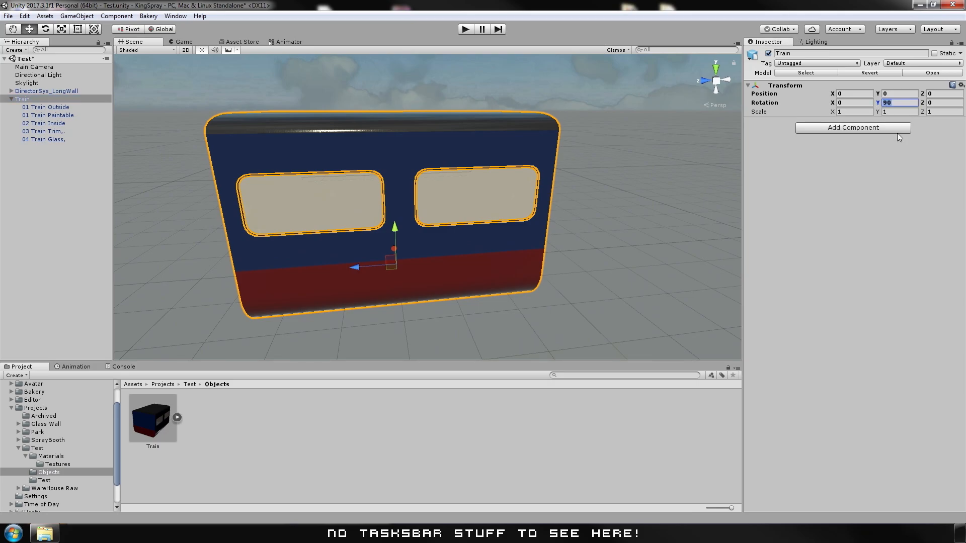
{"action": "key", "text": "Home"}
{"action": "type", "text": "-"}
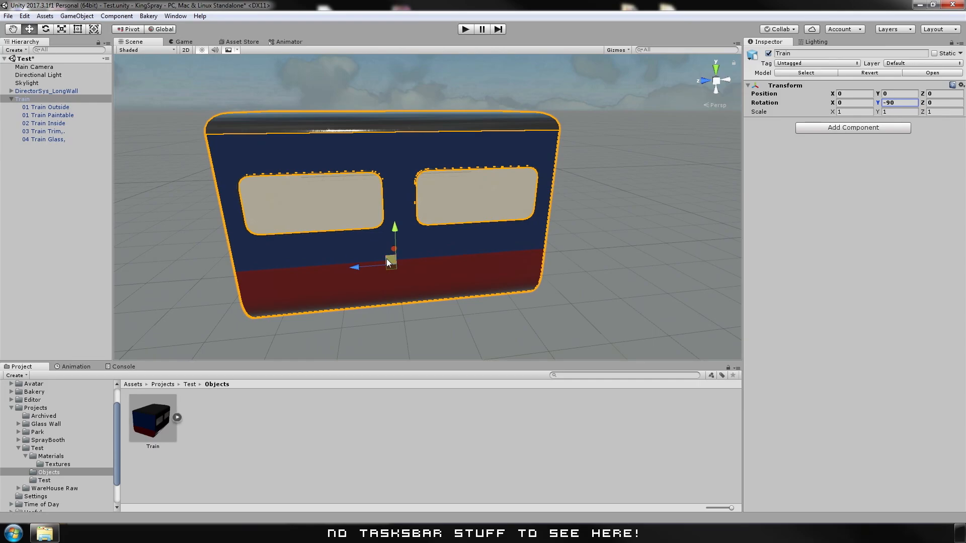
{"action": "left_click_drag", "start_coordinate": [389, 262], "coordinate": [408, 246], "text": "alt"}
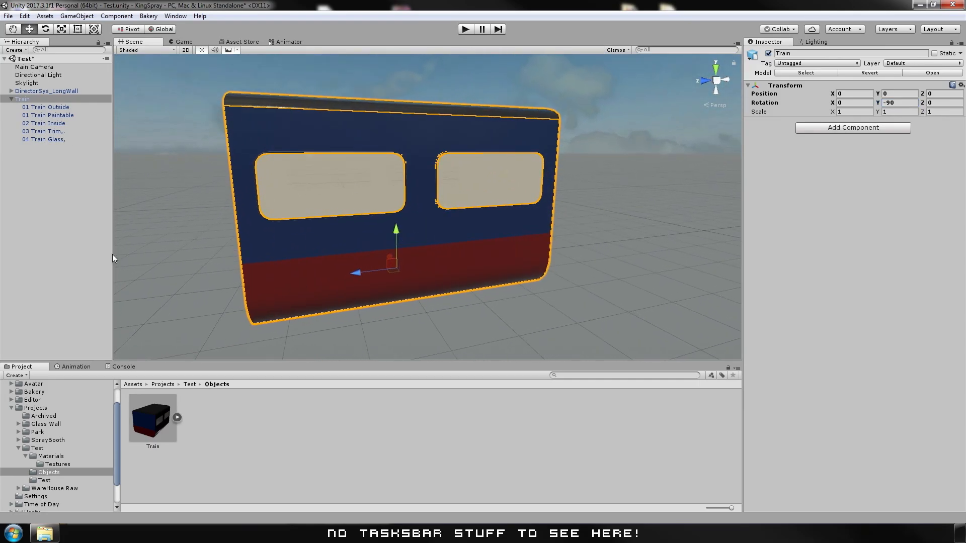
Set the Train Glass material's tint to black with an alpha of 29, and check the windows in the scene.
{"action": "left_click", "coordinate": [91, 455]}
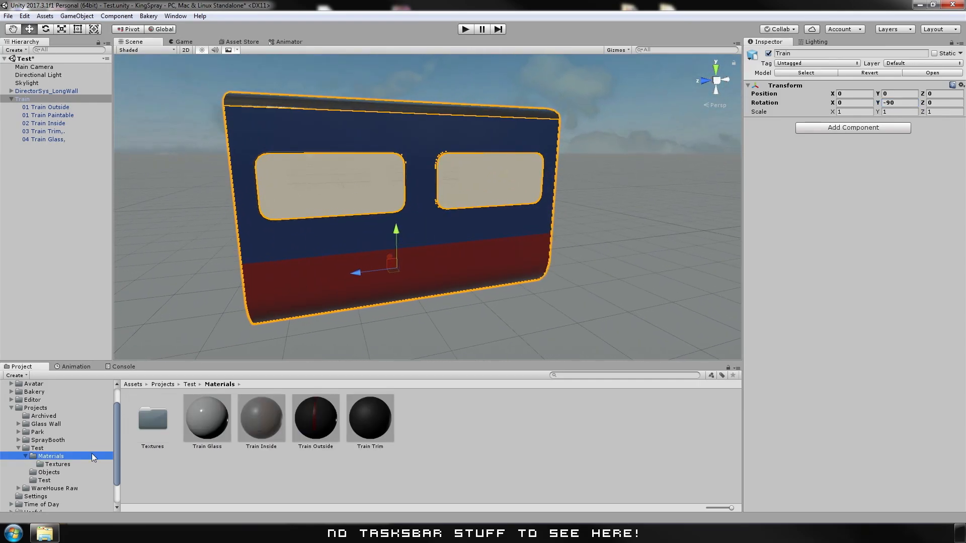
{"action": "left_click", "coordinate": [209, 417]}
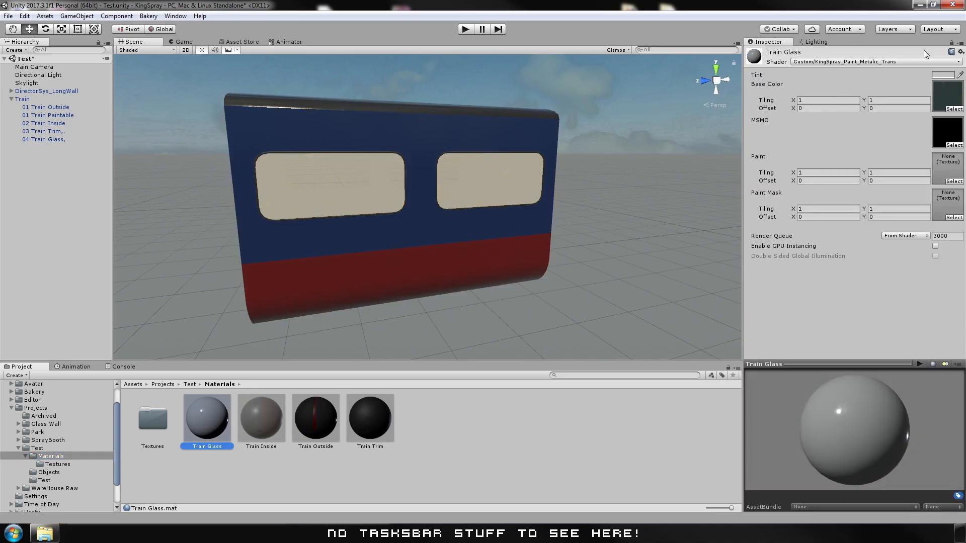
{"action": "left_click", "coordinate": [943, 75]}
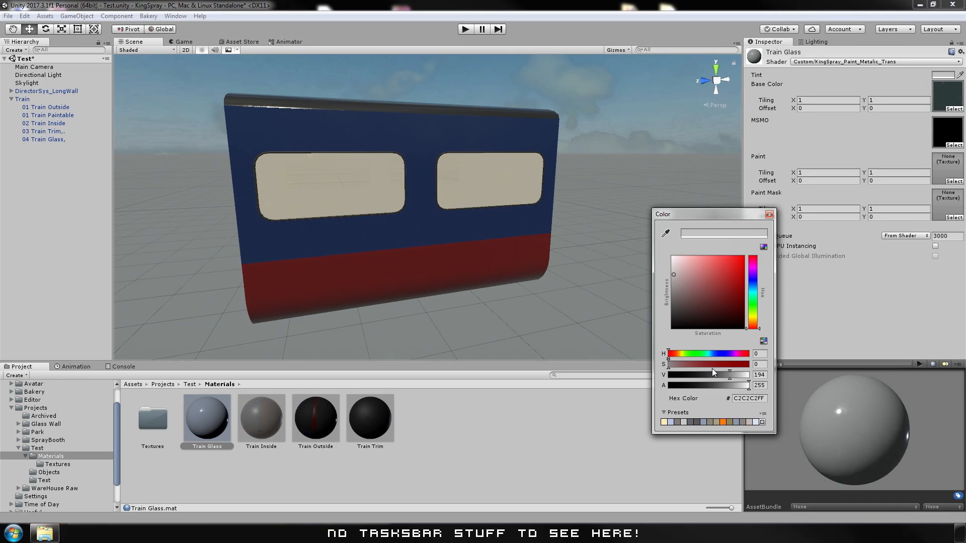
{"action": "left_click_drag", "start_coordinate": [668, 355], "coordinate": [721, 387]}
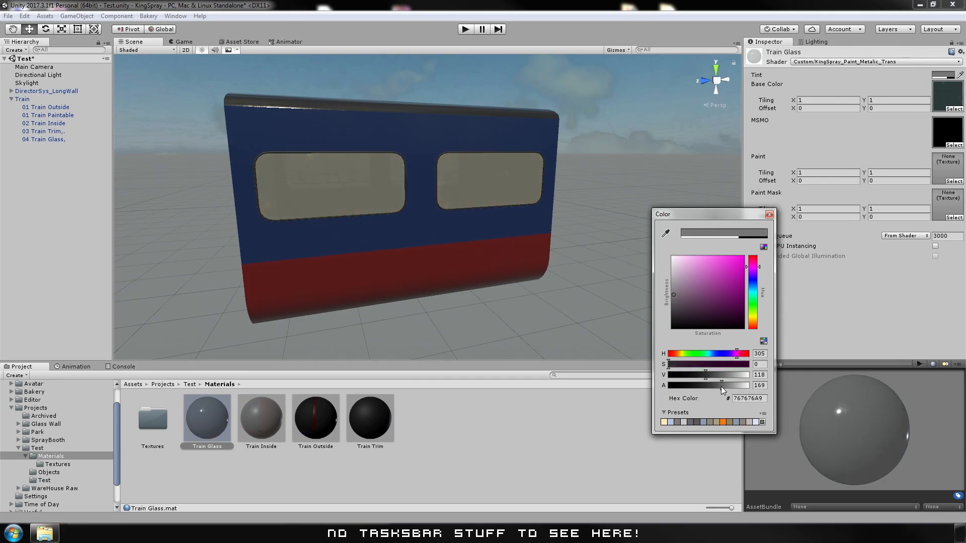
{"action": "left_click_drag", "start_coordinate": [736, 355], "coordinate": [668, 377]}
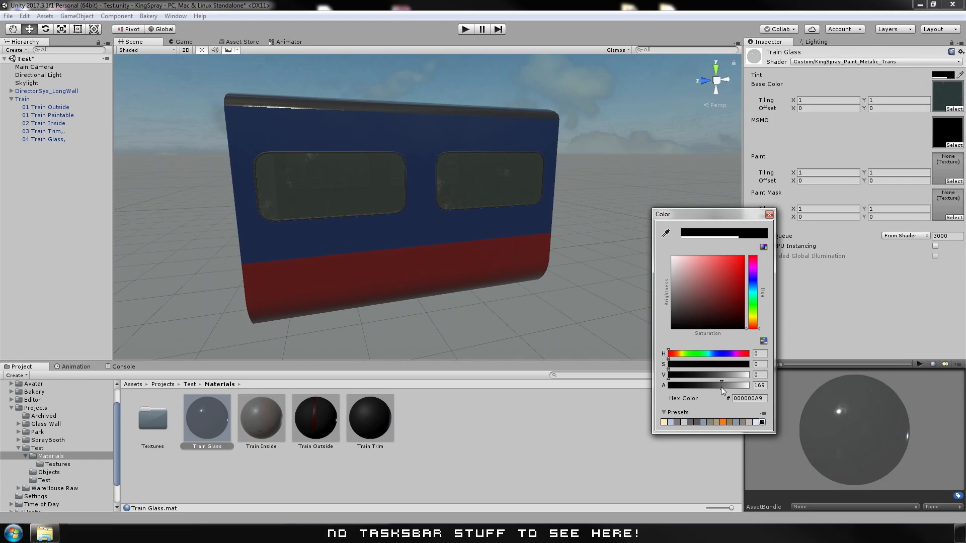
{"action": "left_click_drag", "start_coordinate": [721, 388], "coordinate": [679, 391]}
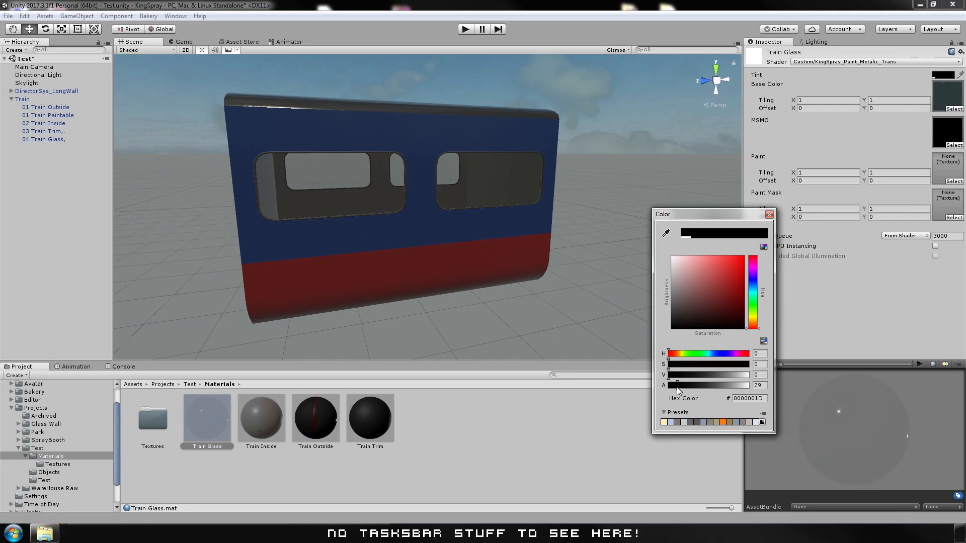
{"action": "left_click", "coordinate": [406, 241], "text": "alt"}
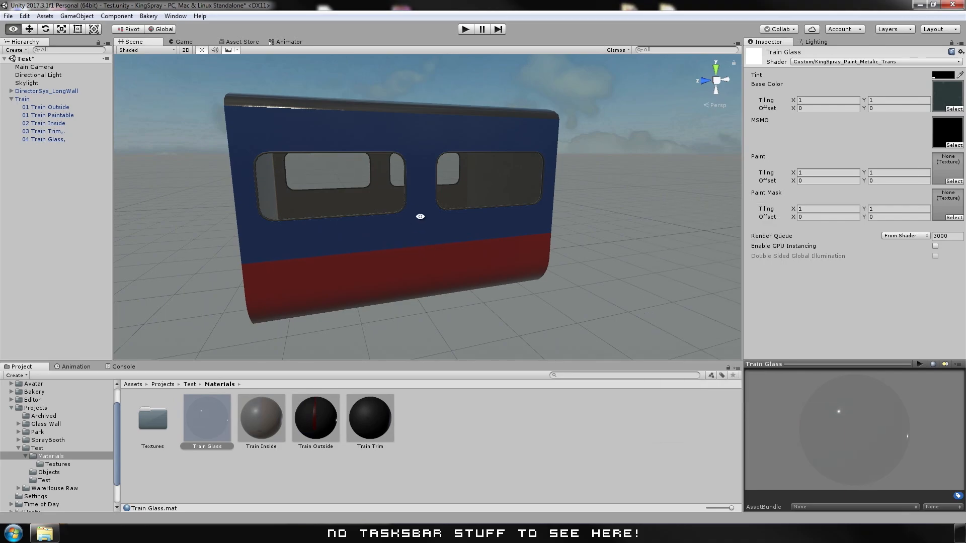
{"action": "mouse_move", "coordinate": [415, 237]}
{"action": "left_mouse_down", "text": "alt"}
{"action": "mouse_move", "coordinate": [416, 216]}
{"action": "mouse_move", "coordinate": [380, 231]}
{"action": "mouse_move", "coordinate": [353, 259]}
{"action": "mouse_move", "coordinate": [405, 231]}
{"action": "mouse_move", "coordinate": [463, 172]}
{"action": "mouse_move", "coordinate": [710, 205]}
{"action": "mouse_move", "coordinate": [565, 205]}
{"action": "mouse_move", "coordinate": [433, 276]}
{"action": "mouse_move", "coordinate": [388, 235]}
{"action": "mouse_move", "coordinate": [384, 281]}
{"action": "mouse_move", "coordinate": [406, 209]}
{"action": "mouse_move", "coordinate": [410, 234]}
{"action": "left_mouse_up", "text": "alt"}
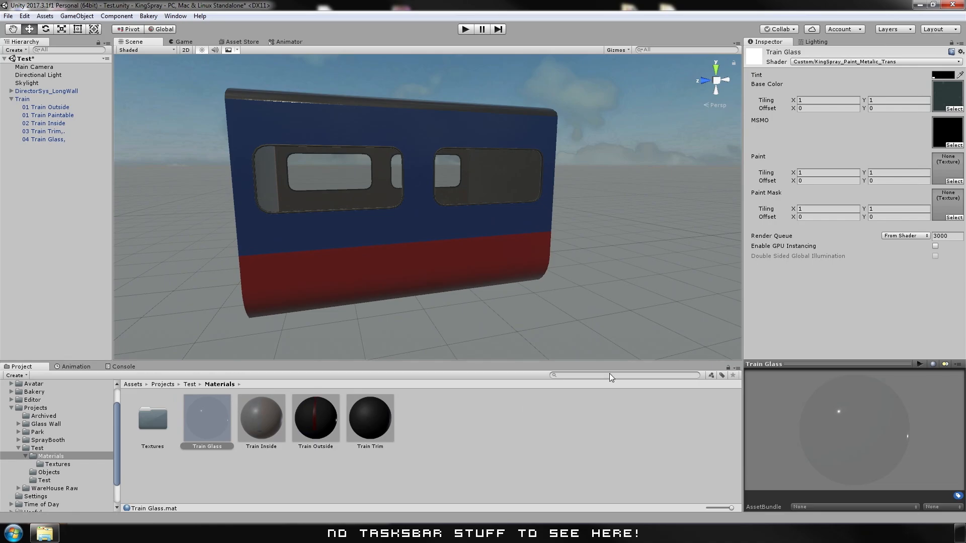